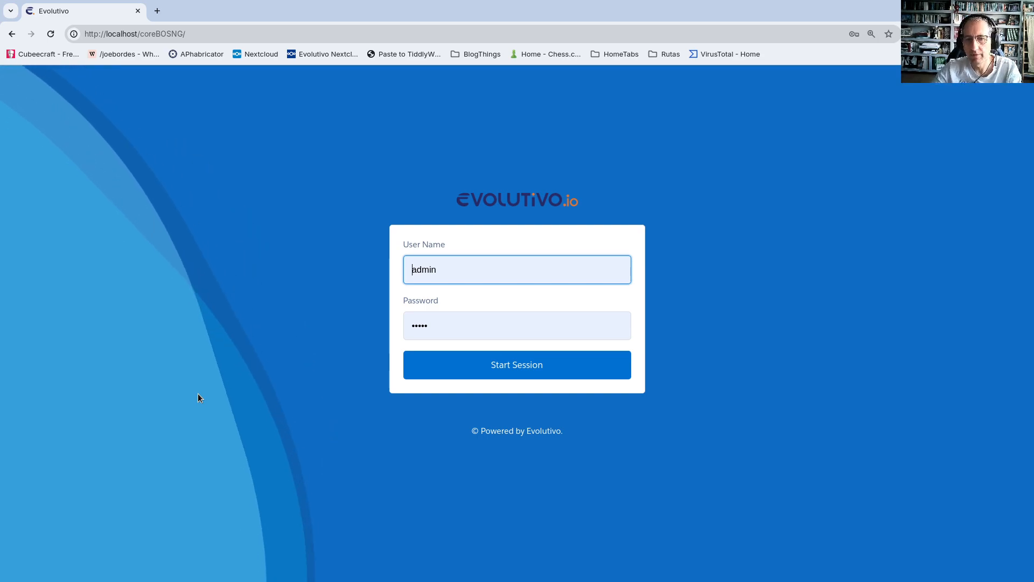
# - Log in with the pre-filled credentials, dismiss the saved-password warning, and open the Business Actions list
pyautogui.click(510, 357)
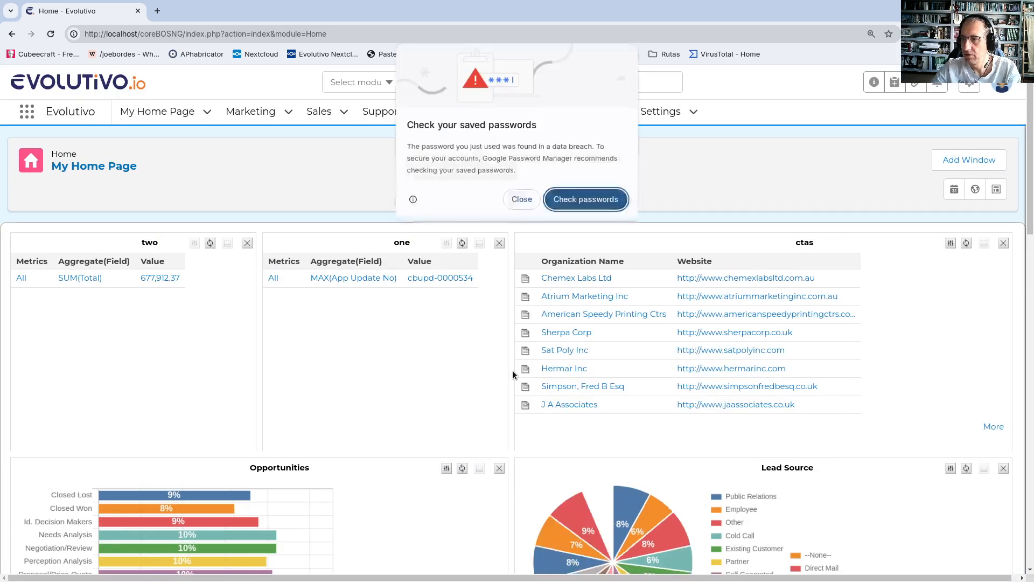
pyautogui.click(522, 199)
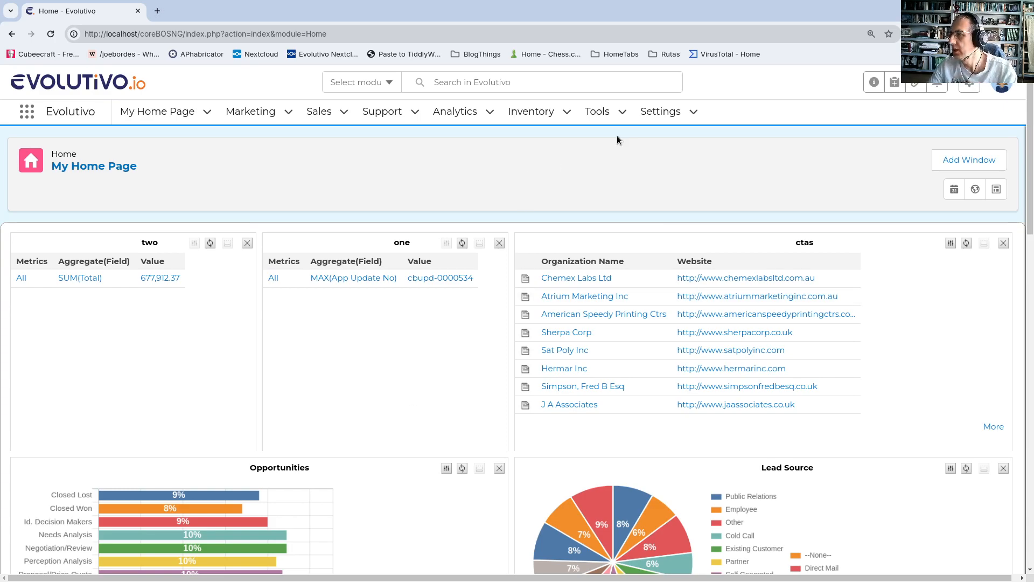
pyautogui.moveTo(598, 111)
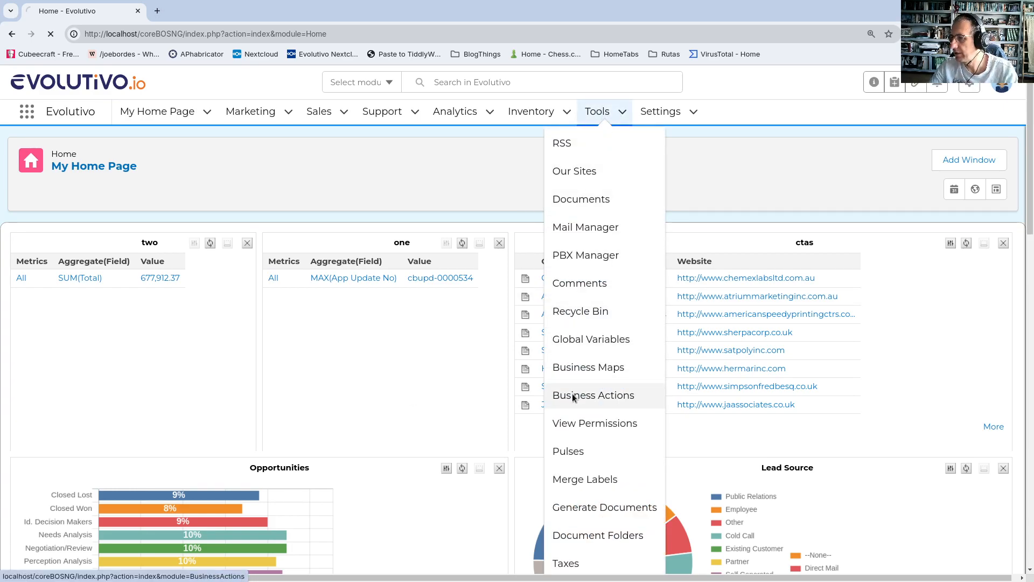
pyautogui.click(574, 395)
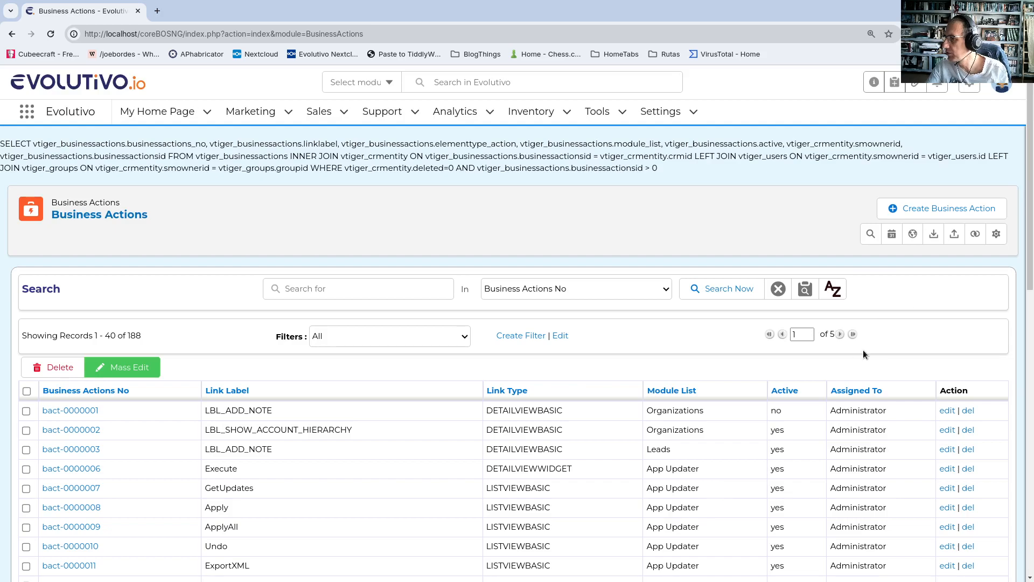
# - Delete the two TWLink business actions and the DragInTiddlers one on the last page of the list
pyautogui.click(853, 334)
pyautogui.scroll(-8, 593, 306)
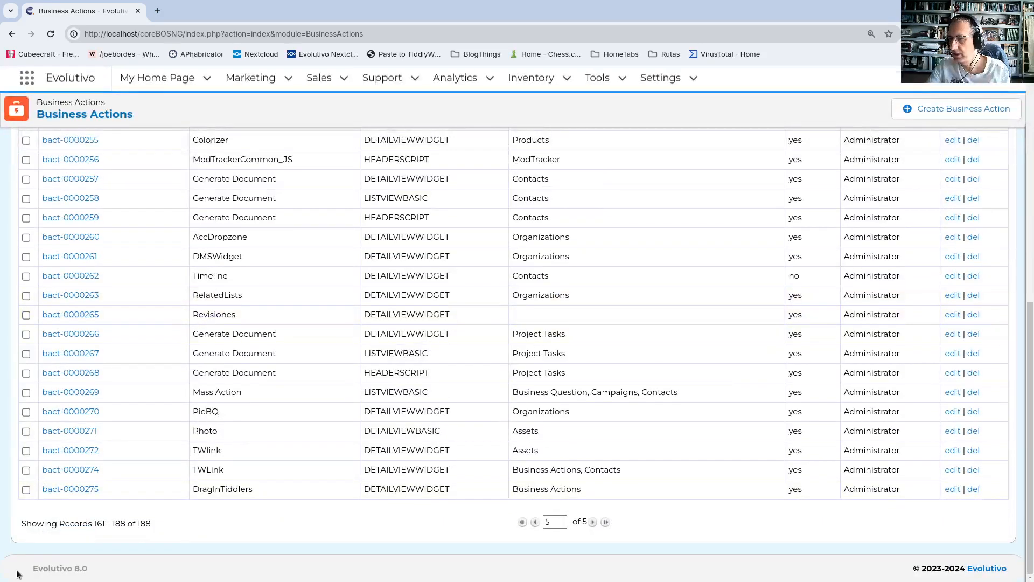
pyautogui.click(25, 452)
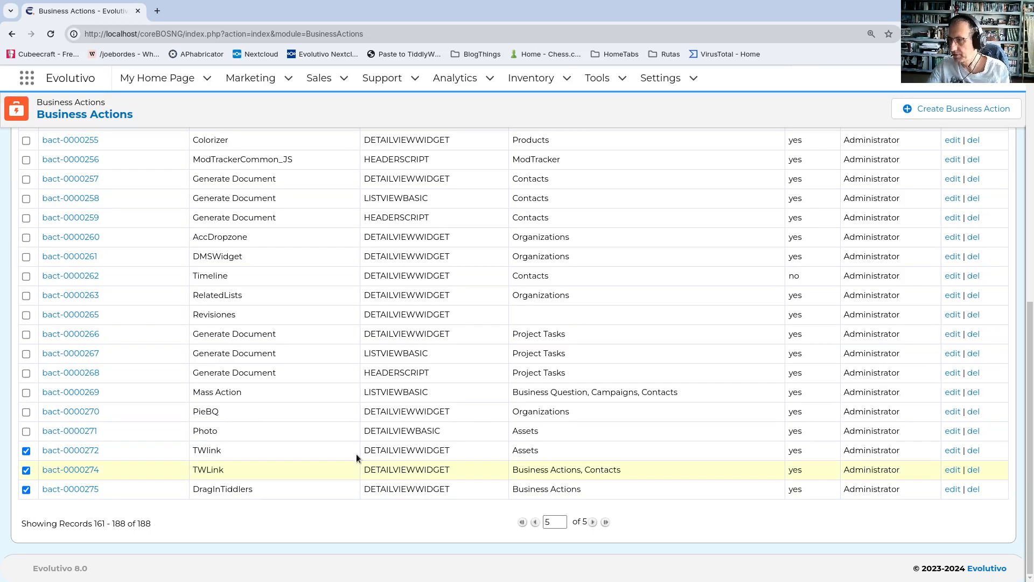
pyautogui.scroll(8, 357, 454)
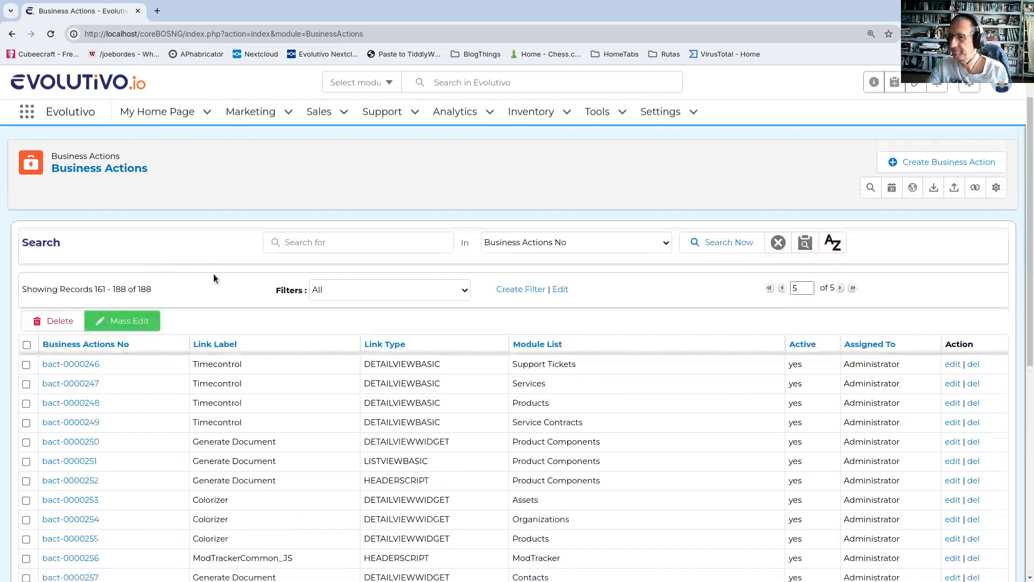
pyautogui.click(52, 321)
pyautogui.click(604, 112)
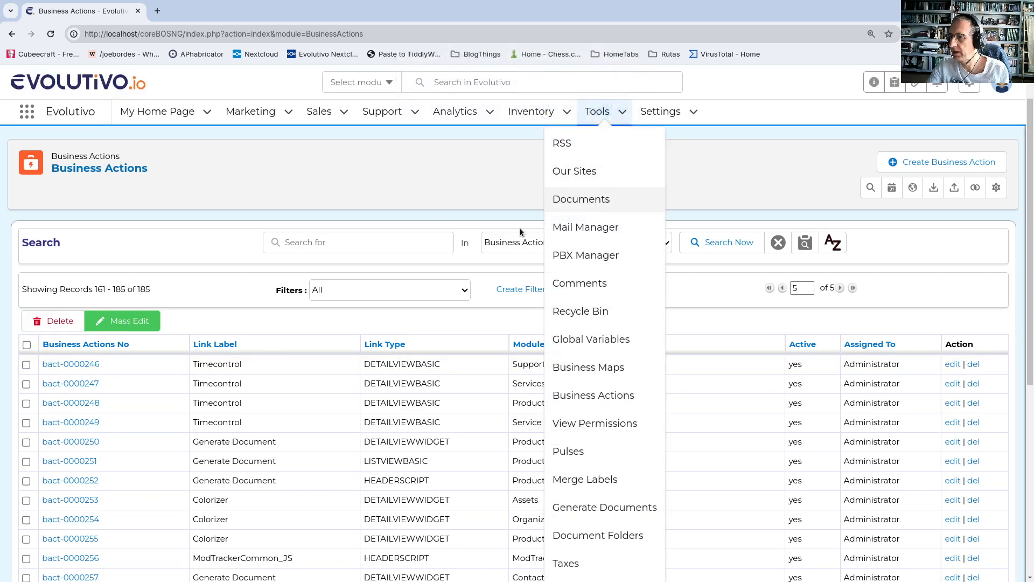
# - Search the business actions for "dropzo" in the Link Label field
pyautogui.click(358, 246)
pyautogui.write('d')
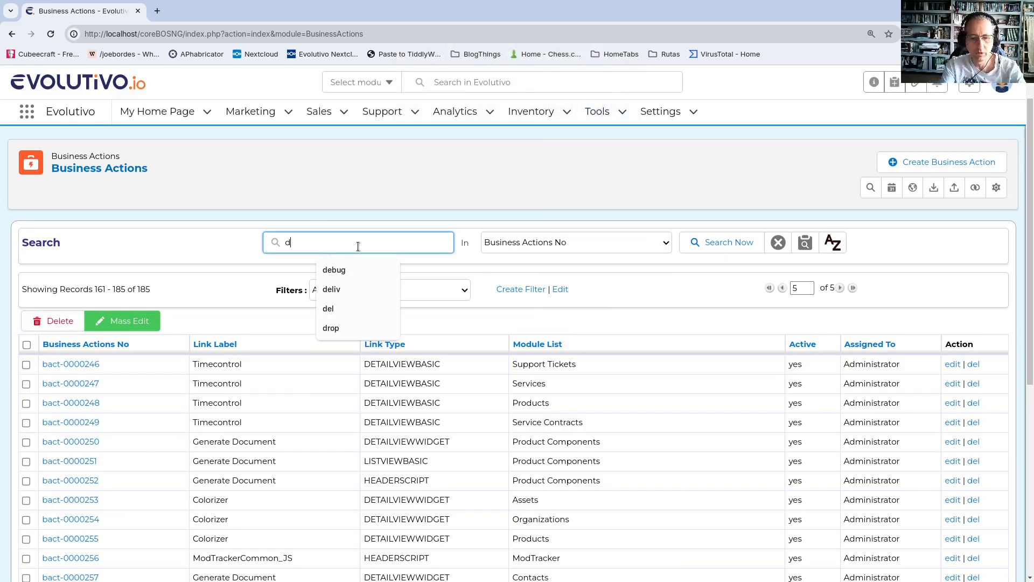
pyautogui.write('ropzo')
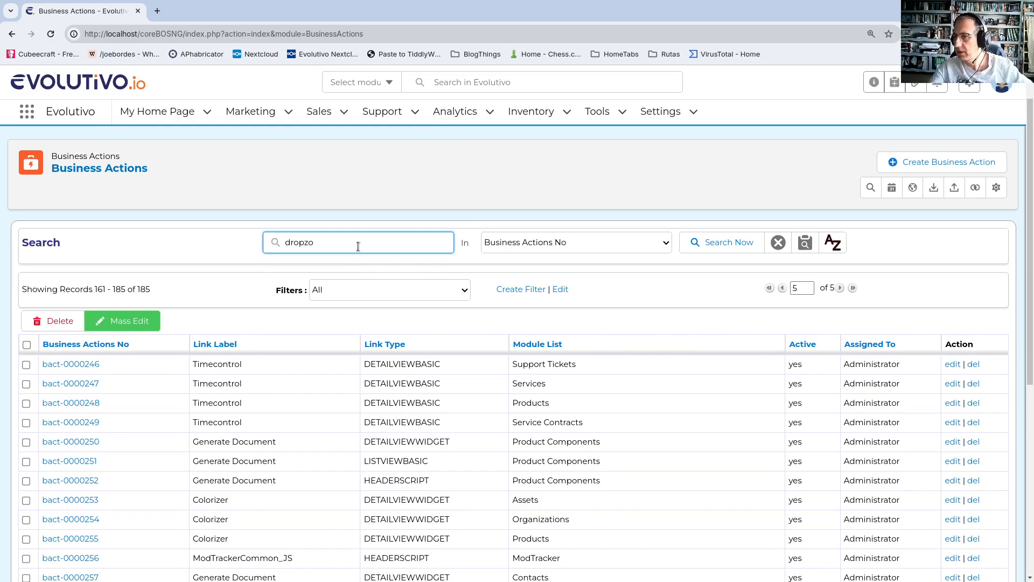
pyautogui.click(585, 242)
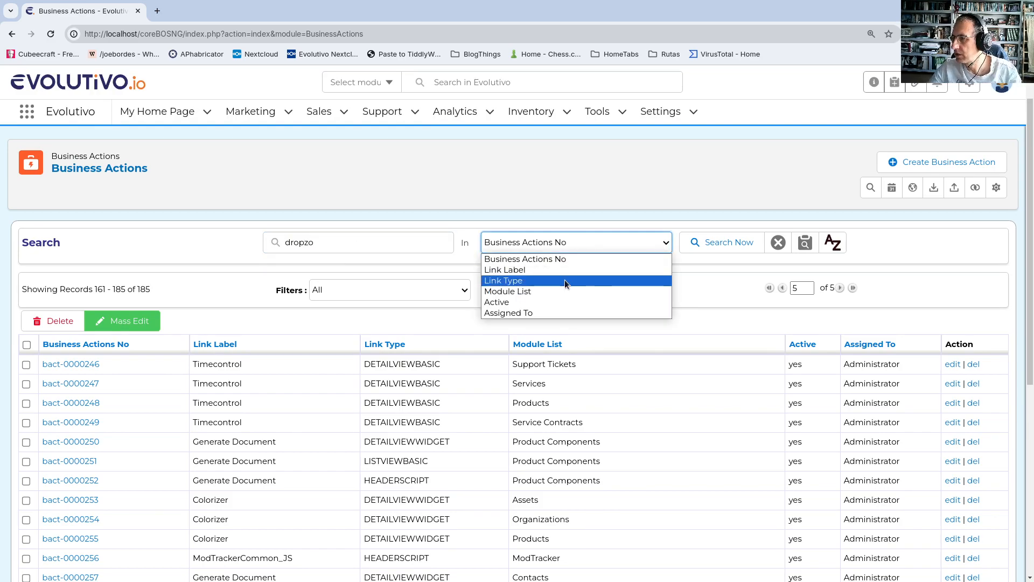
pyautogui.click(564, 271)
pyautogui.click(736, 242)
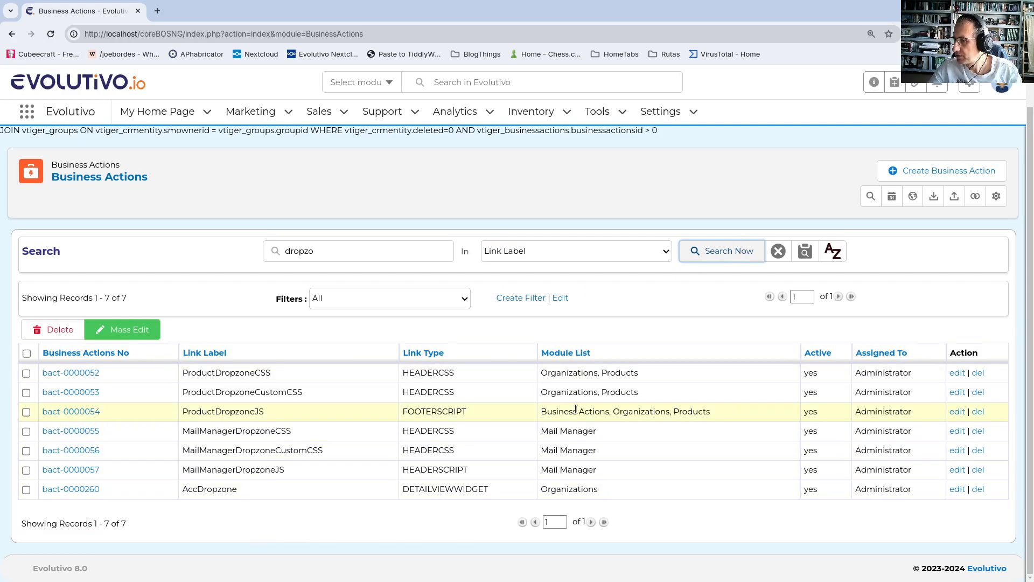
# - Remove Business Actions from the module list of the ProductDropzoneJS record, save it, and return to the Business Actions list
pyautogui.click(43, 411)
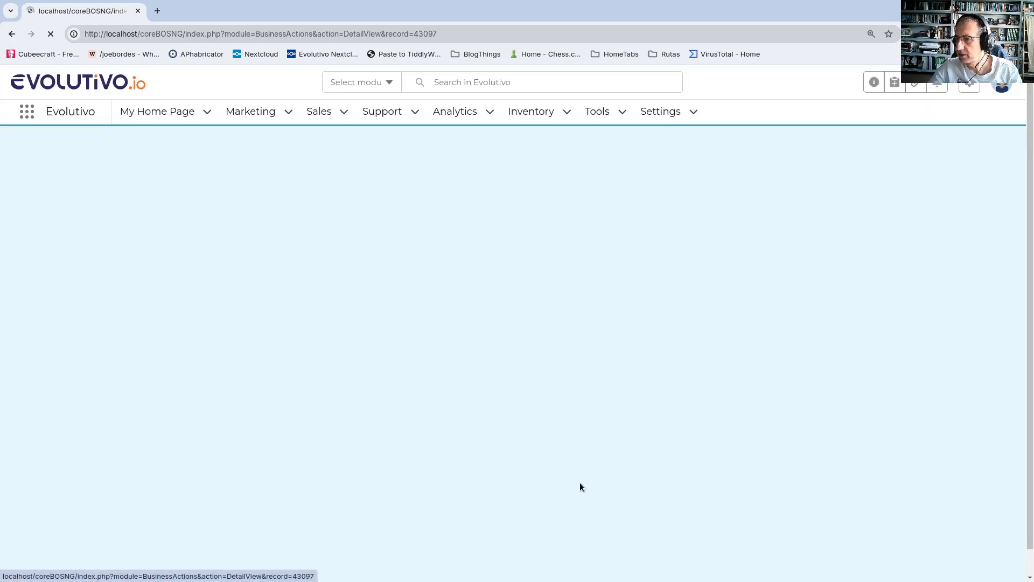
pyautogui.doubleClick(622, 377)
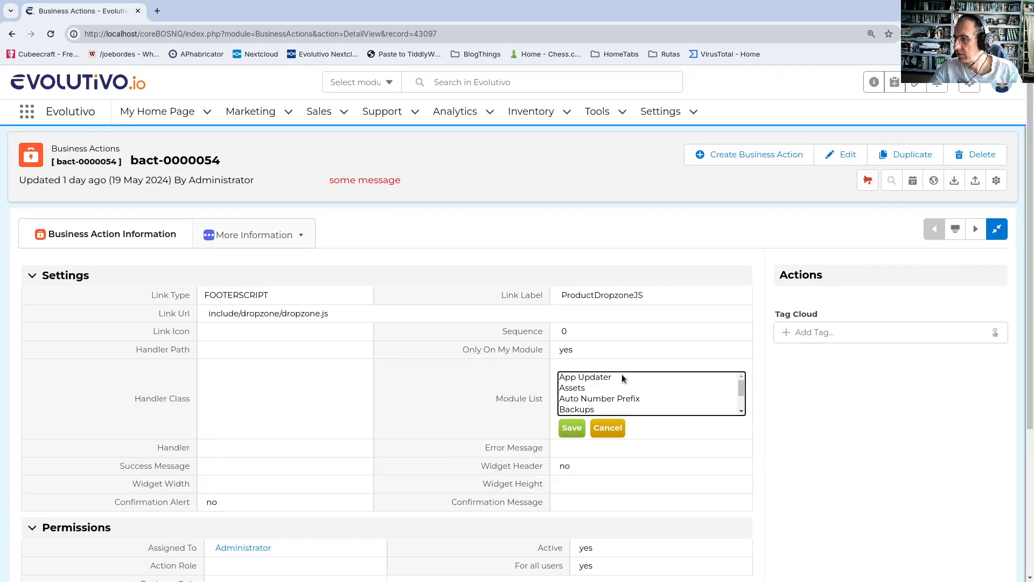
pyautogui.click(742, 411)
pyautogui.keyDown('ctrl'); pyautogui.click(615, 400); pyautogui.keyUp('ctrl')
pyautogui.click(577, 426)
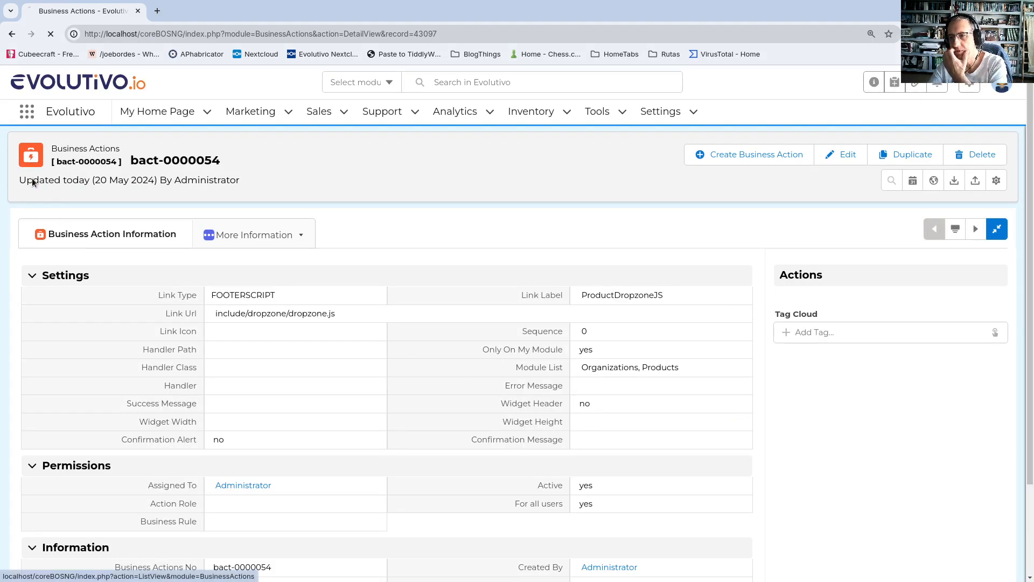
pyautogui.click(31, 157)
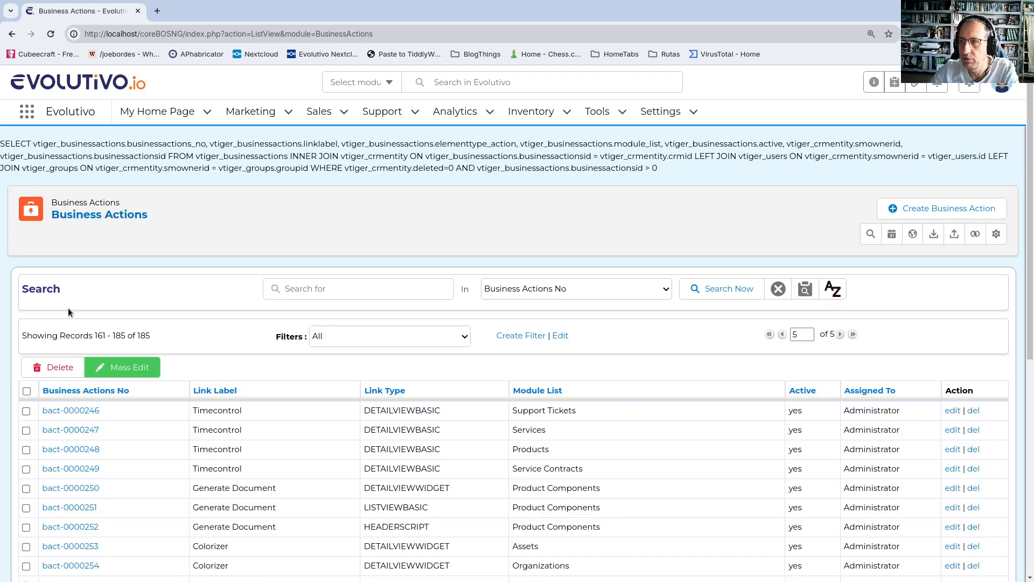
# - Open the tiddlywiki.com site in a new browser tab
pyautogui.click(157, 12)
pyautogui.write('tidd')
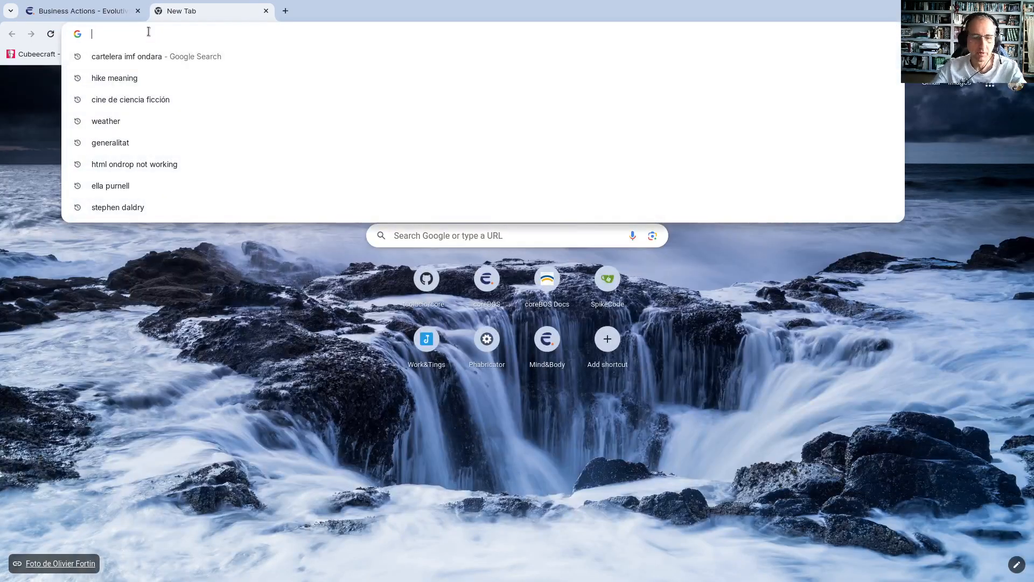
pyautogui.press('Return')
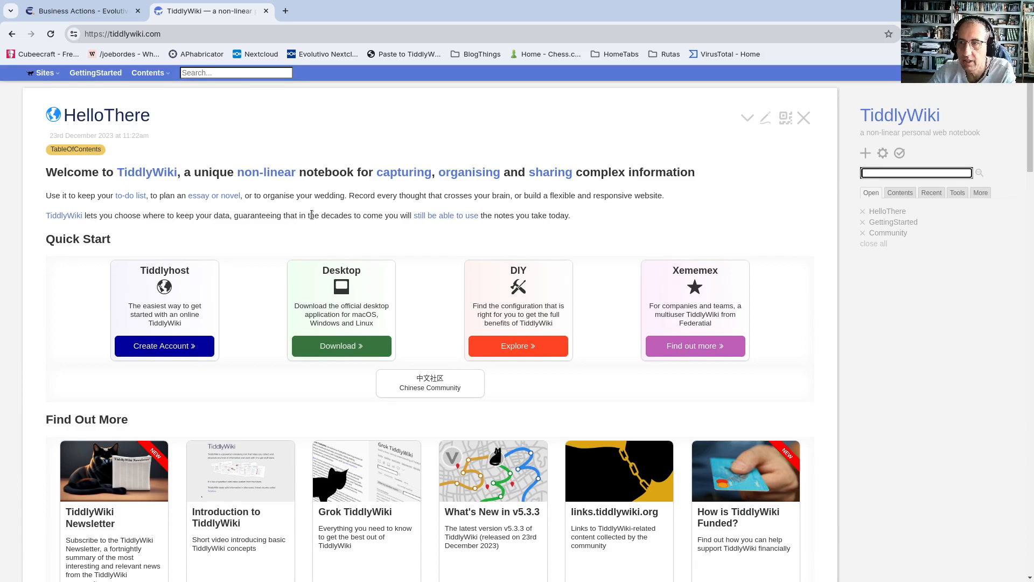
# - Back in Evolutivo, start a new business action with link type DETAILVIEWWIDGET and link label TWLink
pyautogui.click(98, 11)
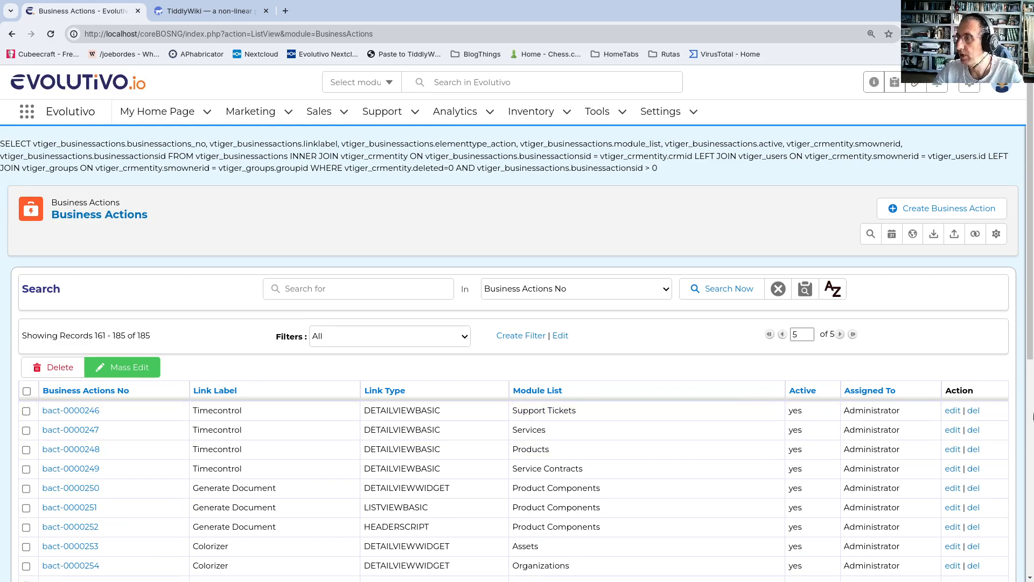
pyautogui.click(914, 214)
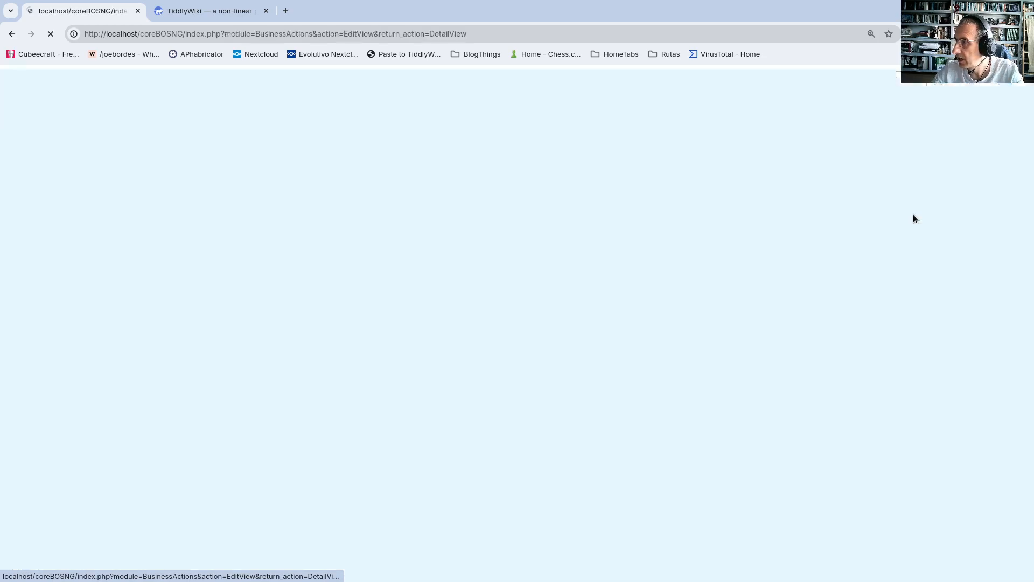
pyautogui.click(293, 296)
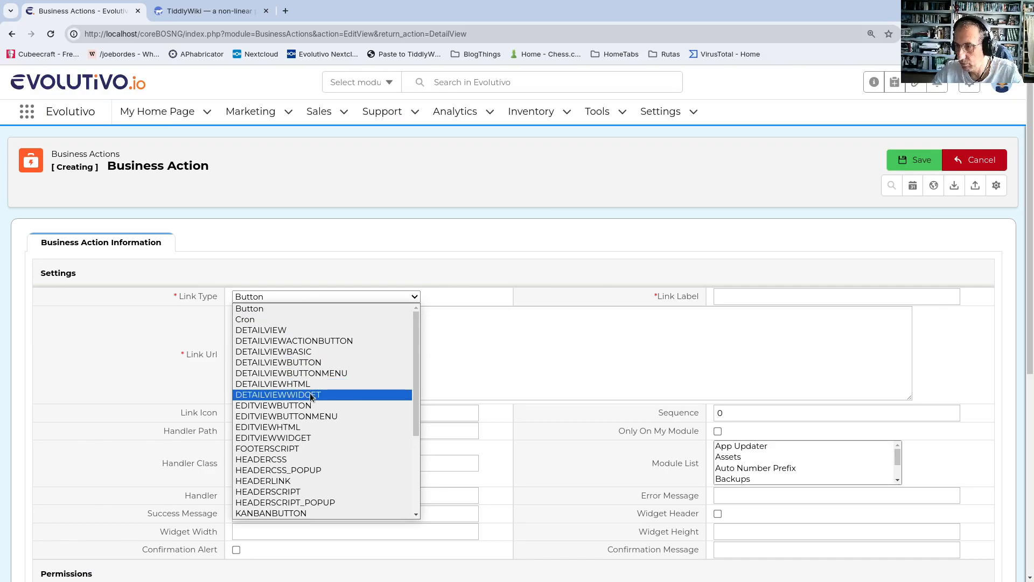
pyautogui.click(309, 393)
pyautogui.click(724, 297)
pyautogui.write('TWLink')
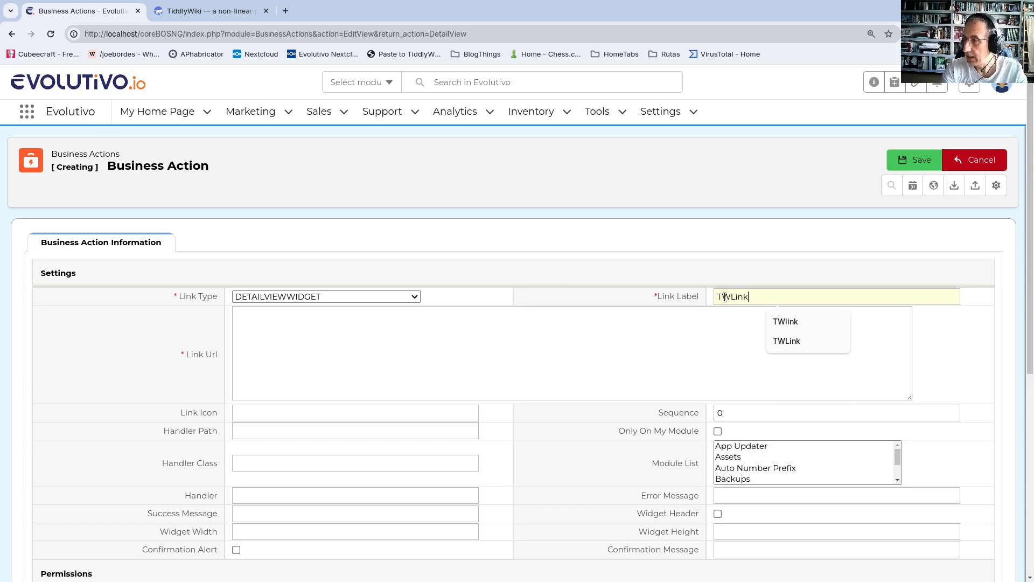
pyautogui.press('Tab')
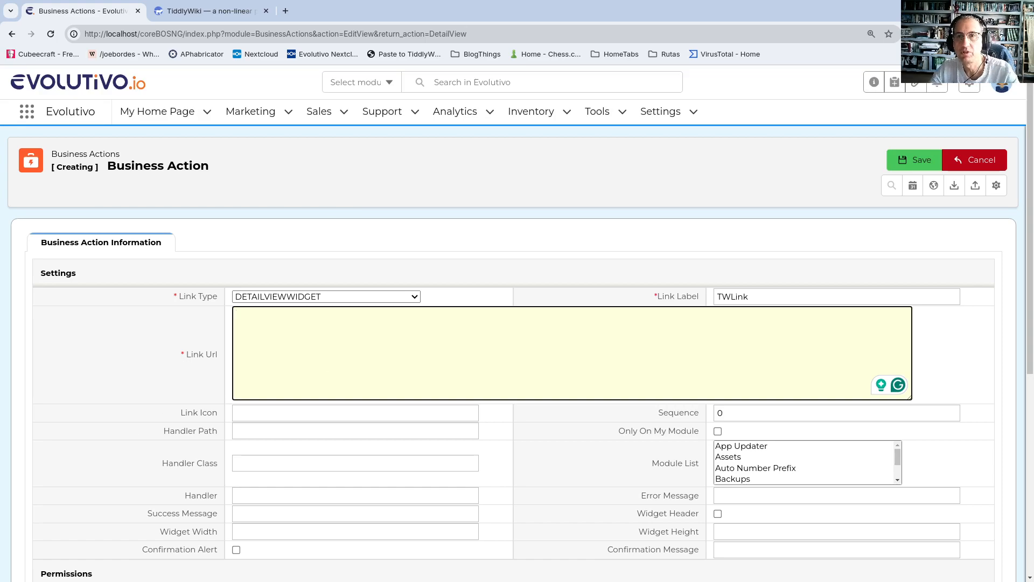
# - Switch to VS Code and copy the example URL starting with "module=Utilities" from the line 9 comment of showTiddlerLink.php
pyautogui.hotkey('alt', 'Tab')
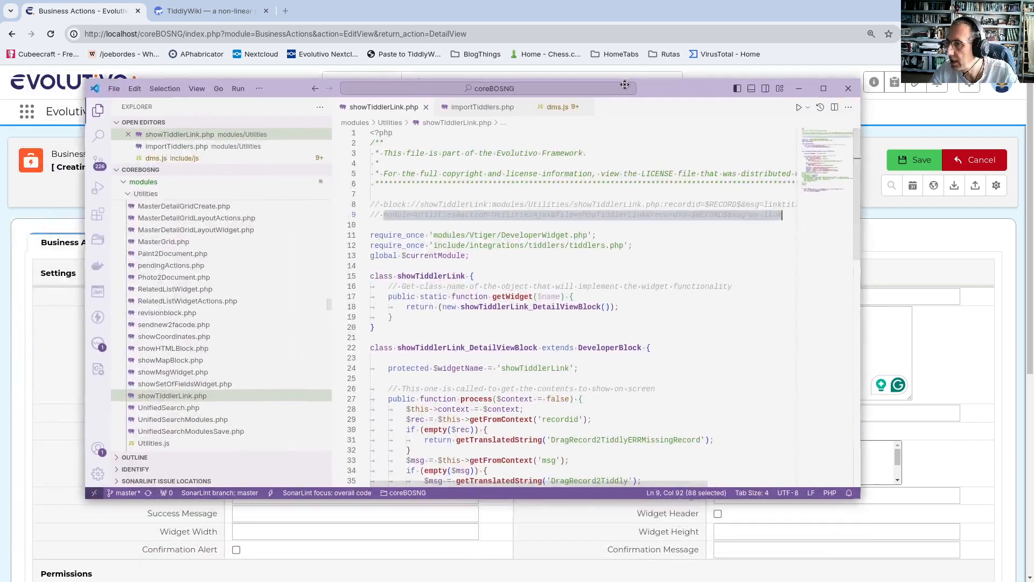
pyautogui.click(823, 89)
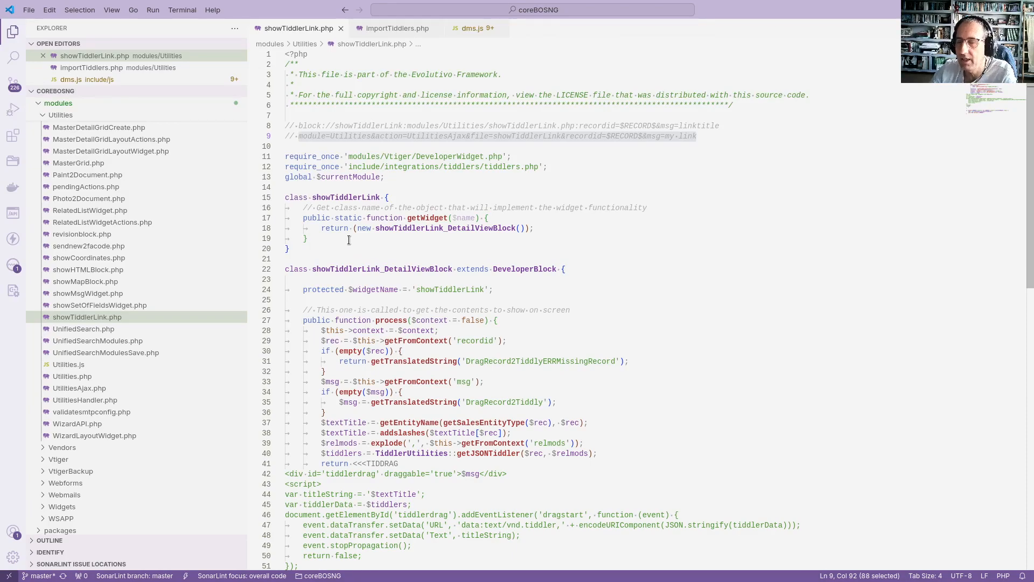
pyautogui.click(311, 136)
pyautogui.moveTo(300, 136); pyautogui.dragTo(712, 134)
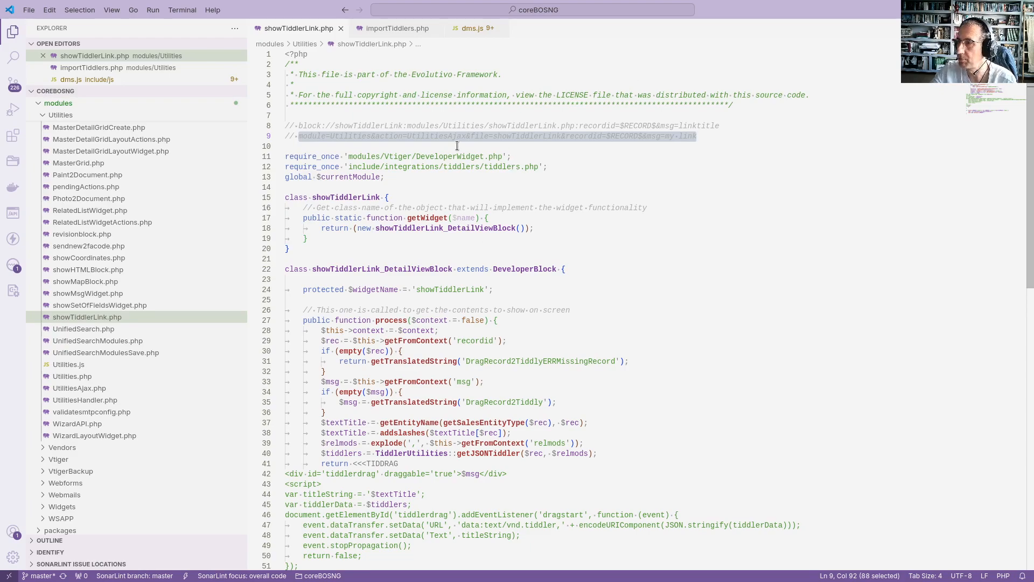
pyautogui.click(372, 146)
pyautogui.moveTo(298, 135); pyautogui.dragTo(704, 134)
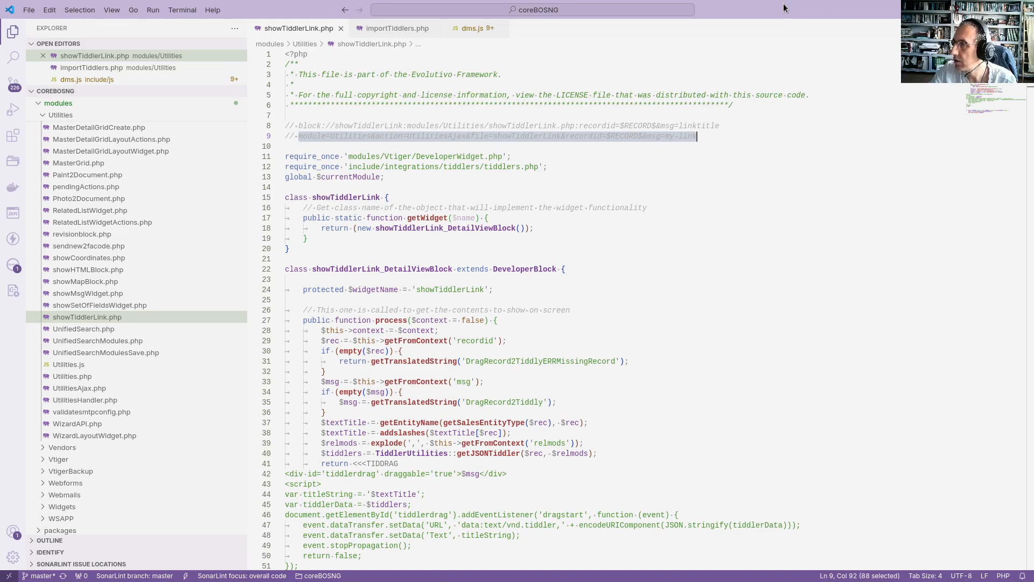
pyautogui.rightClick(616, 139)
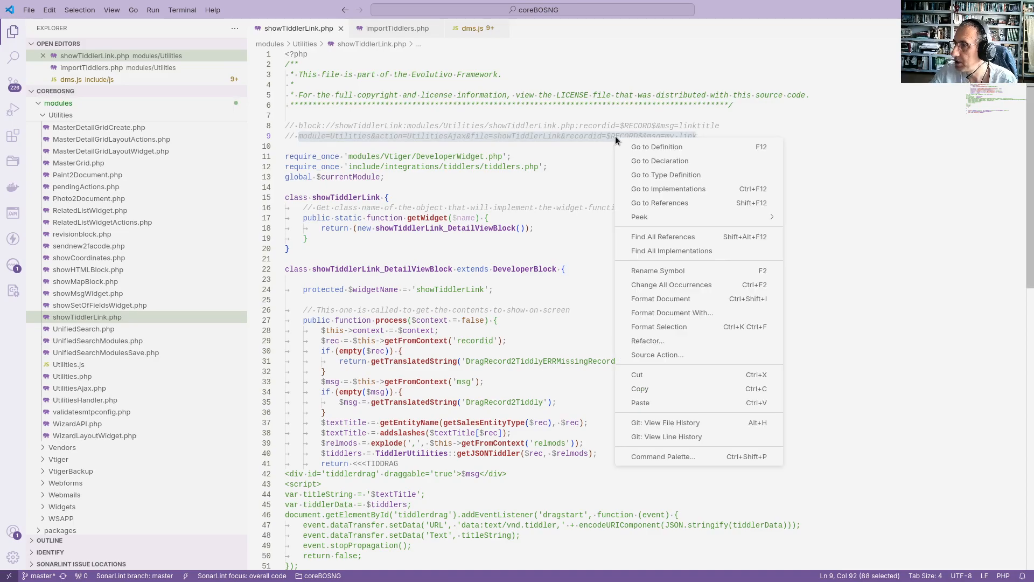
pyautogui.click(681, 396)
# - Return to the Evolutivo form, paste the copied URL as the Link Url, and change its msg value to "Drag me to your tiddlywiki"
pyautogui.hotkey('alt', 'Tab')
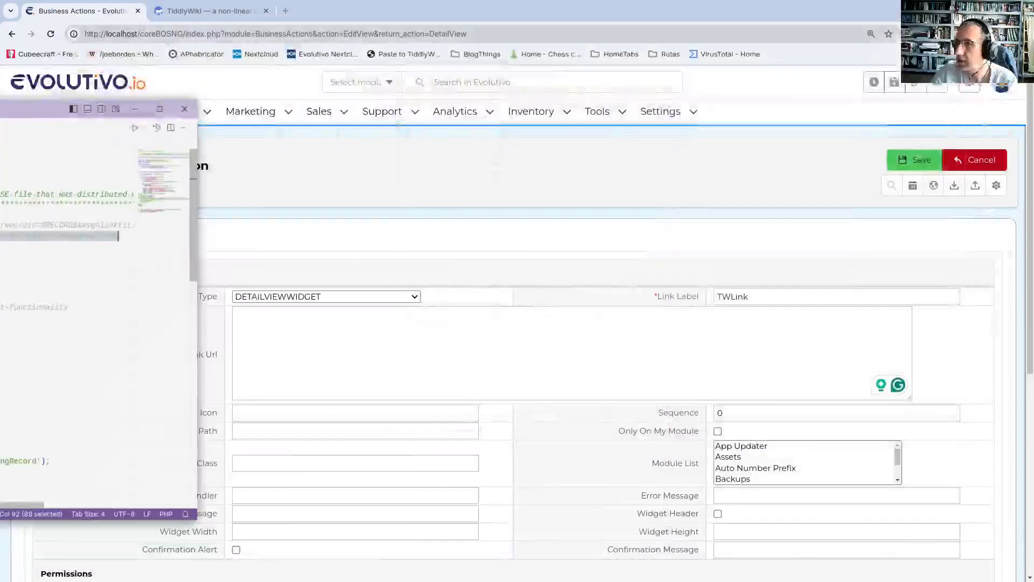
pyautogui.click(407, 353)
pyautogui.hotkey('ctrl', 'v')
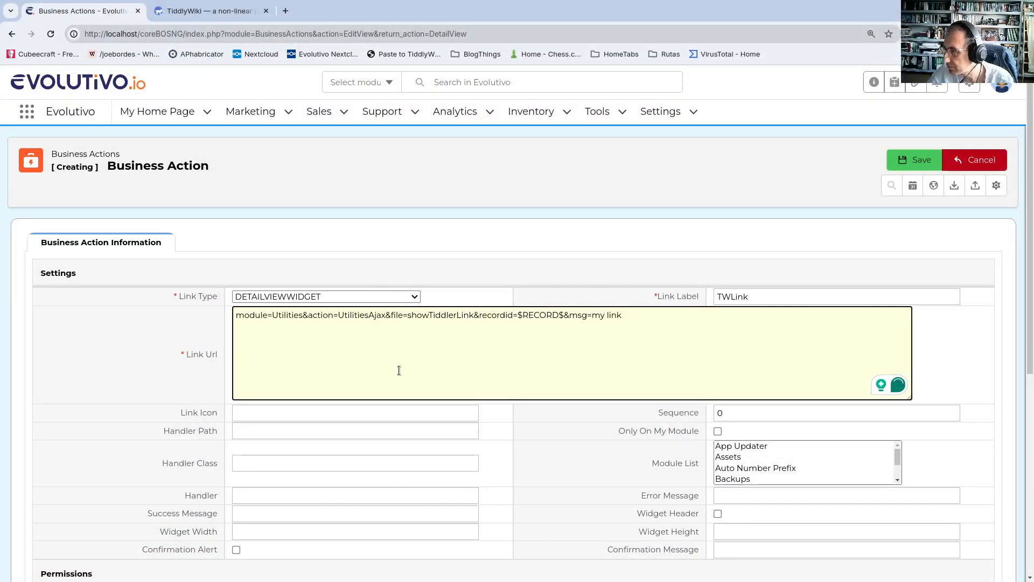
pyautogui.moveTo(592, 318); pyautogui.dragTo(665, 318)
pyautogui.write('Drag me t')
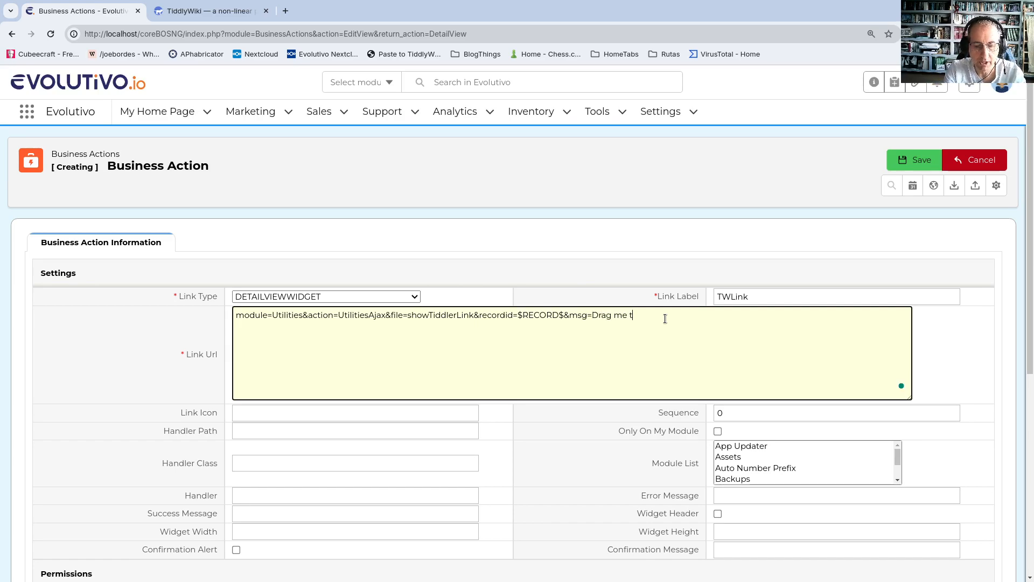
pyautogui.write('o your tiddlywiki')
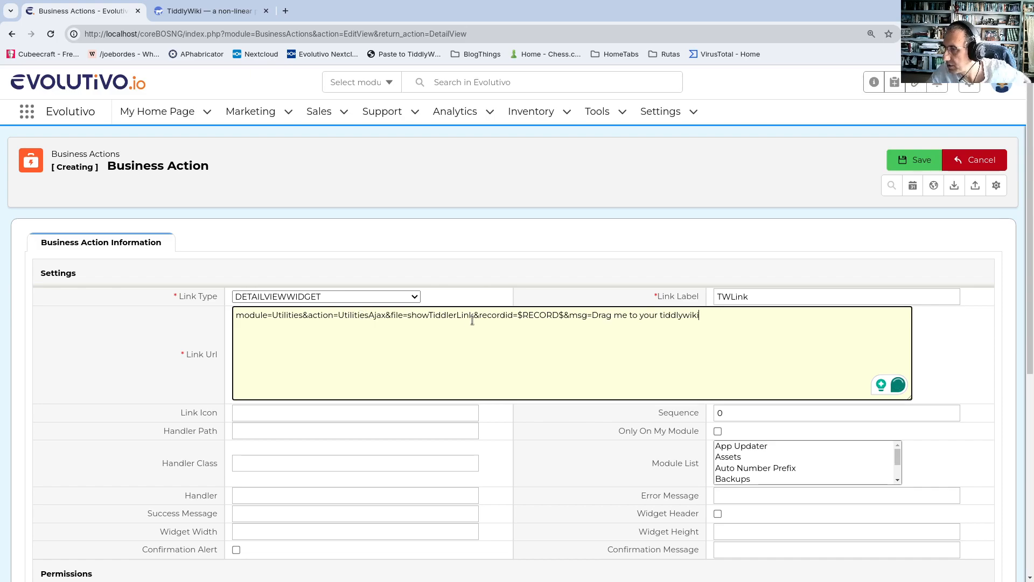
pyautogui.moveTo(541, 316); pyautogui.dragTo(564, 316)
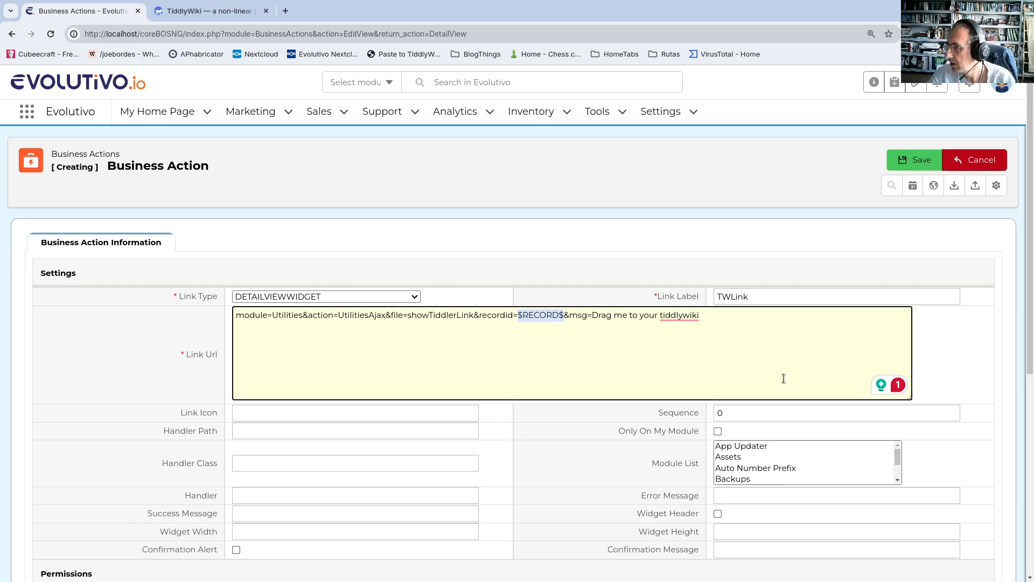
# - Enable Only On My Module and select Business Actions in the new action's module list
pyautogui.click(718, 431)
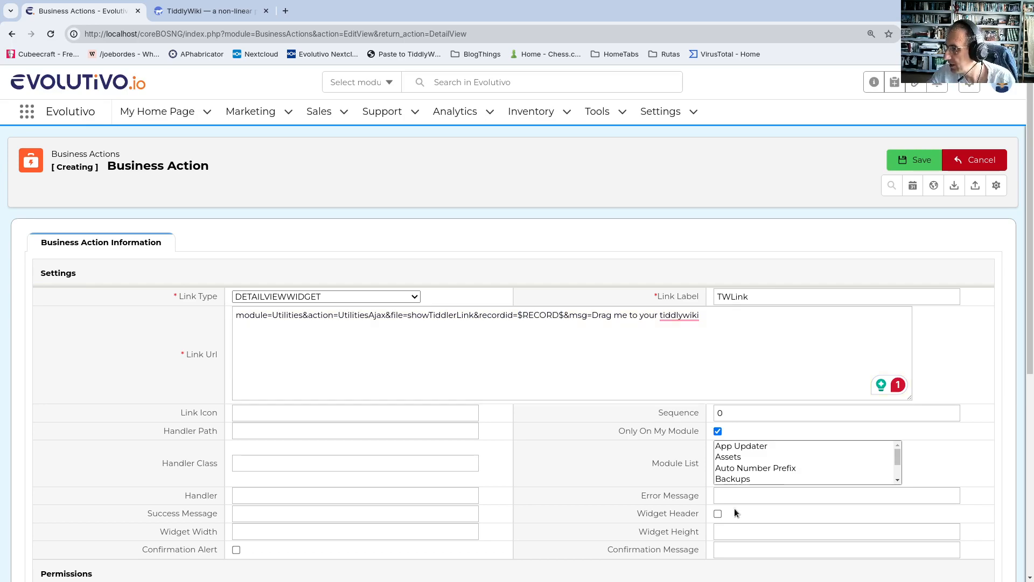
pyautogui.click(897, 481)
pyautogui.click(777, 469)
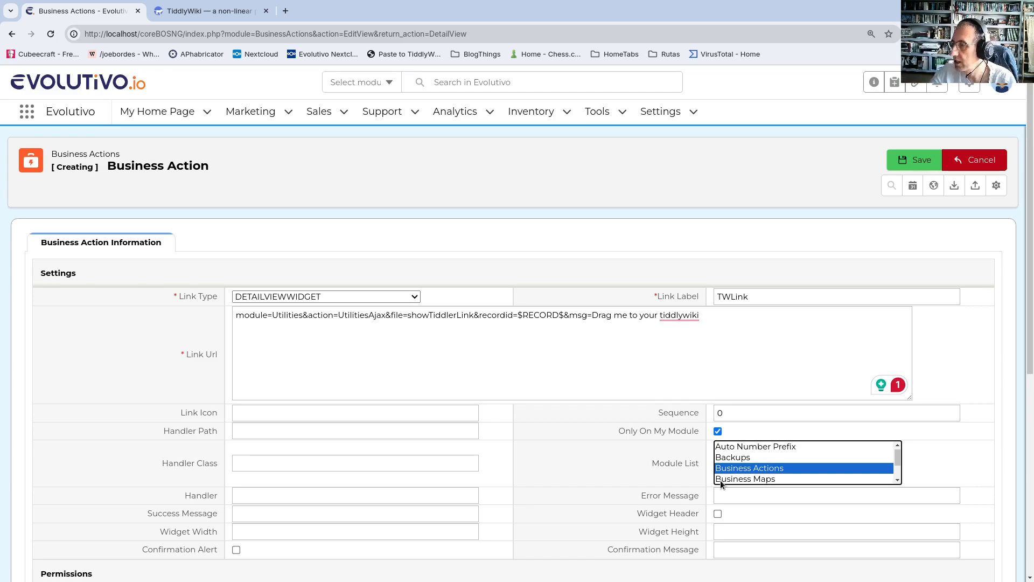
# - Mark the TWLink business action as active and available for all users, and save it
pyautogui.scroll(-3, 593, 445)
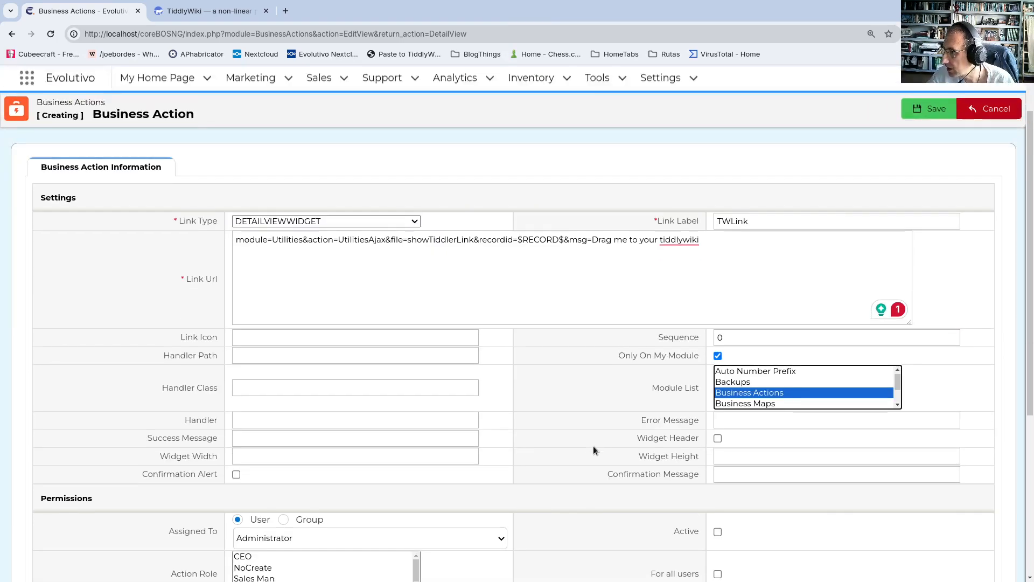
pyautogui.click(718, 468)
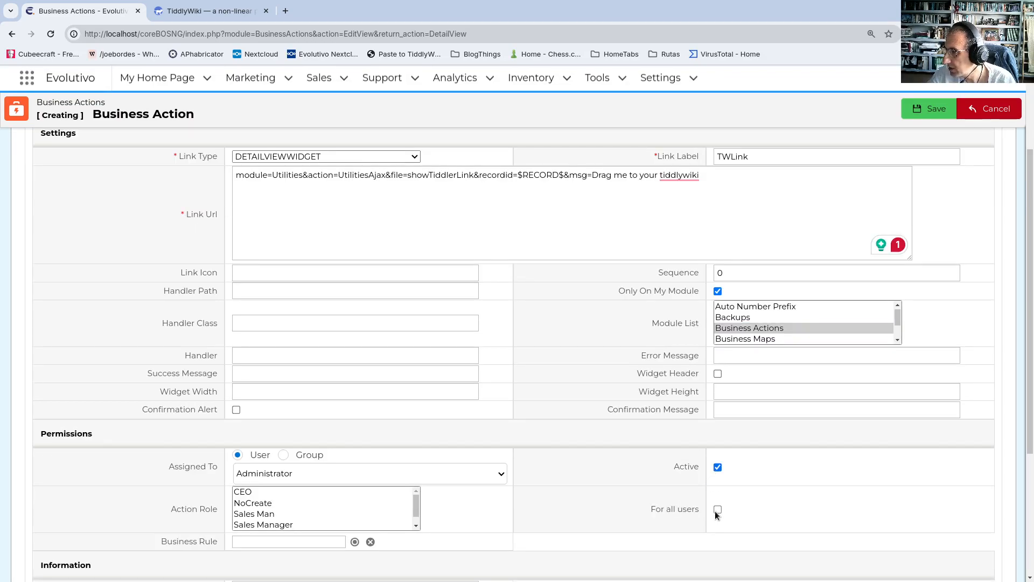
pyautogui.scroll(3, 643, 505)
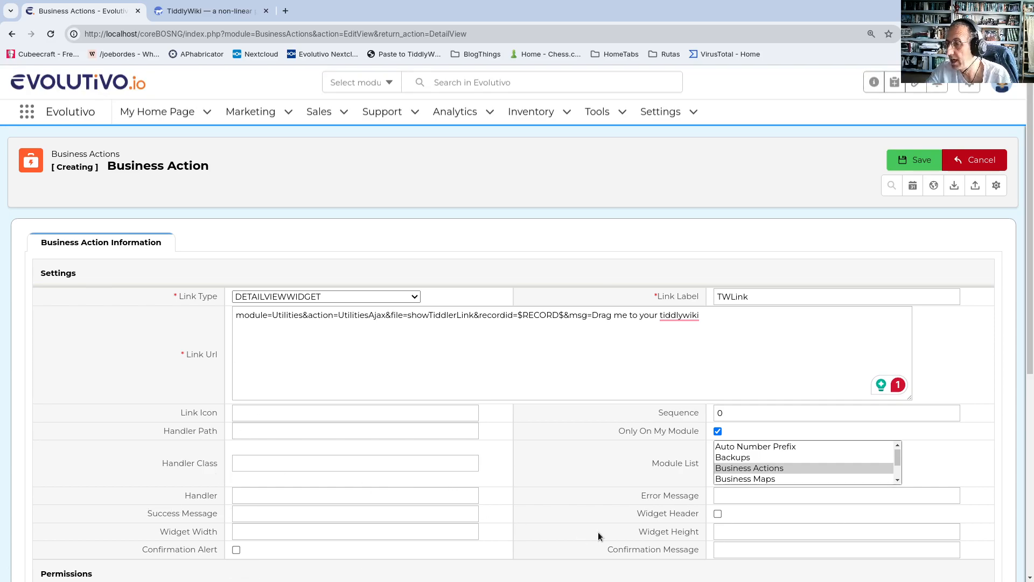
pyautogui.click(920, 159)
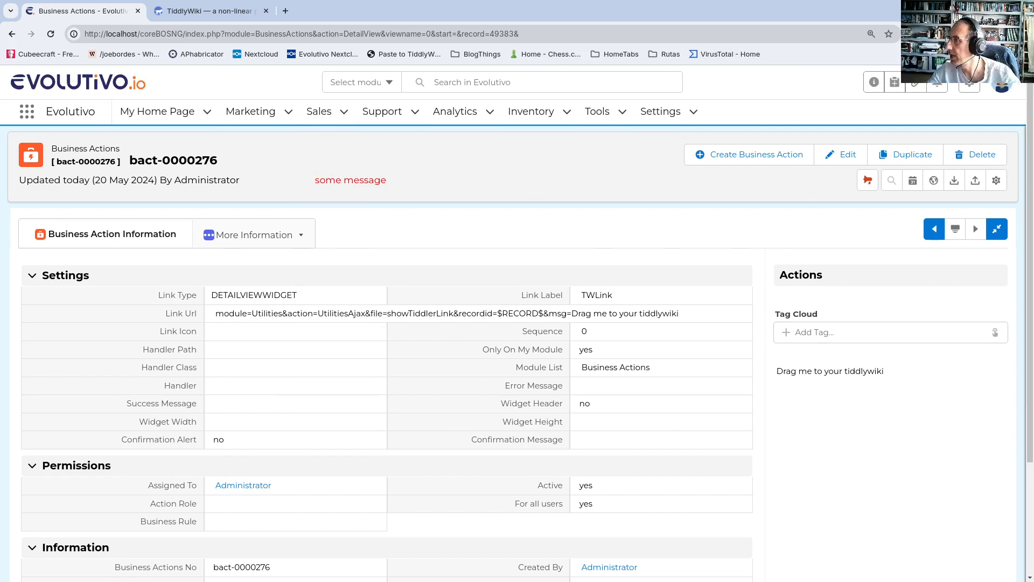
# - Detach TiddlyWiki into its own window beside Evolutivo and widen the Evolutivo window until the Actions widget shows
pyautogui.click(1008, 11)
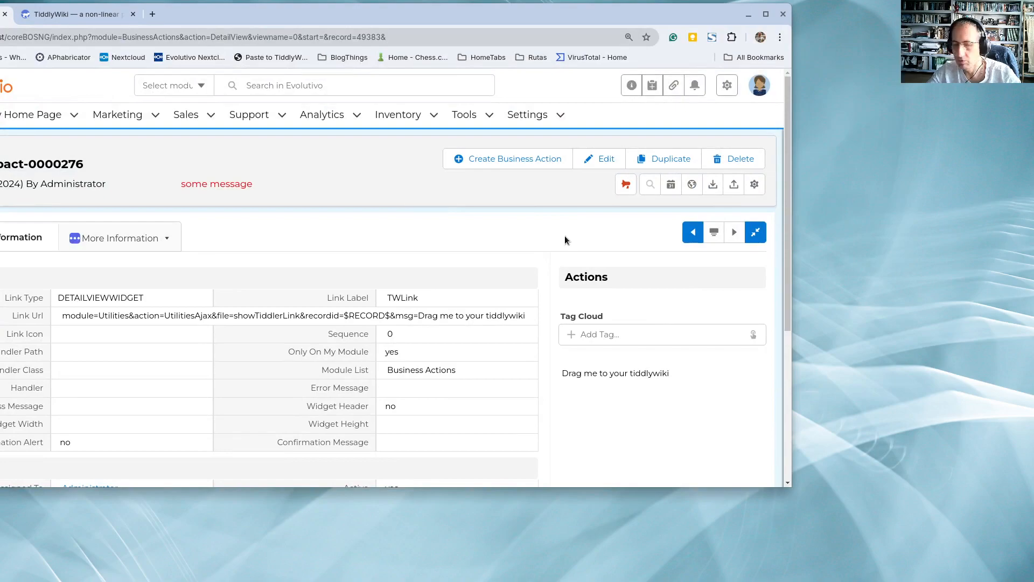
pyautogui.press('super+Left')
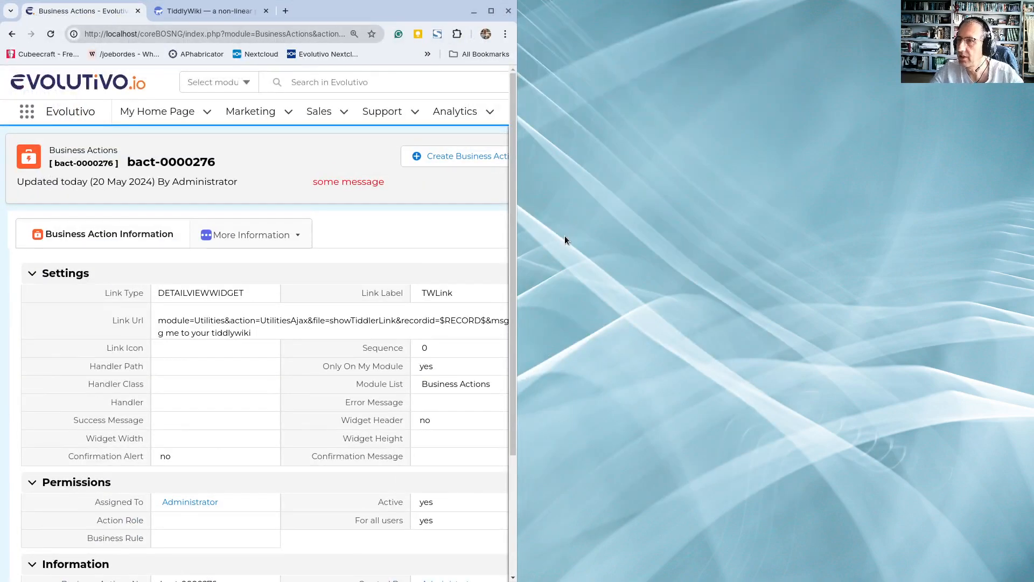
pyautogui.click(205, 11)
pyautogui.moveTo(204, 11); pyautogui.dragTo(871, 13)
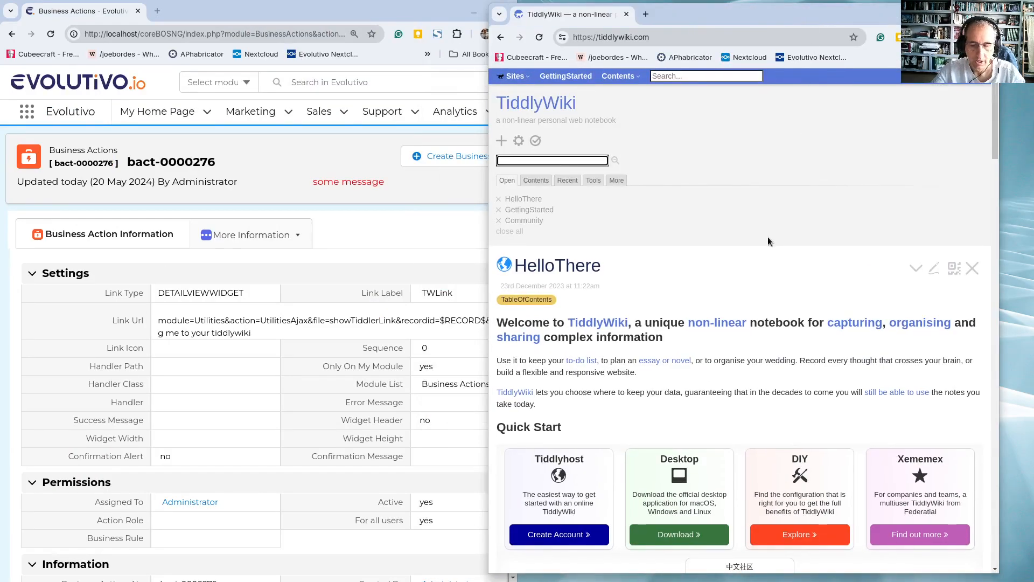
pyautogui.press('super+Right')
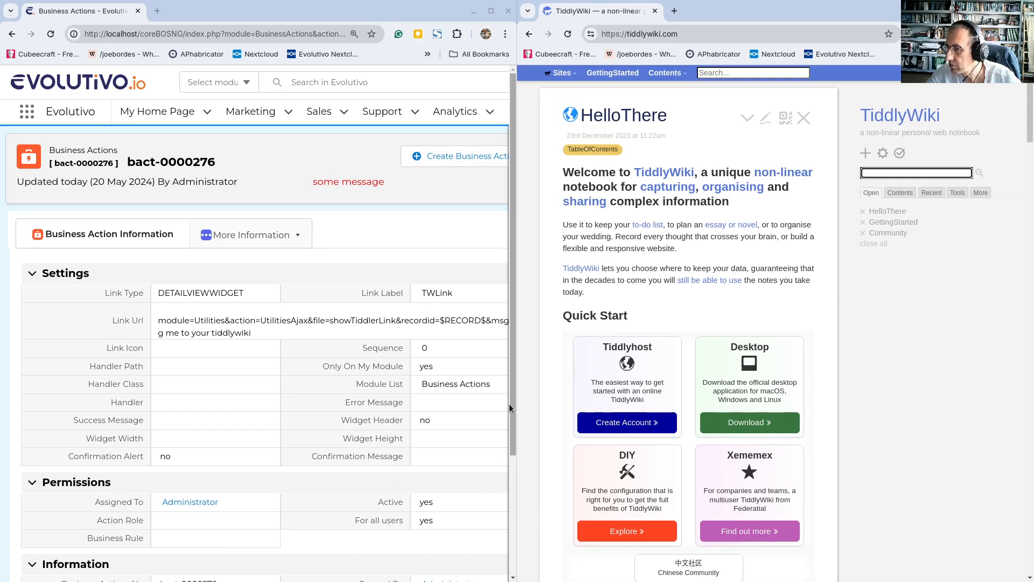
pyautogui.moveTo(512, 403); pyautogui.dragTo(660, 405)
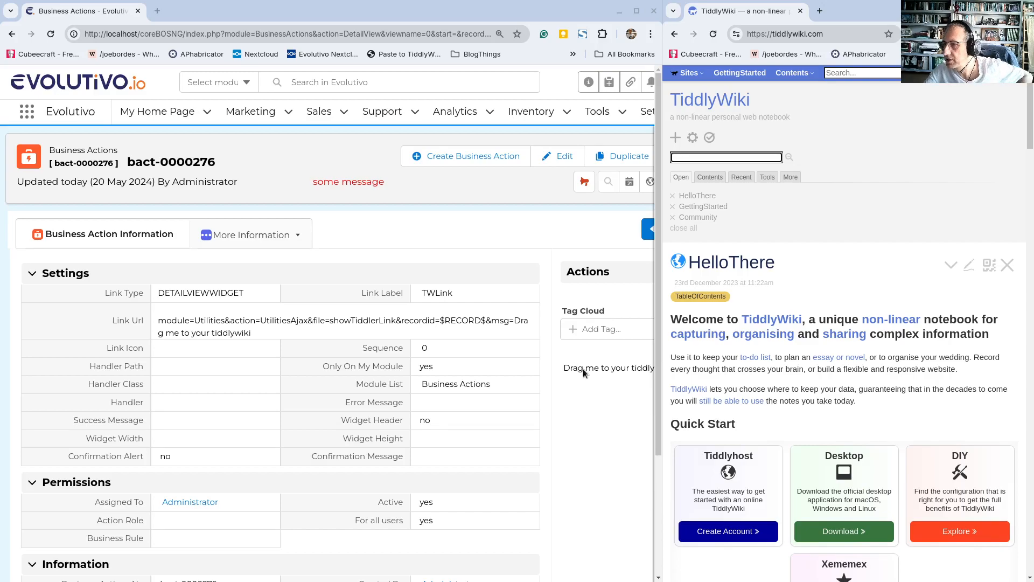
# - Transfer the "Drag me to your tiddlywiki" link from the record into TiddlyWiki and import the resulting tiddler
pyautogui.click(582, 369)
pyautogui.moveTo(584, 371); pyautogui.dragTo(817, 98)
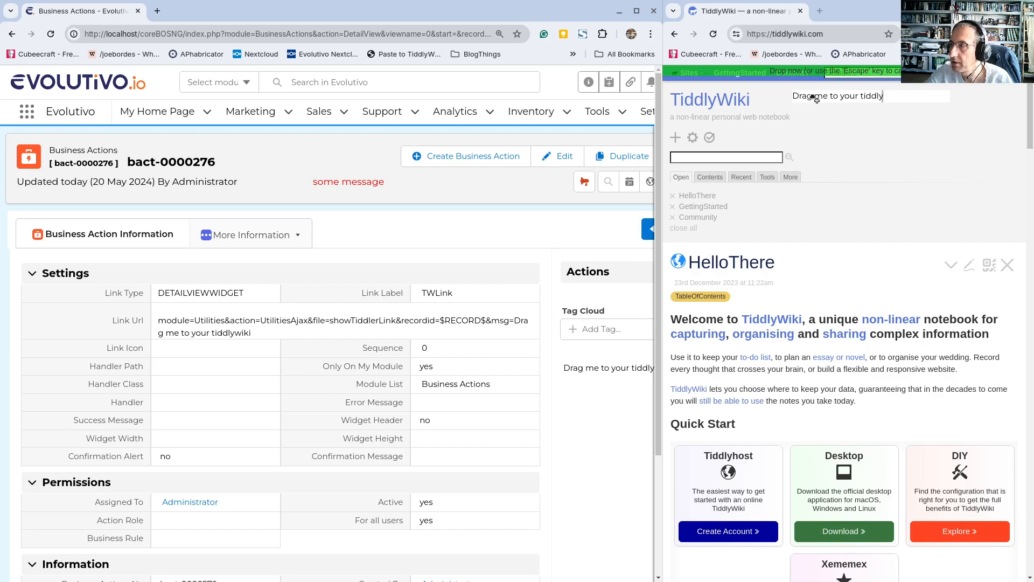
pyautogui.moveTo(813, 97); pyautogui.dragTo(812, 96)
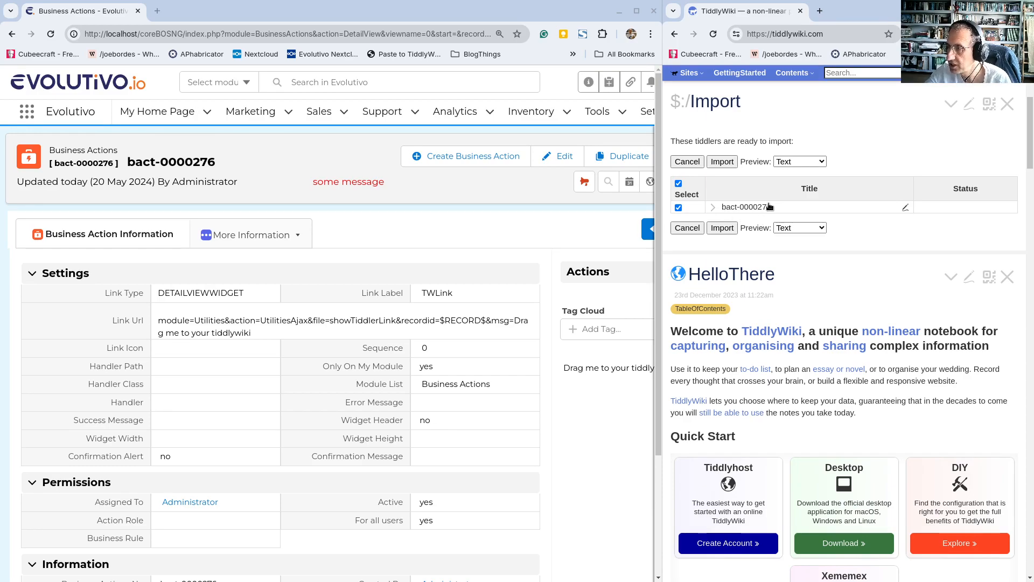
pyautogui.scroll(-3, 124, 459)
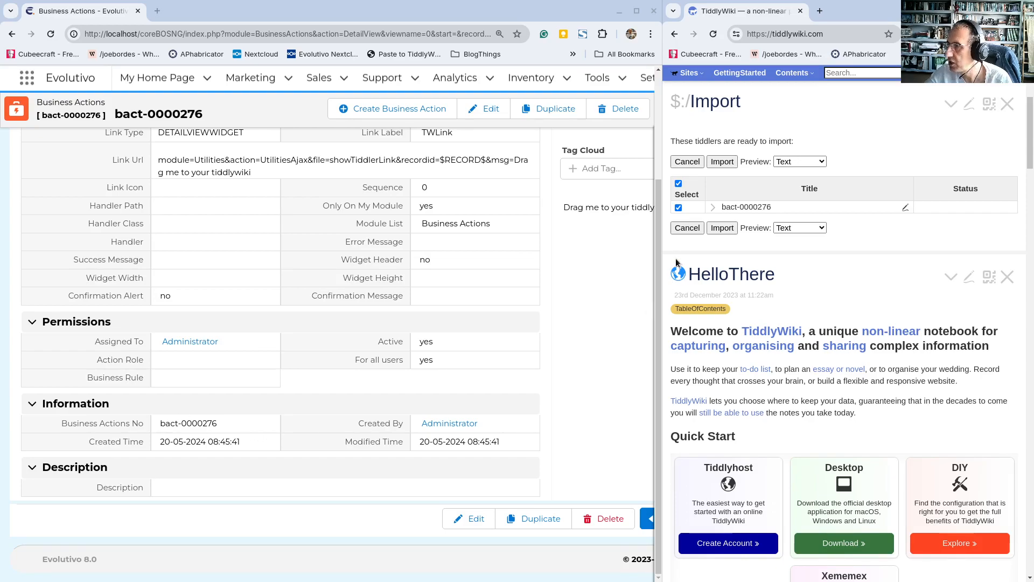
pyautogui.click(722, 228)
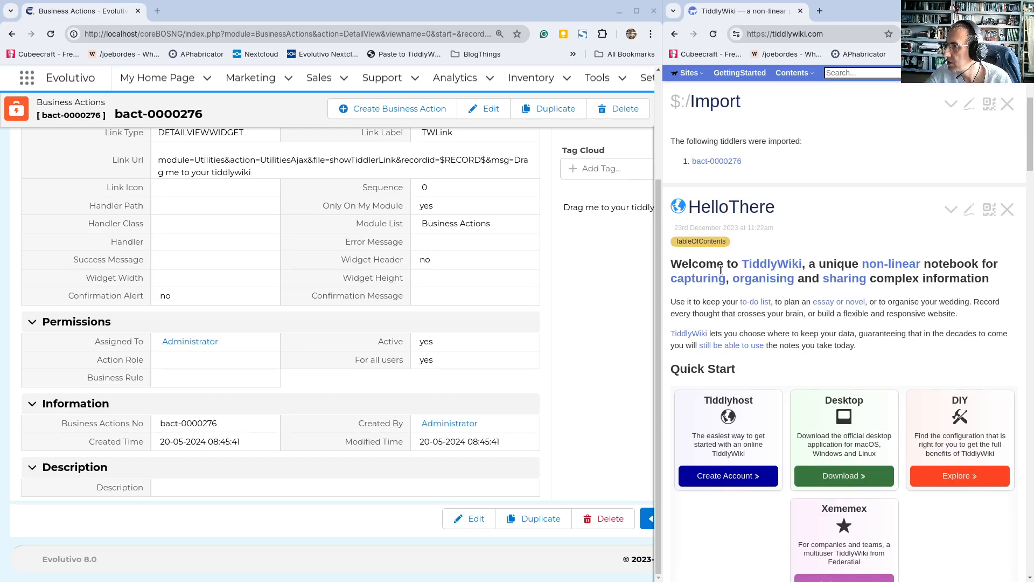
# - View the imported tiddler in a wider TiddlyWiki window and compare its field table with the Evolutivo record
pyautogui.click(713, 161)
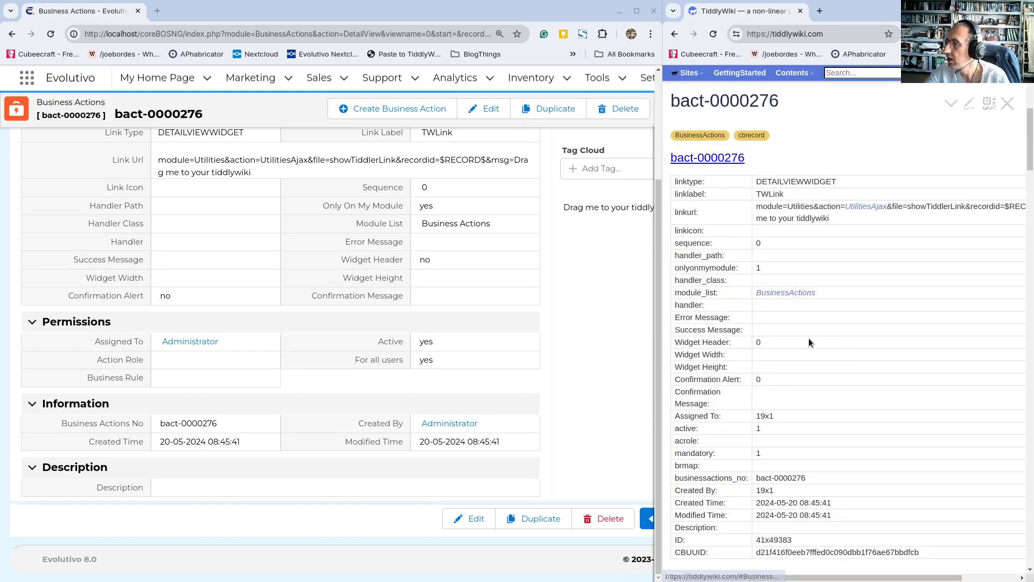
pyautogui.moveTo(660, 302); pyautogui.dragTo(545, 294)
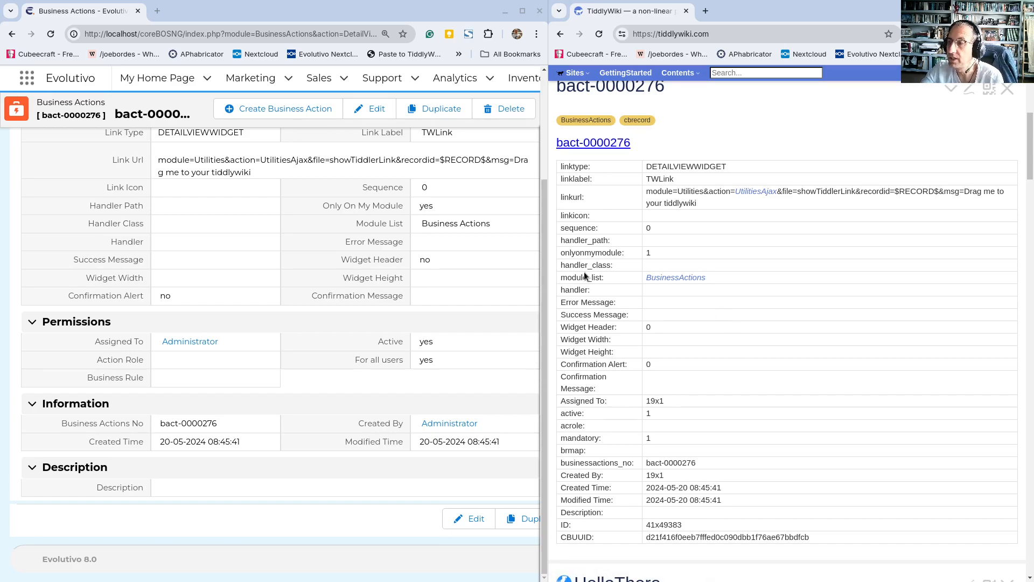
pyautogui.scroll(3, 379, 273)
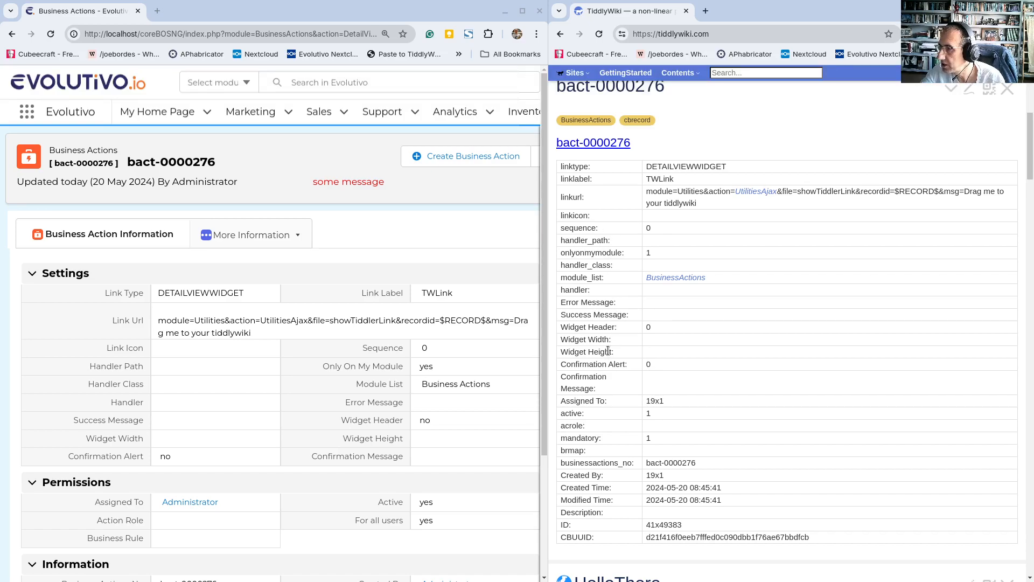
pyautogui.scroll(-2, 608, 351)
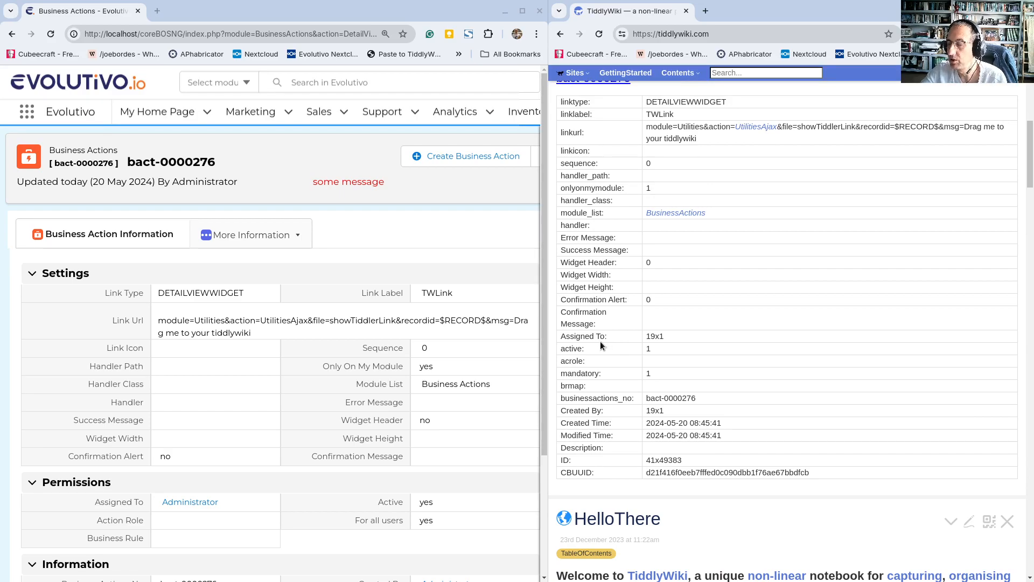
pyautogui.scroll(3, 665, 350)
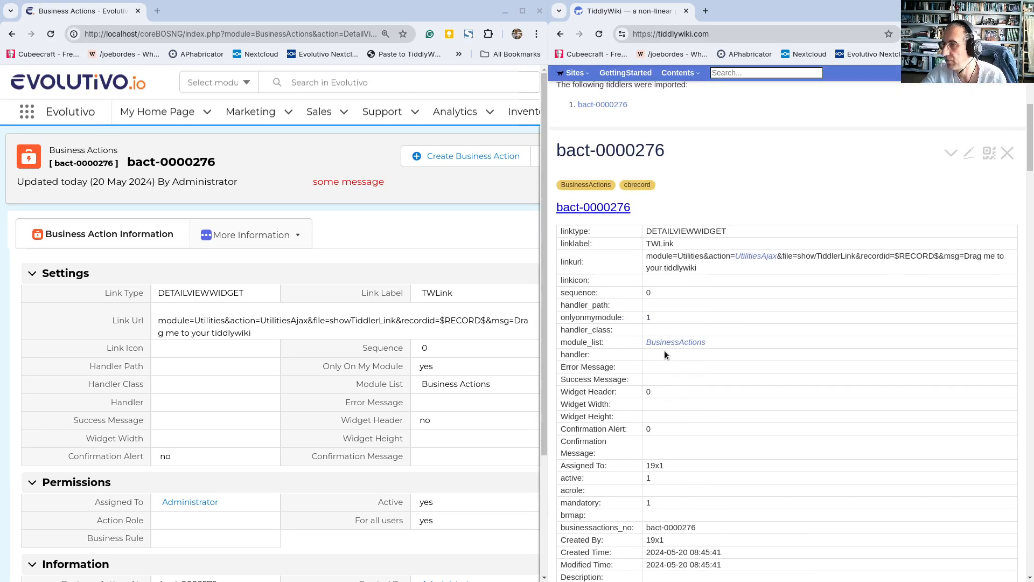
# - Open the imported tiddler for editing and examine its tags, field transclusions such as {{!!linktype}}, and stored field values
pyautogui.click(969, 154)
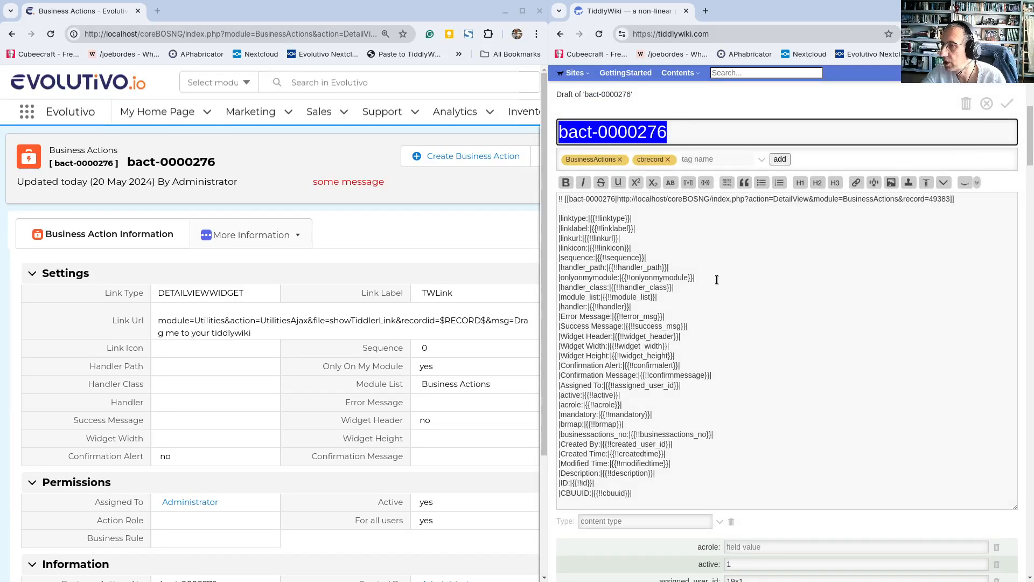
pyautogui.scroll(-7, 693, 285)
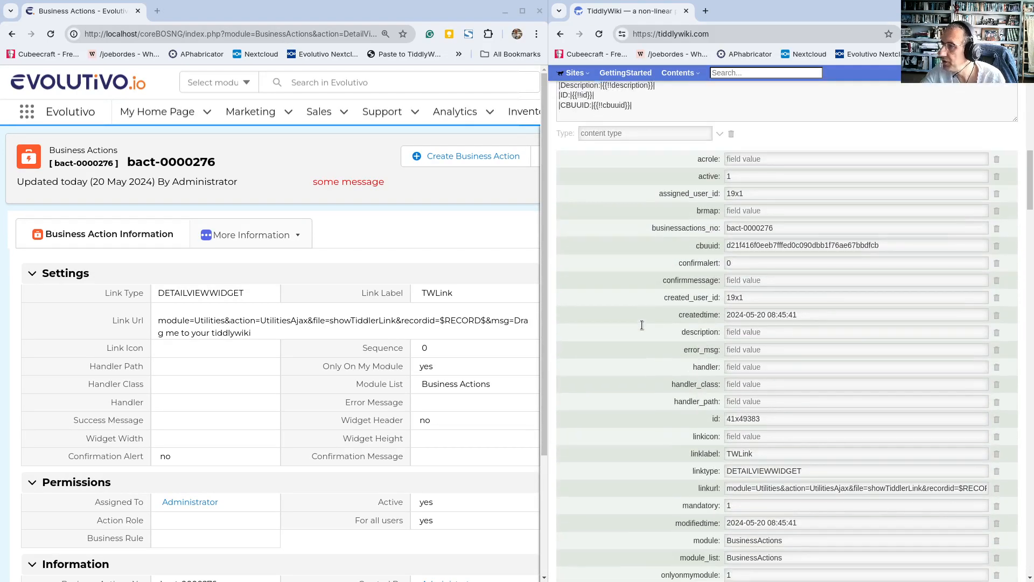
pyautogui.scroll(7, 643, 323)
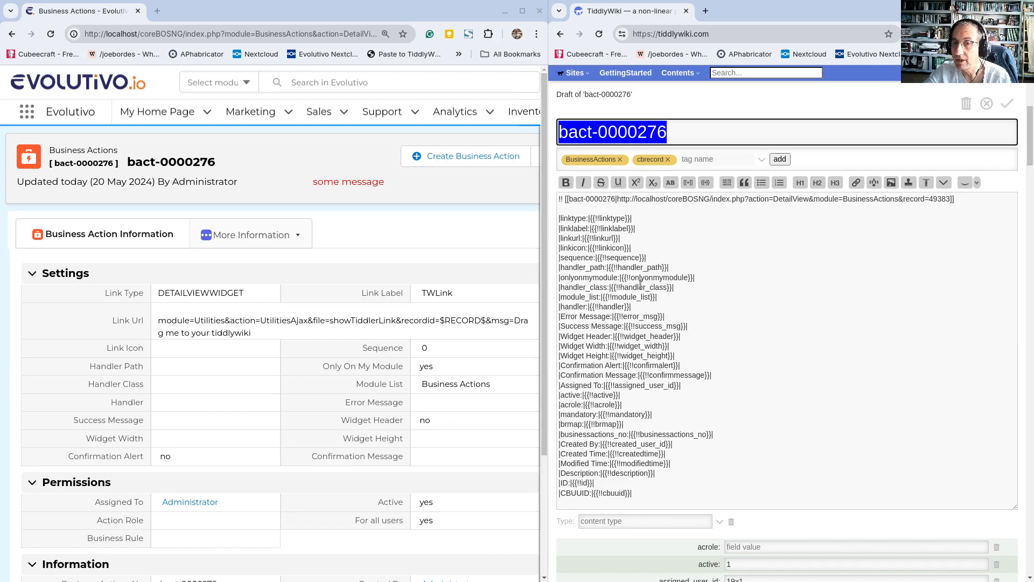
pyautogui.scroll(-7, 640, 283)
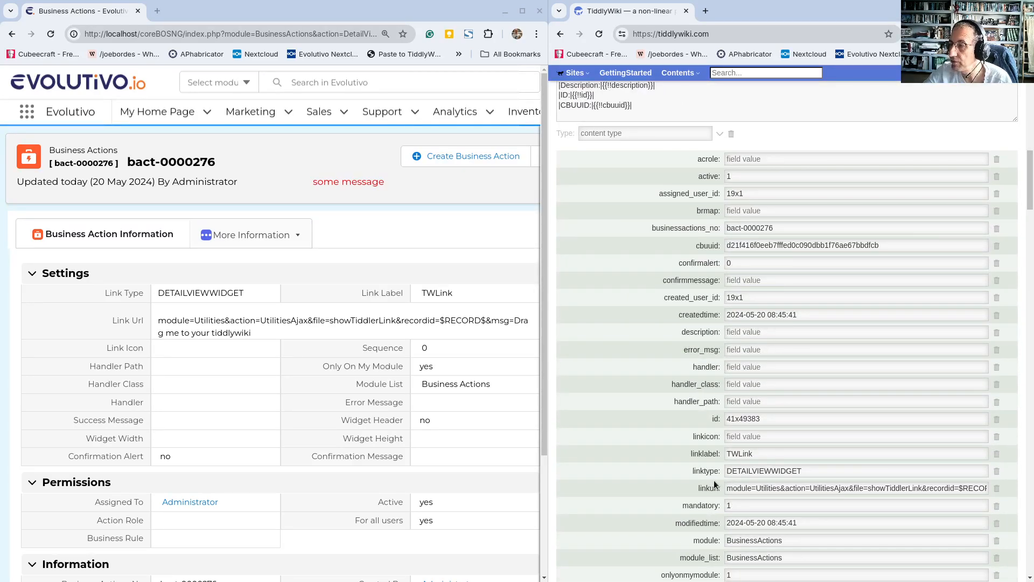
pyautogui.scroll(-3, 714, 485)
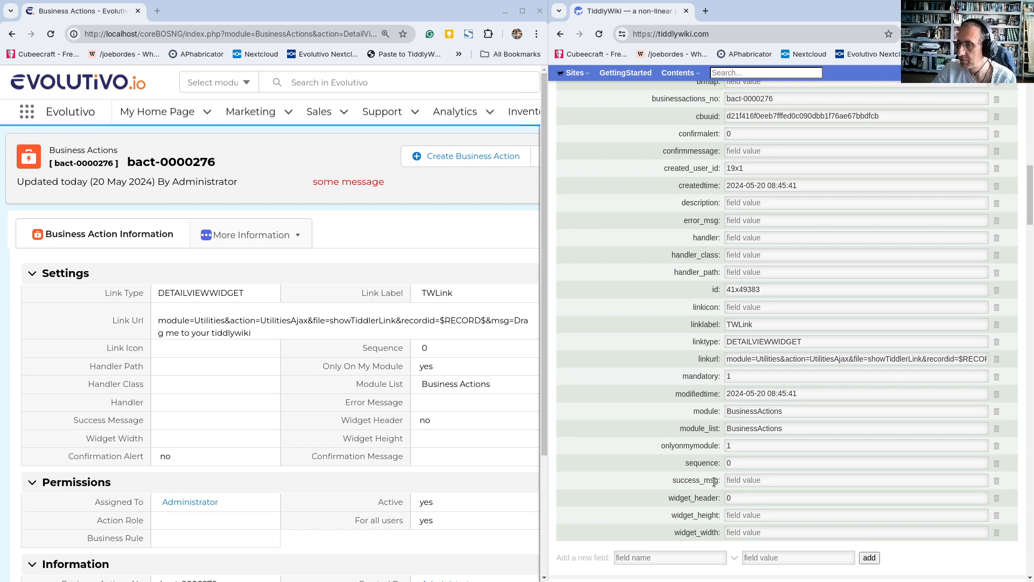
pyautogui.scroll(10, 651, 283)
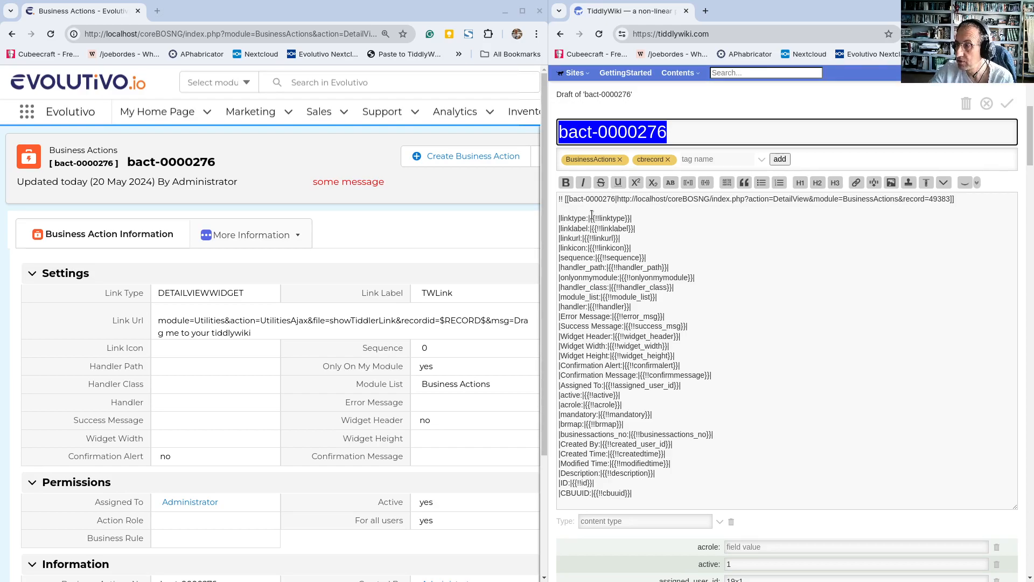
pyautogui.moveTo(590, 218); pyautogui.dragTo(634, 219)
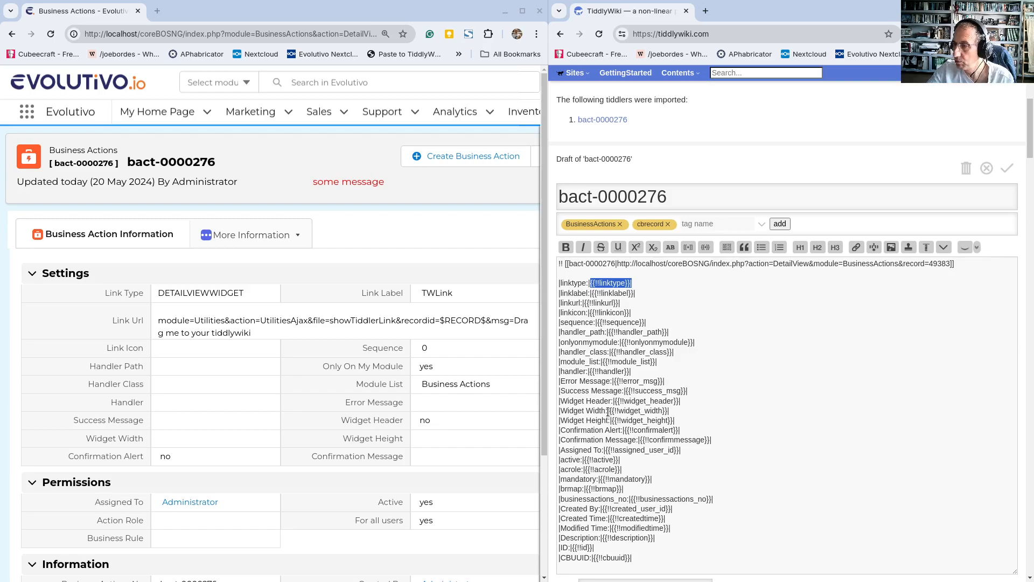
pyautogui.scroll(-4, 618, 374)
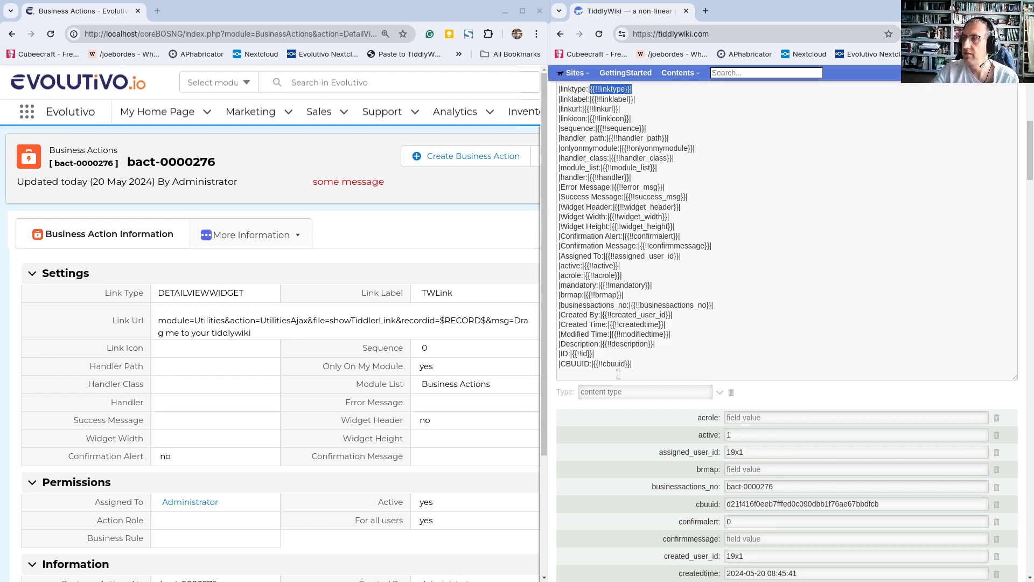
# - Return to a full-size Evolutivo window and start a business action with link type DETAILVIEWWIDGET and link label TWDrop
pyautogui.moveTo(547, 281); pyautogui.dragTo(592, 281)
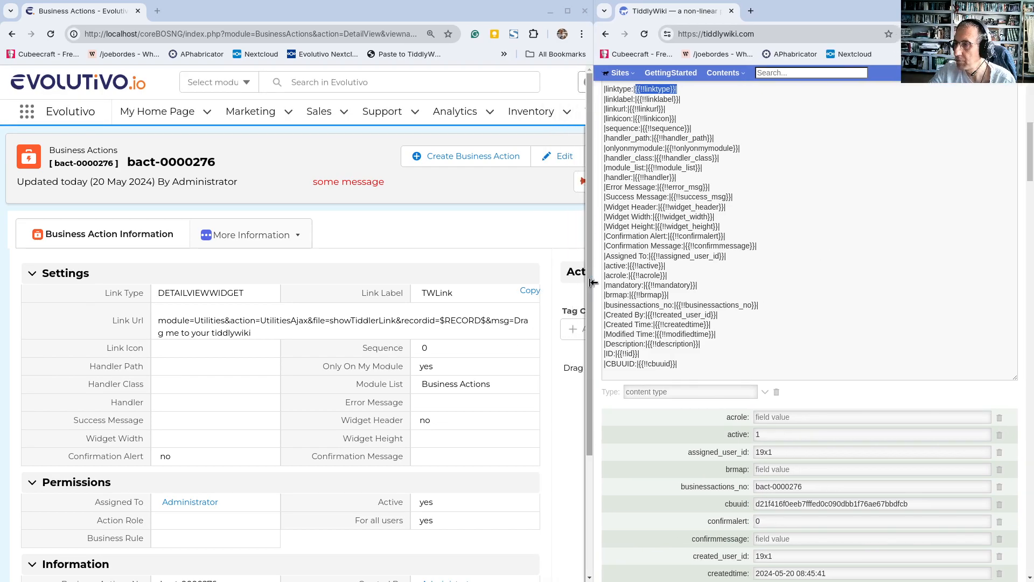
pyautogui.click(568, 10)
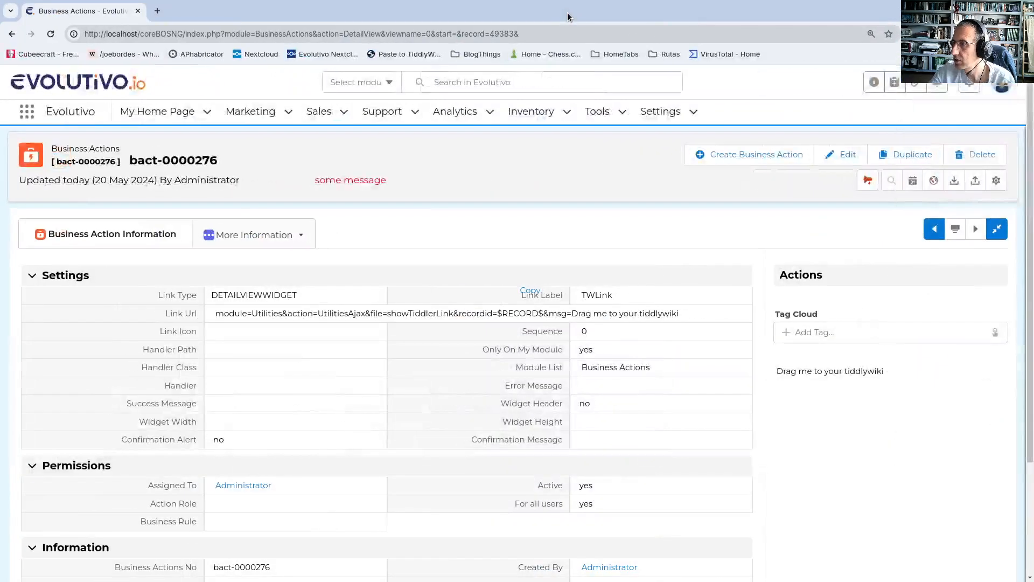
pyautogui.click(725, 156)
pyautogui.click(300, 296)
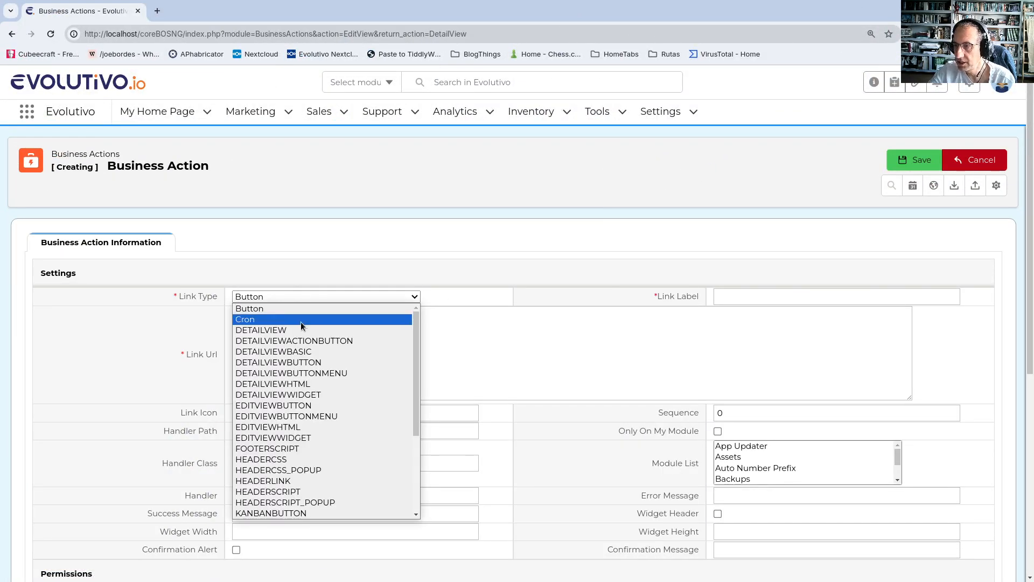
pyautogui.click(303, 401)
pyautogui.click(804, 291)
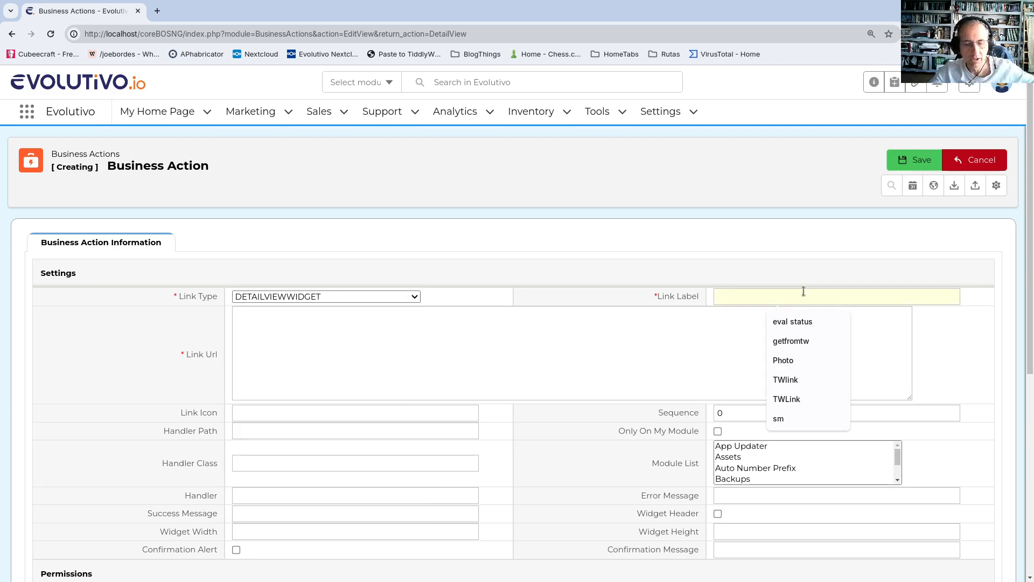
pyautogui.write('TW')
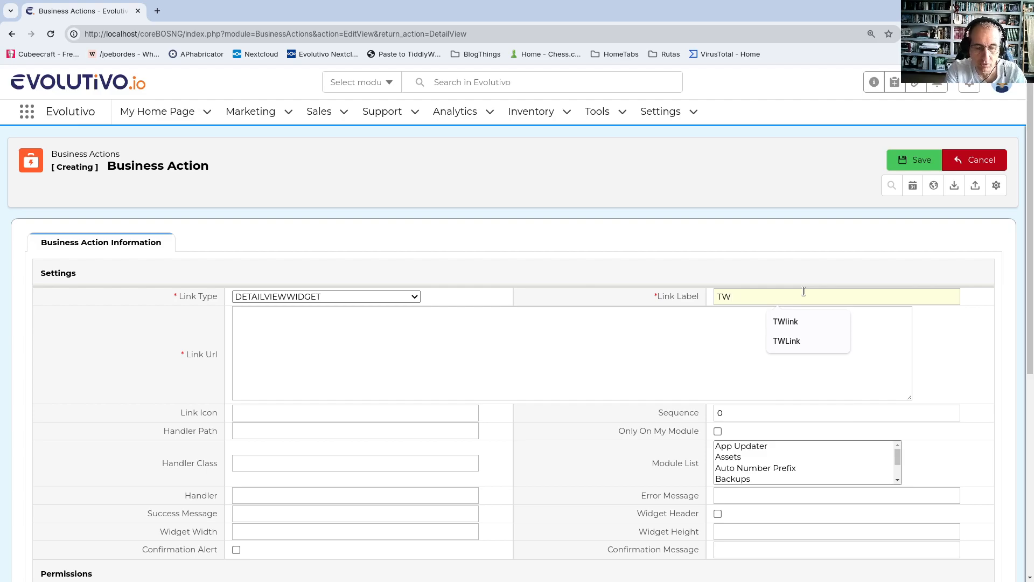
pyautogui.write('Drop')
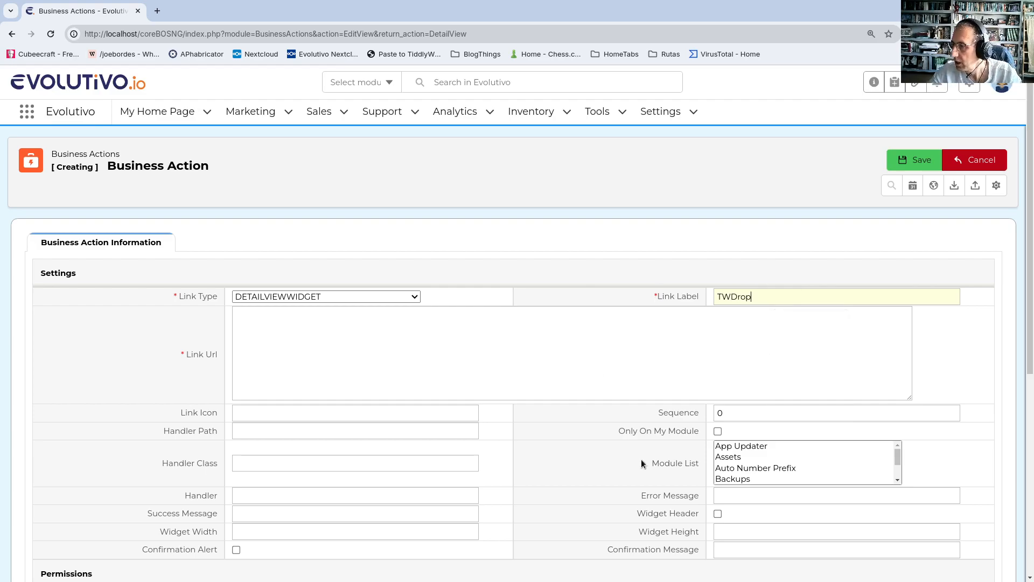
# - Restrict the business action to the Business Actions module only and enable it for all users
pyautogui.click(718, 431)
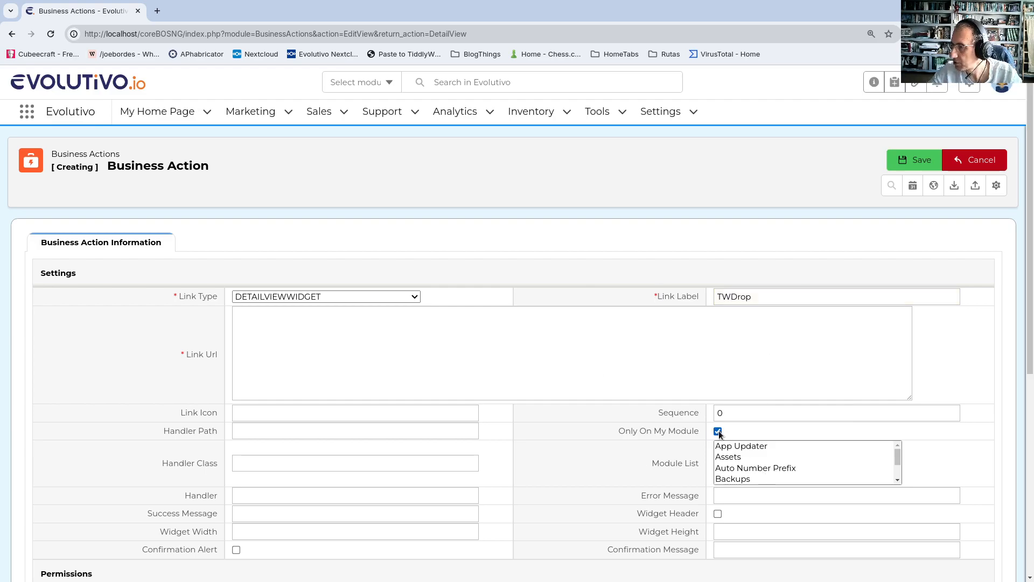
pyautogui.click(897, 479)
pyautogui.click(799, 469)
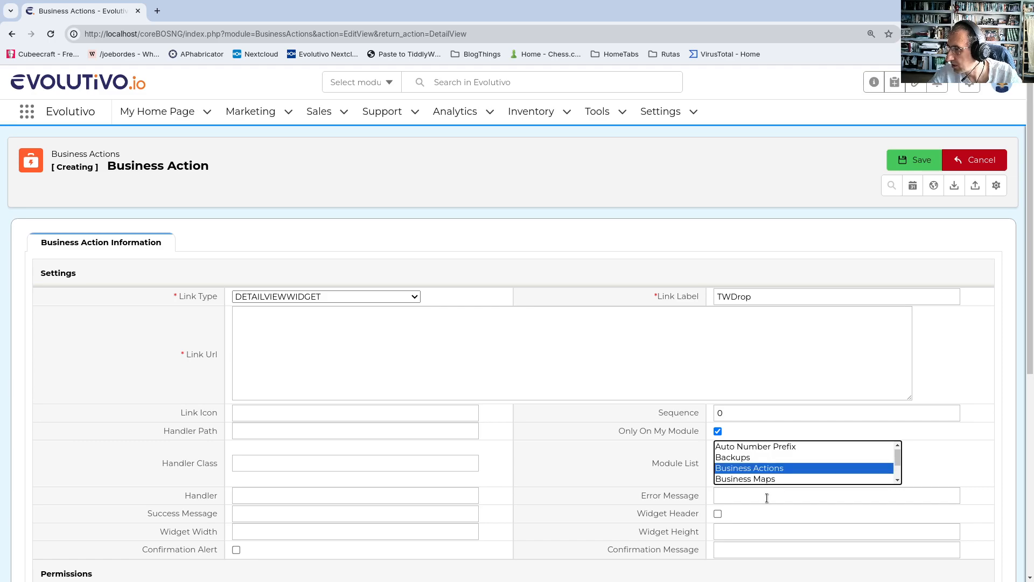
pyautogui.scroll(-3, 662, 486)
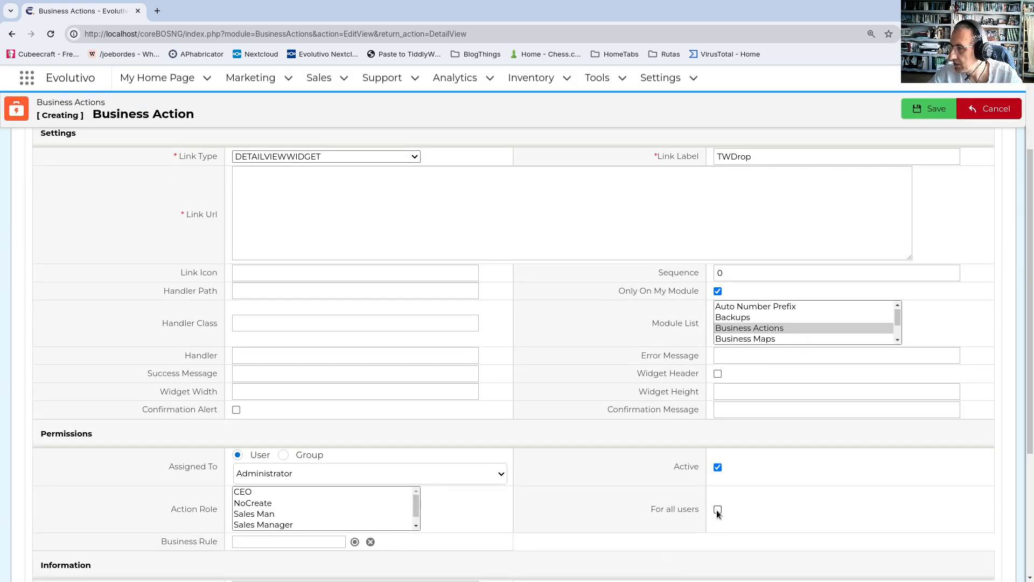
pyautogui.scroll(3, 571, 468)
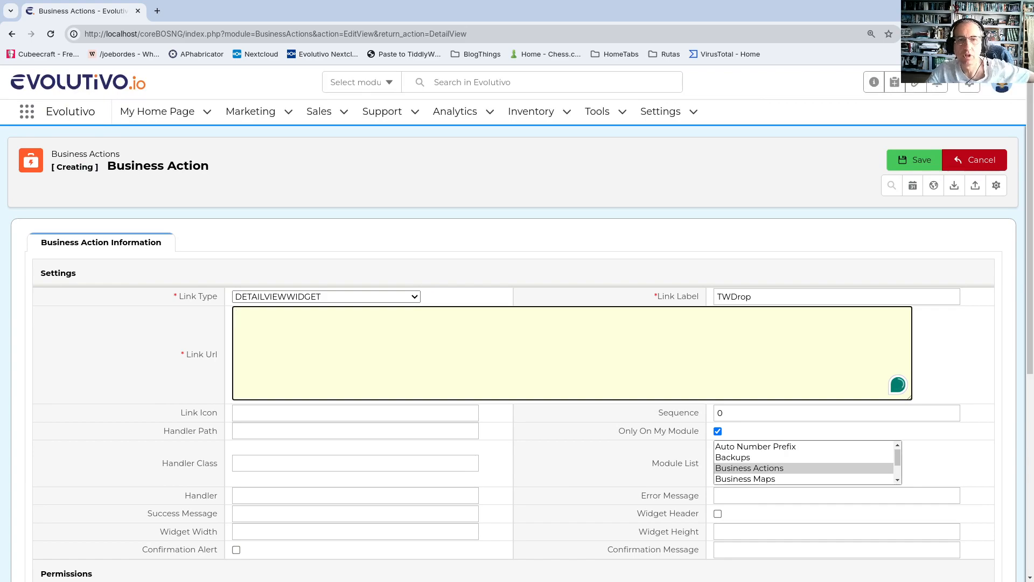
# - Switch to VS Code and copy the widget URL module=Utilities&action=UtilitiesAjax&file=importTiddlers from the comment at the head of importTiddlers.php
pyautogui.moveTo(0, 104); pyautogui.dragTo(705, 85)
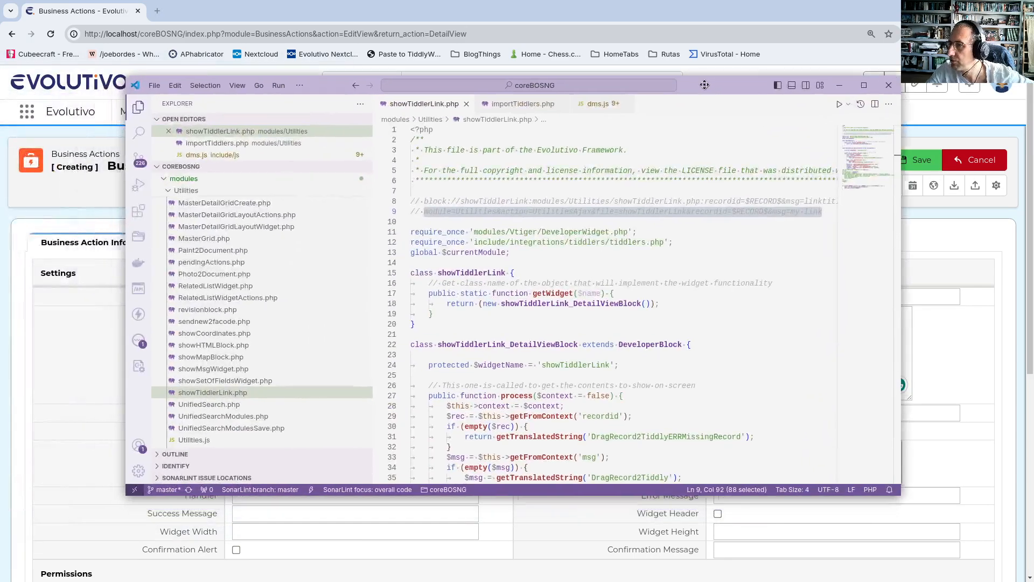
pyautogui.click(520, 103)
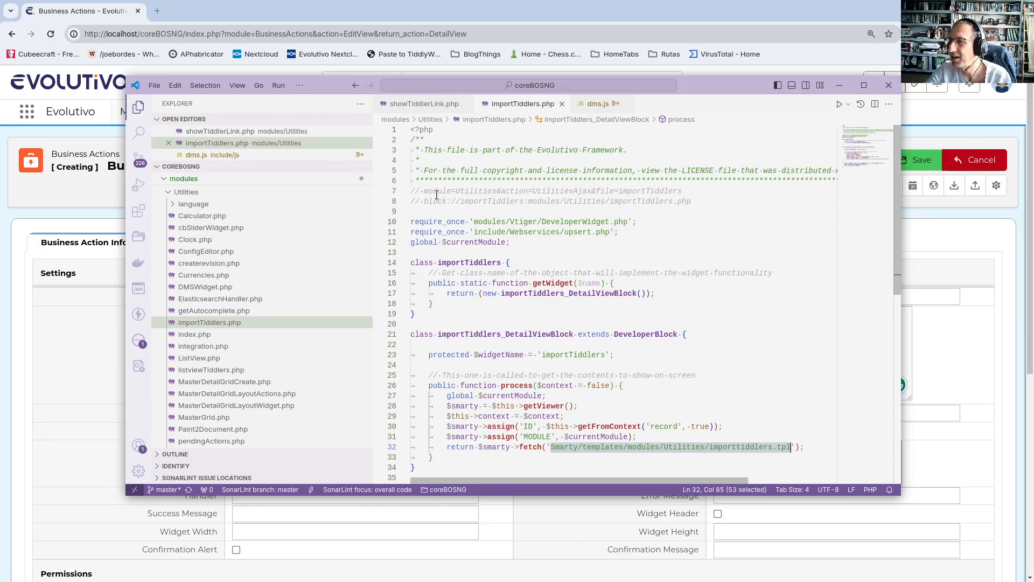
pyautogui.moveTo(423, 190); pyautogui.dragTo(682, 191)
pyautogui.hotkey('ctrl', 'c')
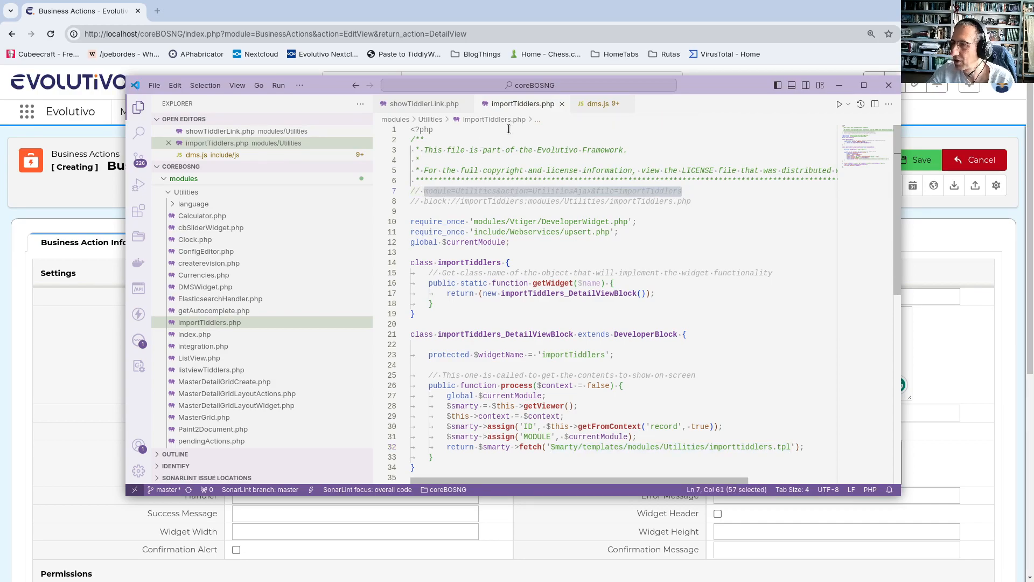
pyautogui.moveTo(763, 91); pyautogui.dragTo(0, 86)
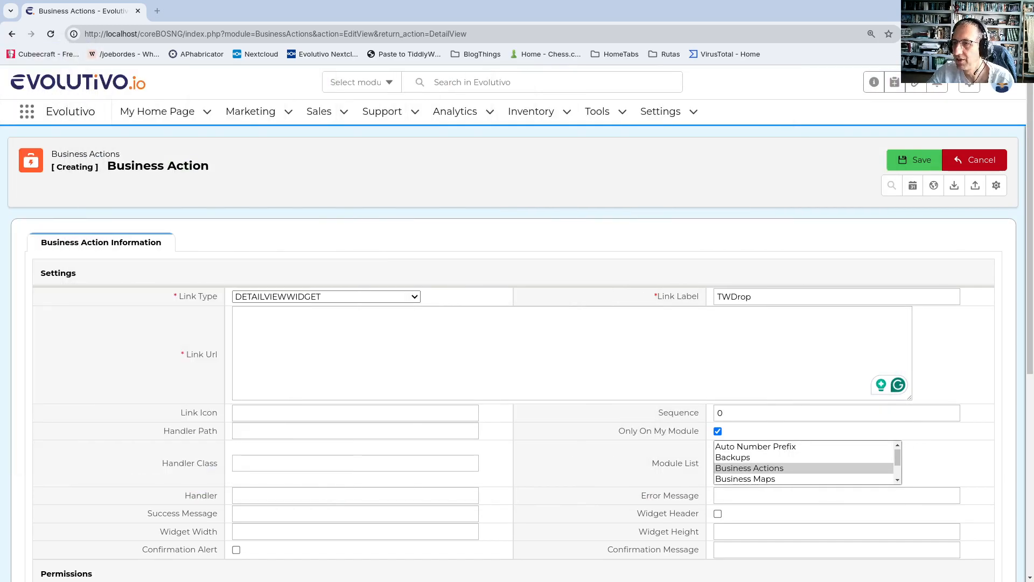
# - Return to Evolutivo, set the Link Url to module=Utilities&action=UtilitiesAjax&file=importTiddlers, and save the business action
pyautogui.click(324, 342)
pyautogui.hotkey('ctrl', 'v')
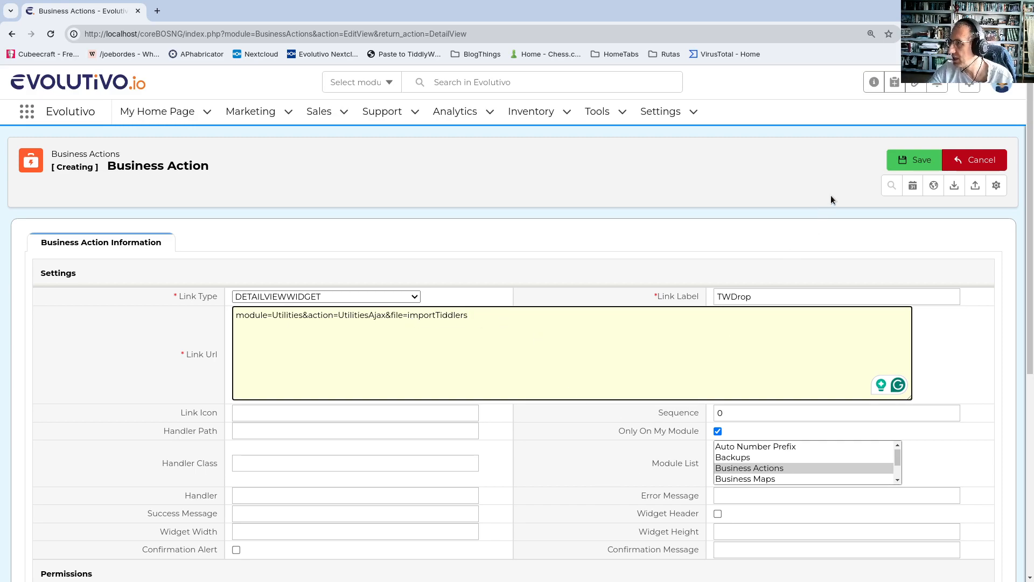
pyautogui.click(905, 164)
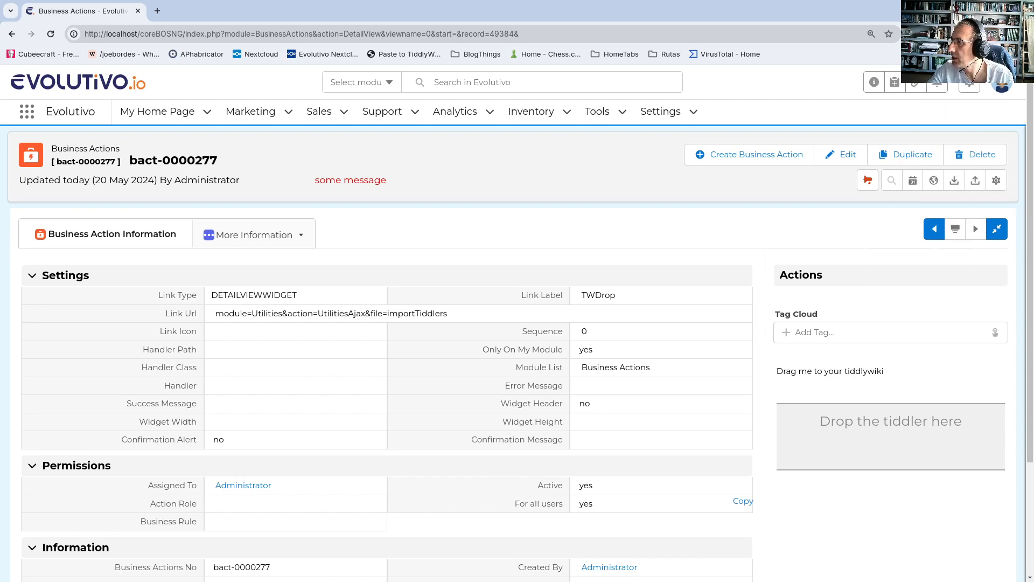
# - Place the Evolutivo window beside TiddlyWiki, widen it to about two thirds of the screen, and return to the bact-0000276 draft's title
pyautogui.click(1009, 11)
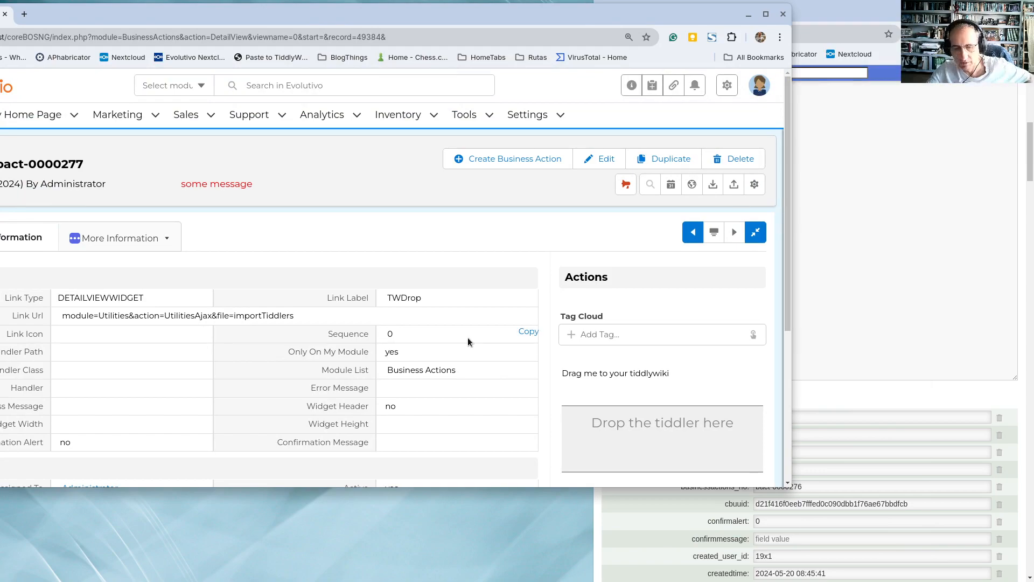
pyautogui.press('super+Left')
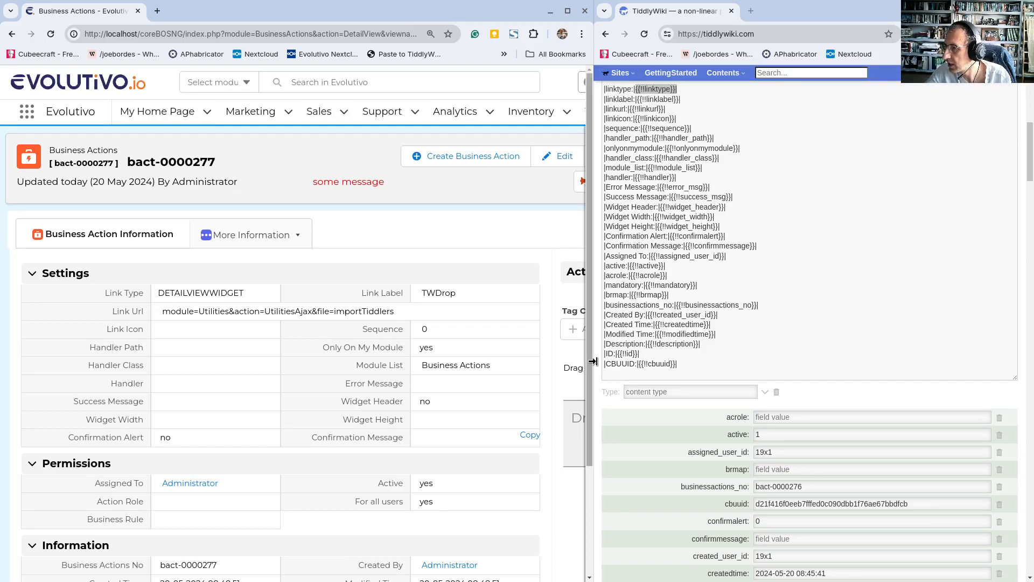
pyautogui.moveTo(594, 363); pyautogui.dragTo(697, 373)
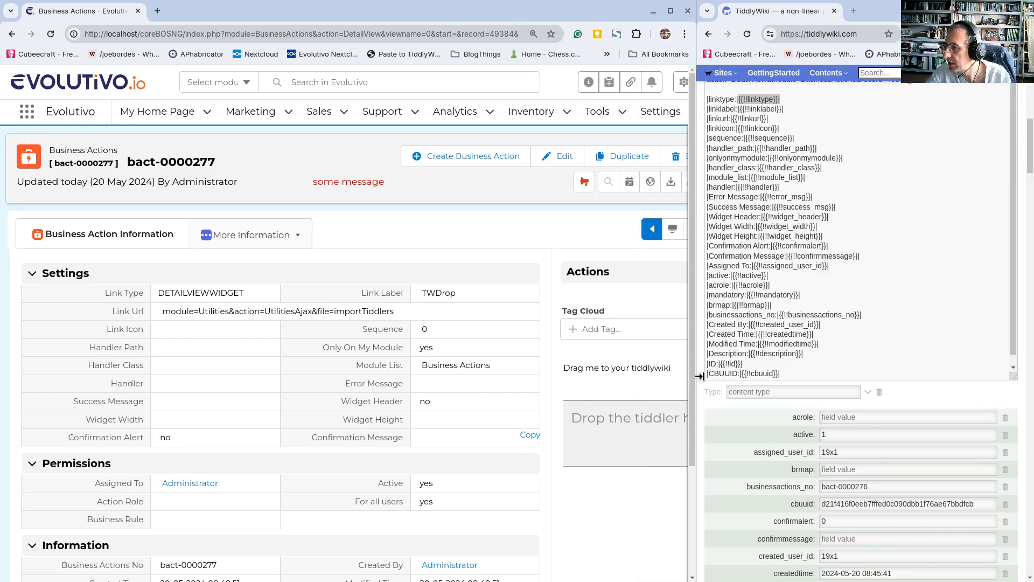
pyautogui.scroll(8, 827, 280)
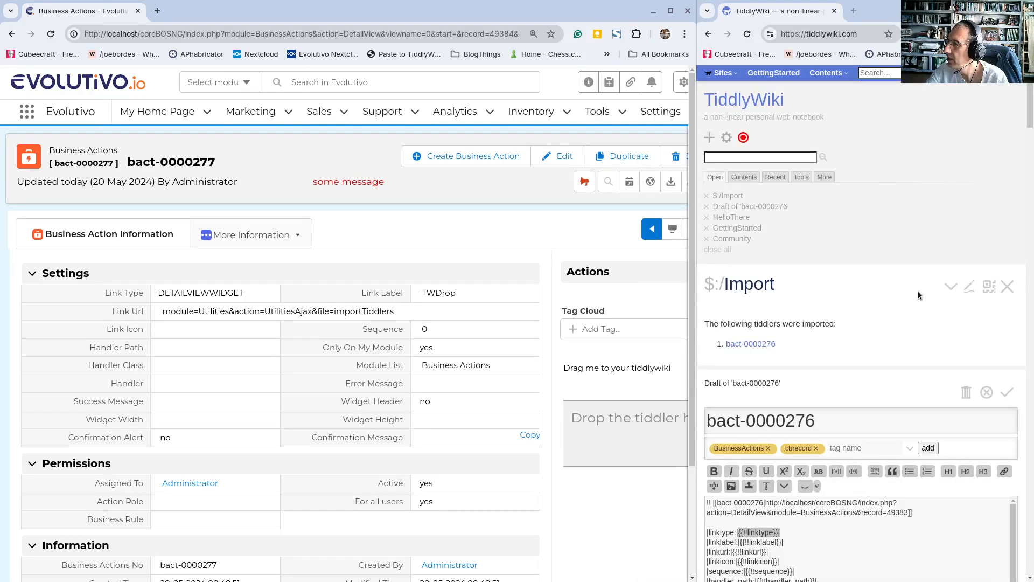
pyautogui.scroll(-1, 809, 360)
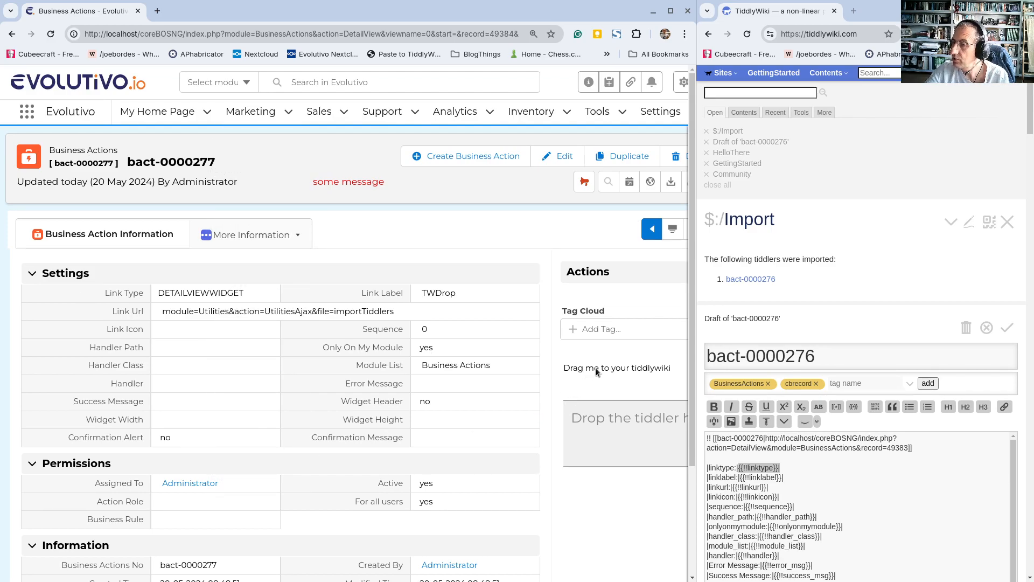
# - Open the "Drag me to your tiddlywiki" link in a new browser tab to view its tiddler data, and close that tab
pyautogui.moveTo(596, 367); pyautogui.dragTo(849, 96)
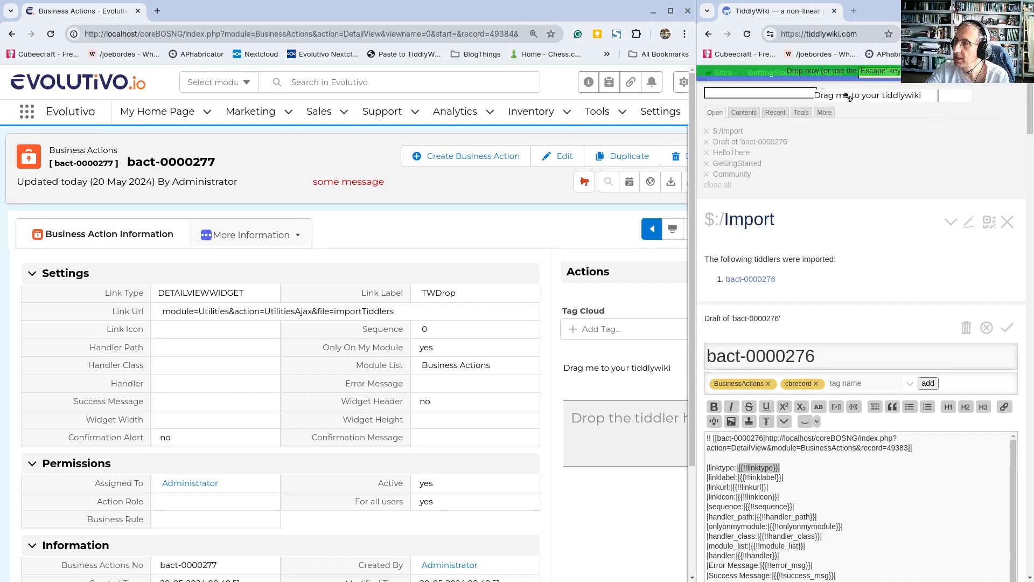
pyautogui.moveTo(849, 97); pyautogui.dragTo(474, 11)
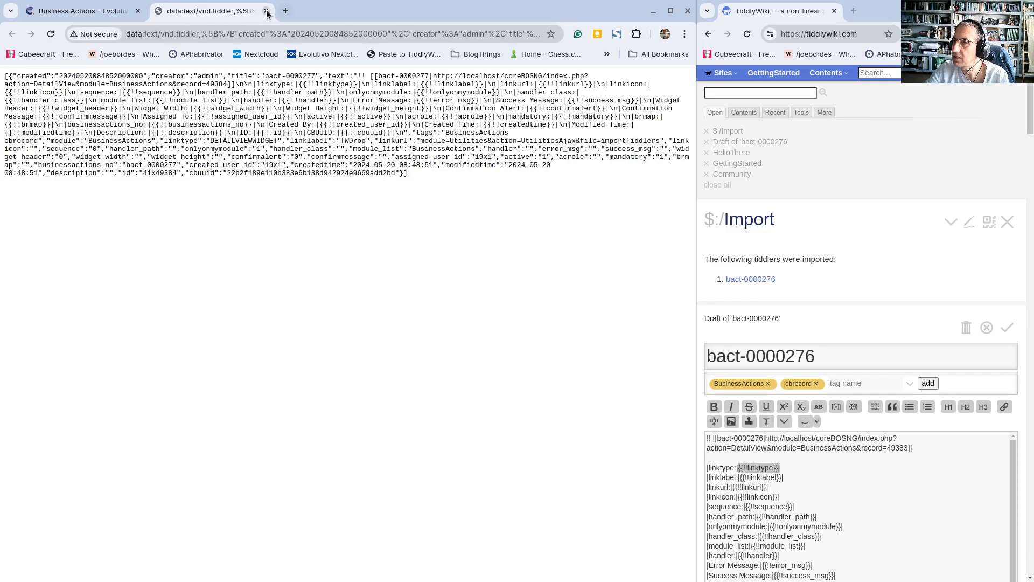
pyautogui.click(266, 11)
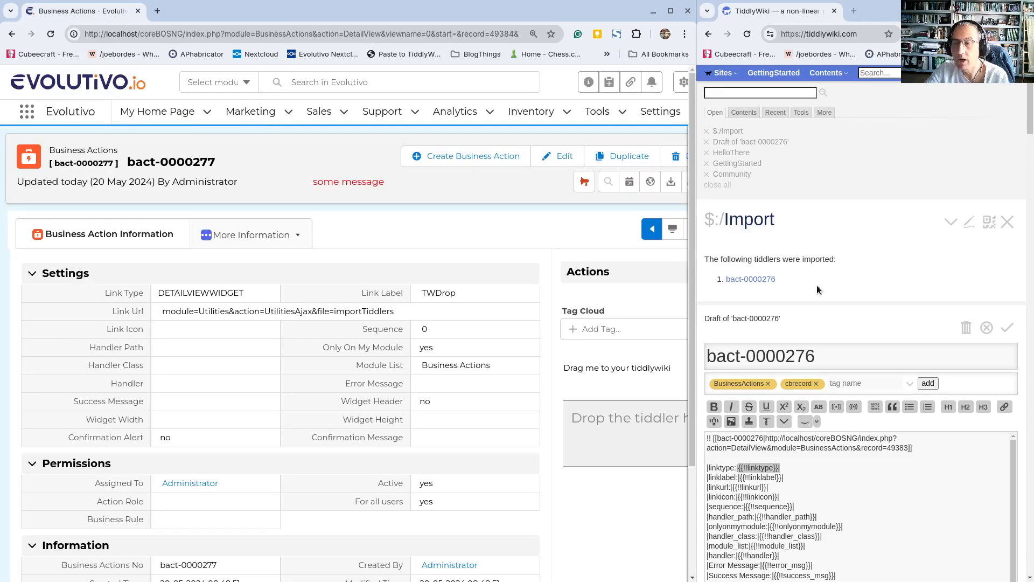
# - Set the active field to 0 in the bact-0000276 tiddler draft and save the tiddler
pyautogui.moveTo(218, 294)
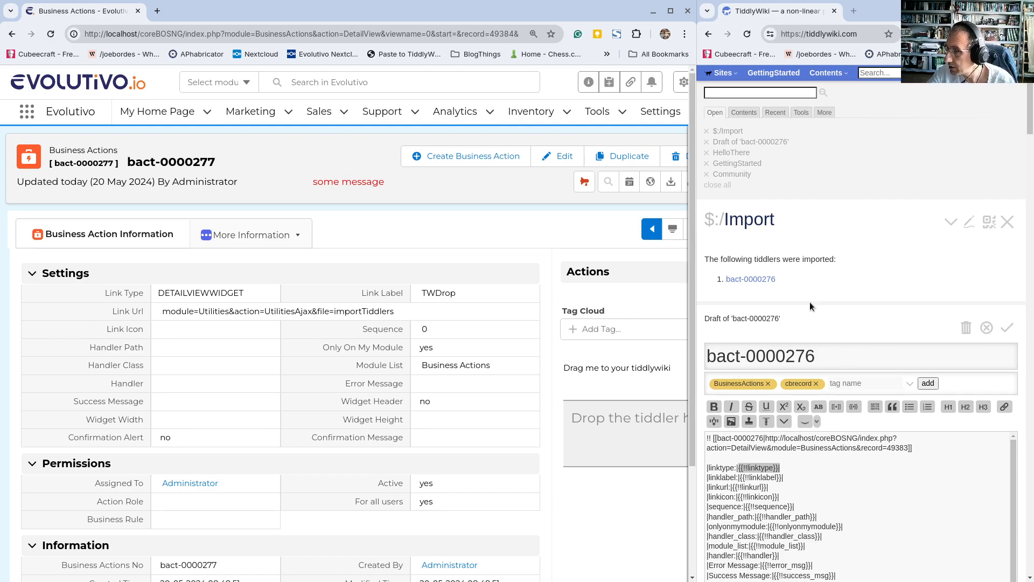
pyautogui.scroll(-6, 809, 301)
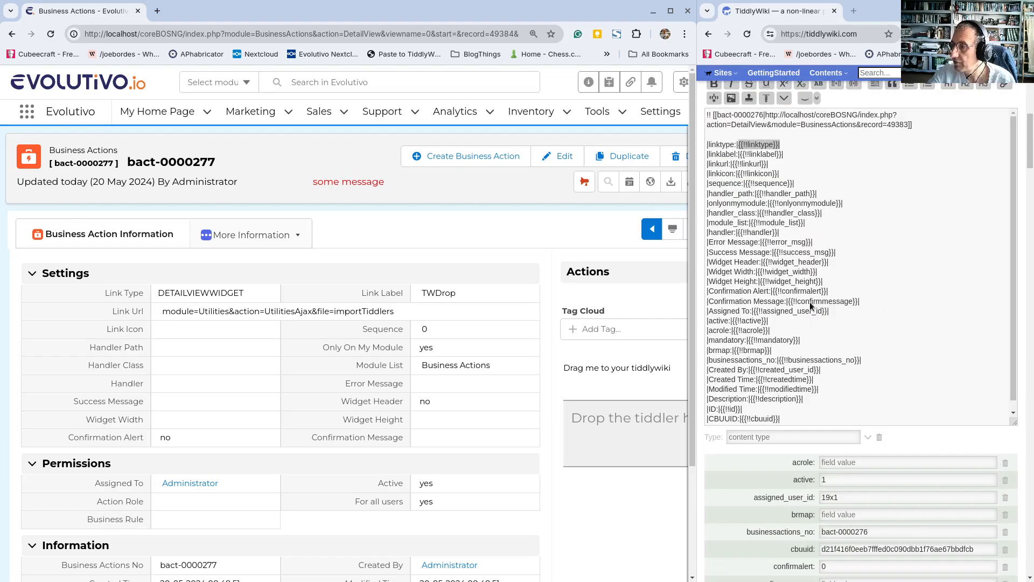
pyautogui.scroll(-1, 799, 314)
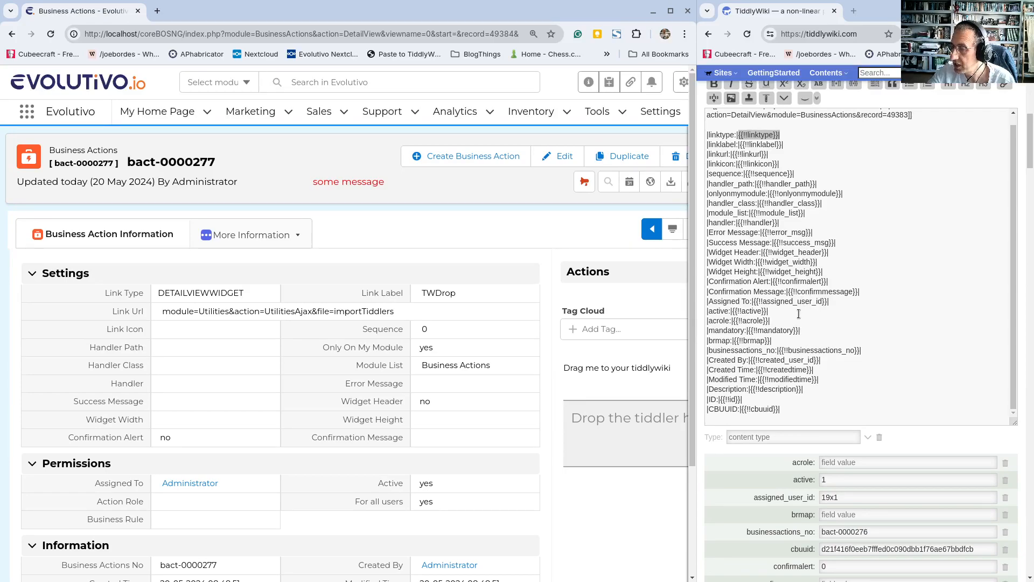
pyautogui.scroll(-5, 799, 314)
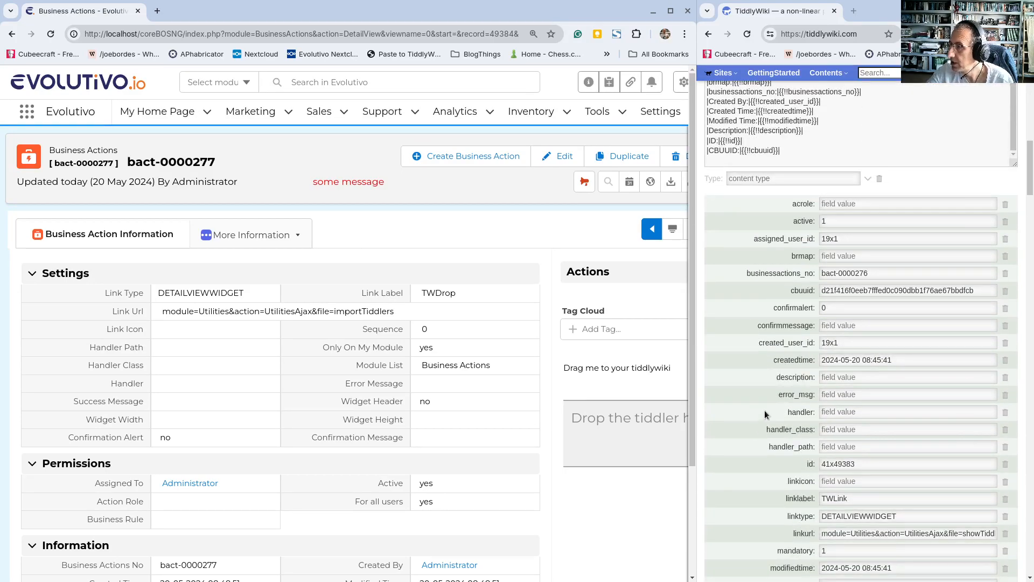
pyautogui.scroll(-3, 462, 393)
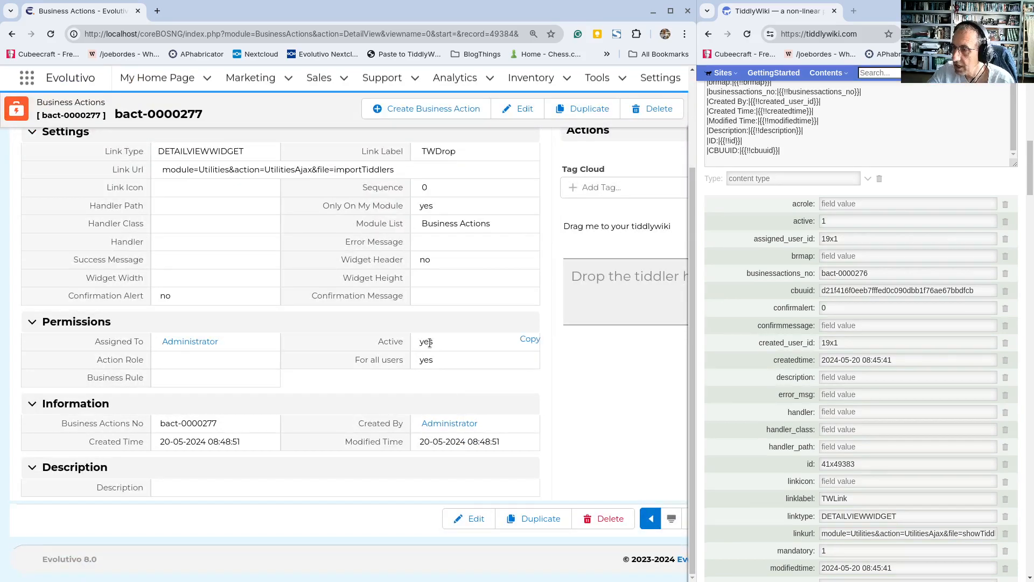
pyautogui.click(825, 222)
pyautogui.press('BackSpace')
pyautogui.write('0')
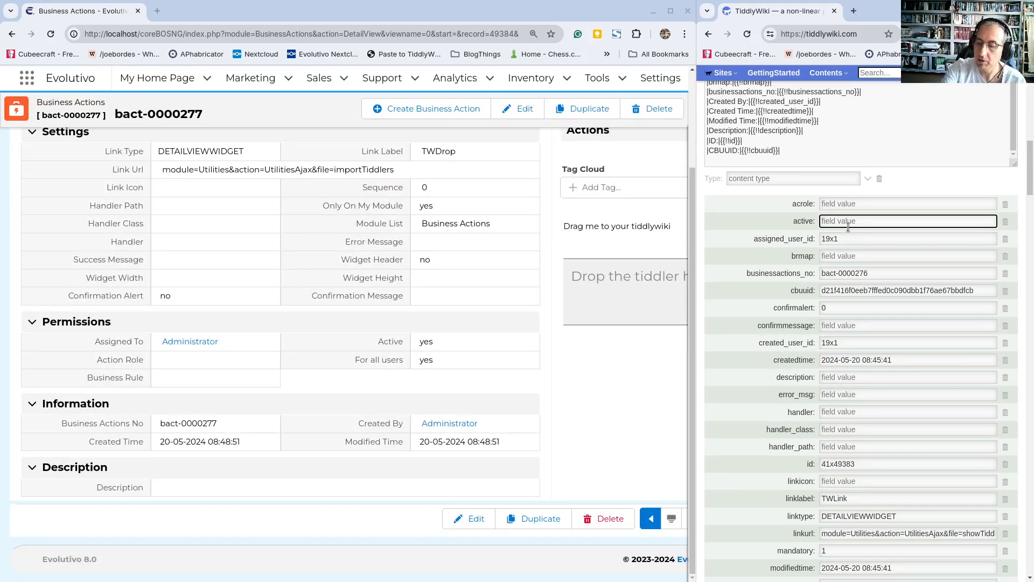
pyautogui.scroll(10, 849, 227)
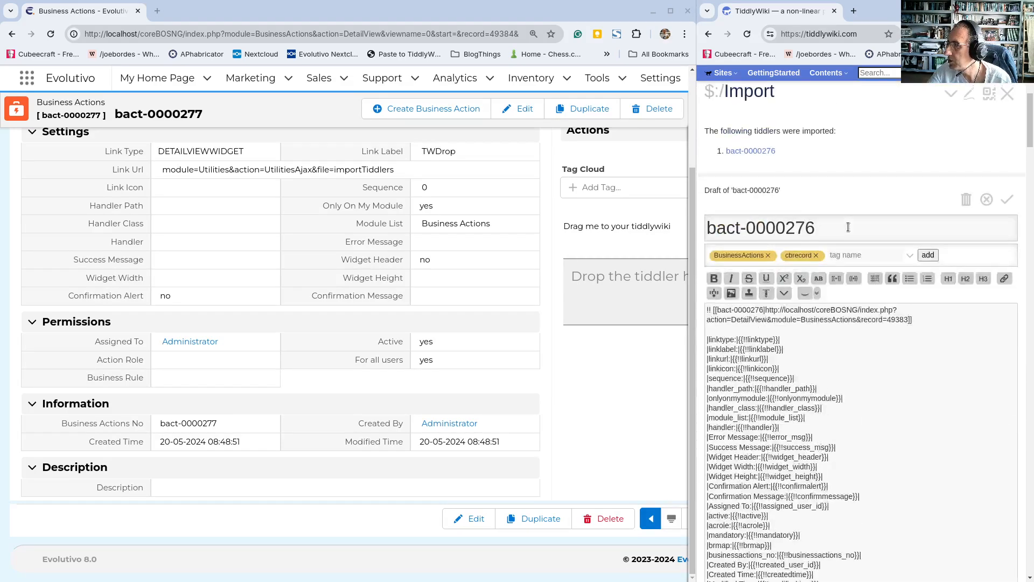
pyautogui.click(1005, 394)
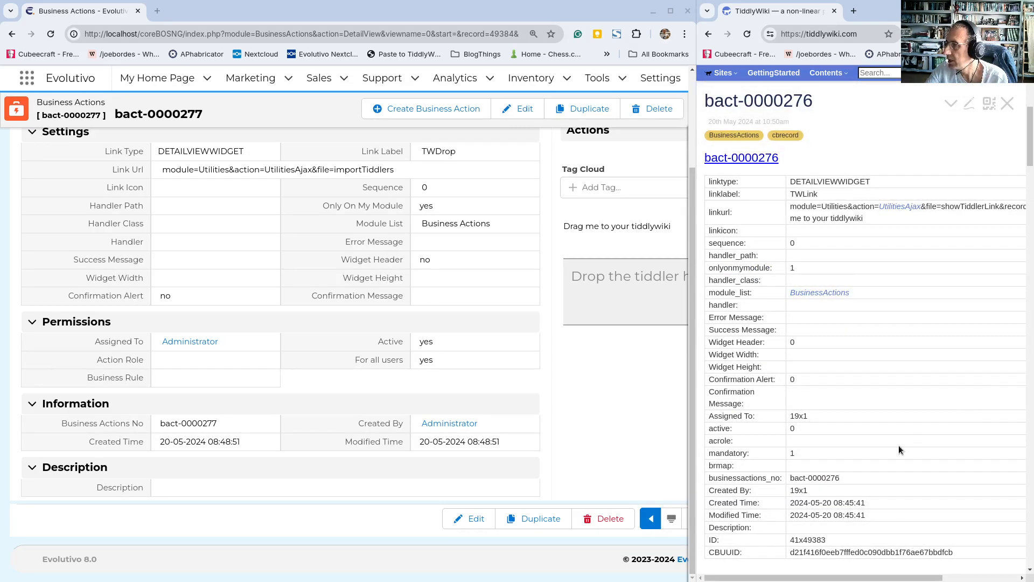
# - Transfer the bact-0000276 tiddler link from TiddlyWiki into the "Drop the tiddler here" widget in Evolutivo and dismiss the message
pyautogui.scroll(4, 849, 363)
pyautogui.scroll(2, 849, 367)
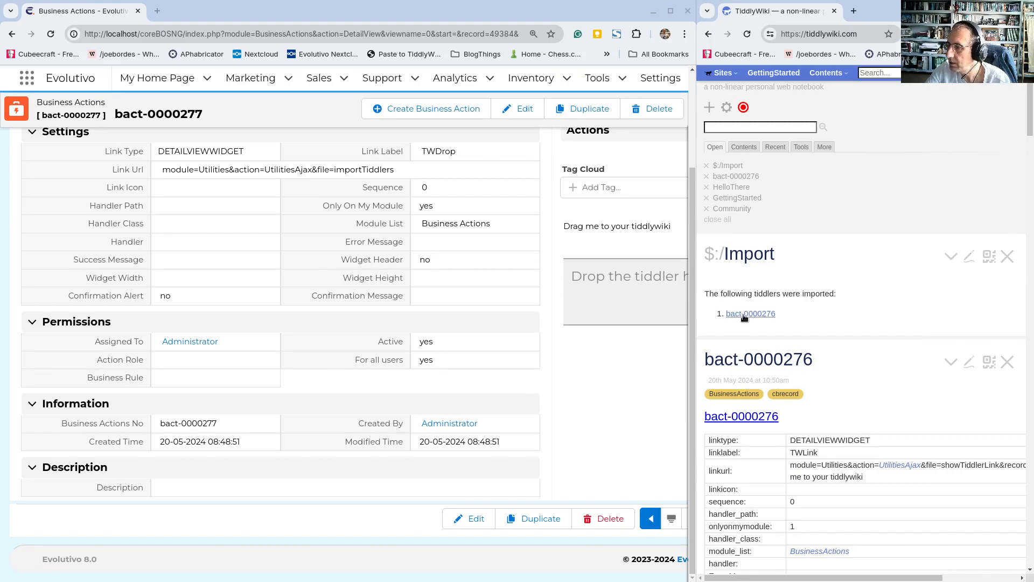
pyautogui.moveTo(745, 318); pyautogui.dragTo(600, 293)
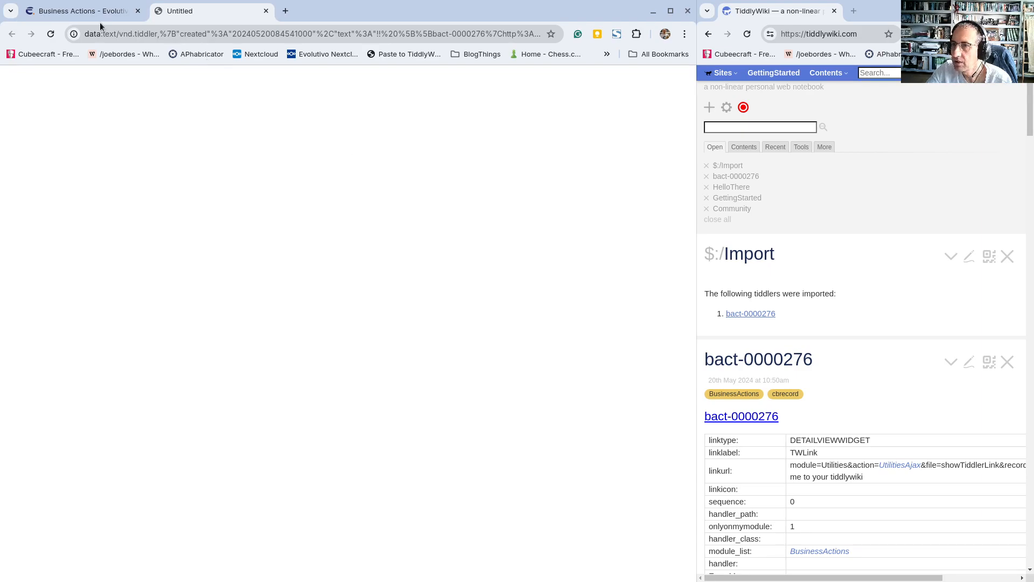
pyautogui.click(80, 11)
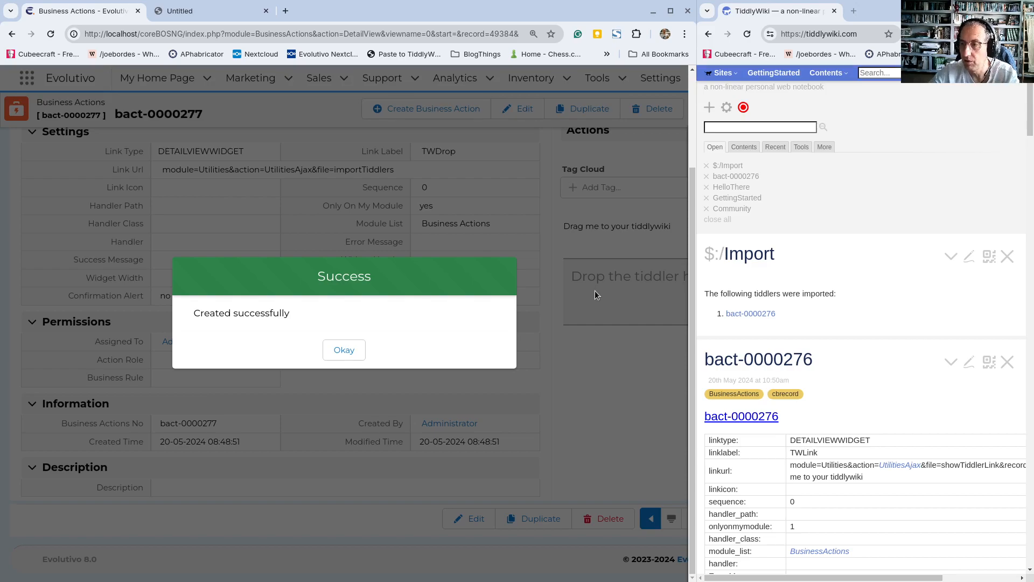
pyautogui.click(344, 350)
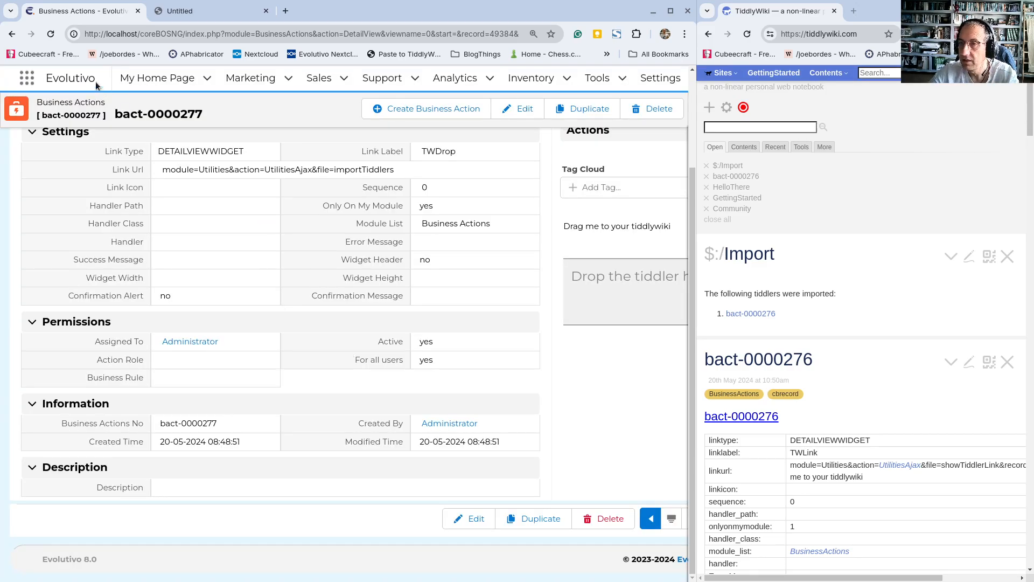
# - Reload the TWDrop record page and close the extra Untitled tab
pyautogui.click(51, 41)
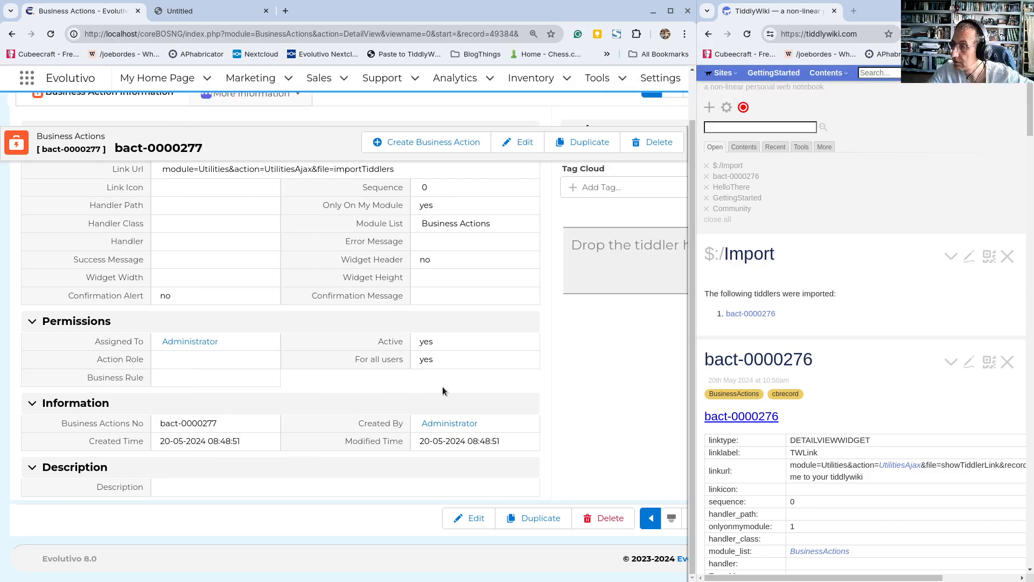
pyautogui.scroll(1, 833, 357)
pyautogui.click(246, 18)
pyautogui.click(267, 12)
# - Inspect the TWDrop record page's header in the browser developer tools, move their window aside, and close them
pyautogui.rightClick(280, 143)
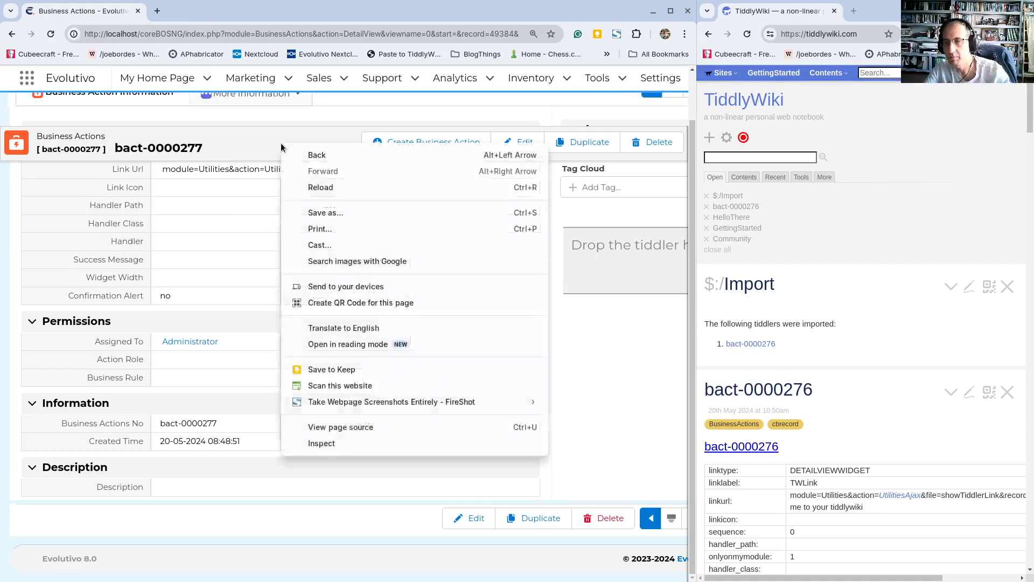
pyautogui.click(360, 439)
pyautogui.moveTo(446, 128); pyautogui.dragTo(0, 60)
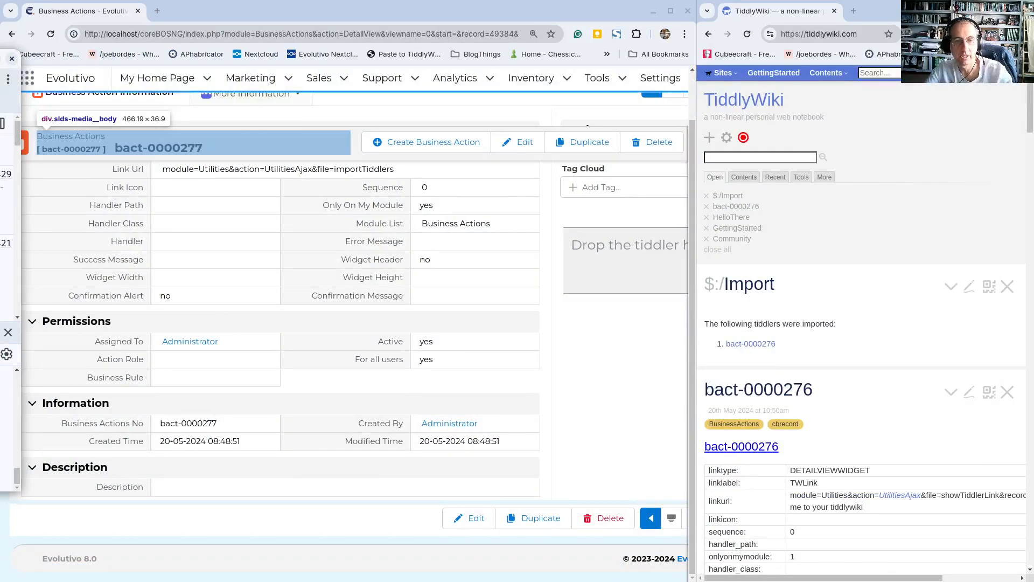
pyautogui.press('F5')
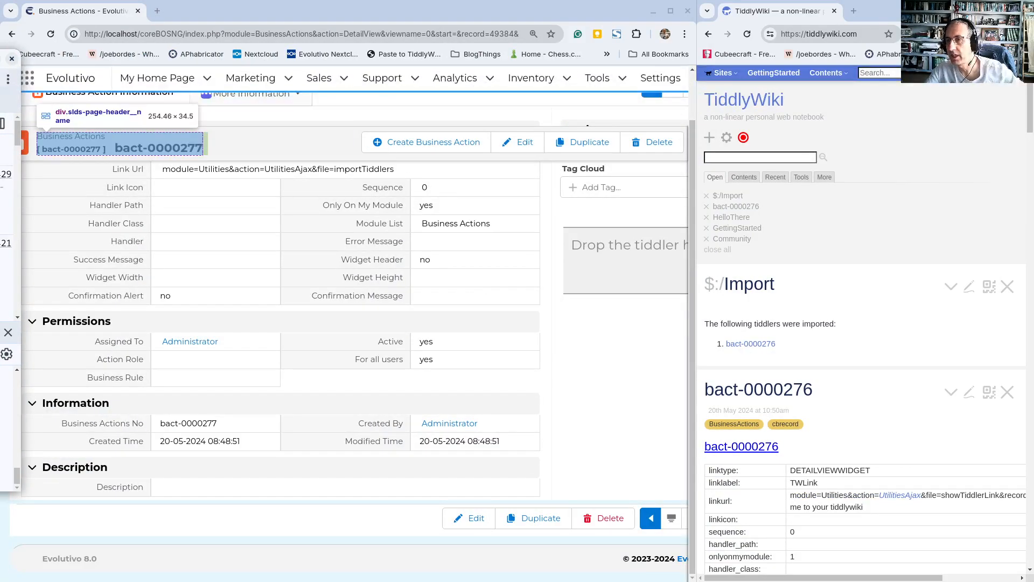
pyautogui.press('F12')
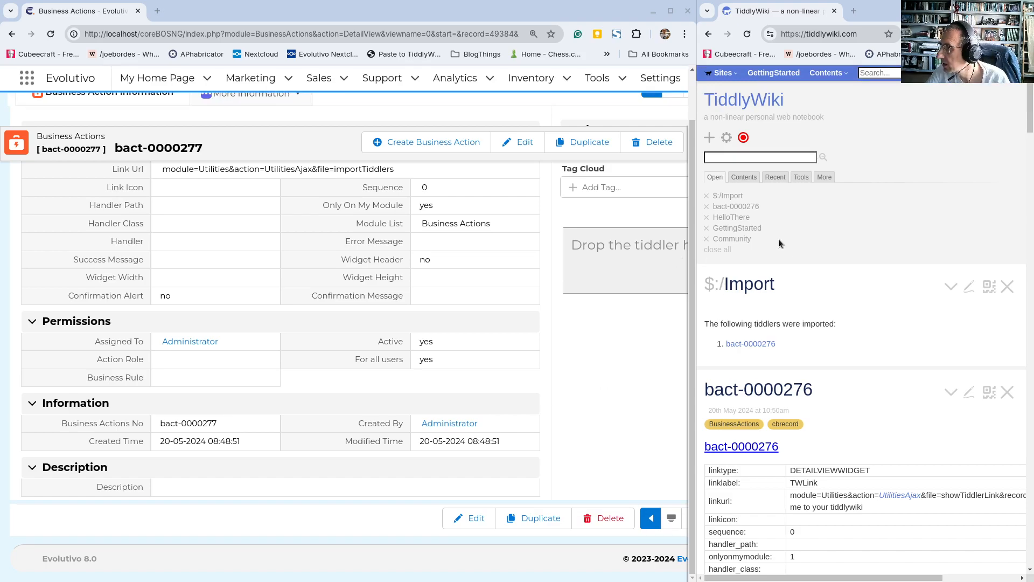
# - Transfer the imported bact-0000276 link into the "Drop the tiddler here" widget, resume the paused debugger, dismiss the message, and reload the record page
pyautogui.moveTo(750, 345); pyautogui.dragTo(612, 261)
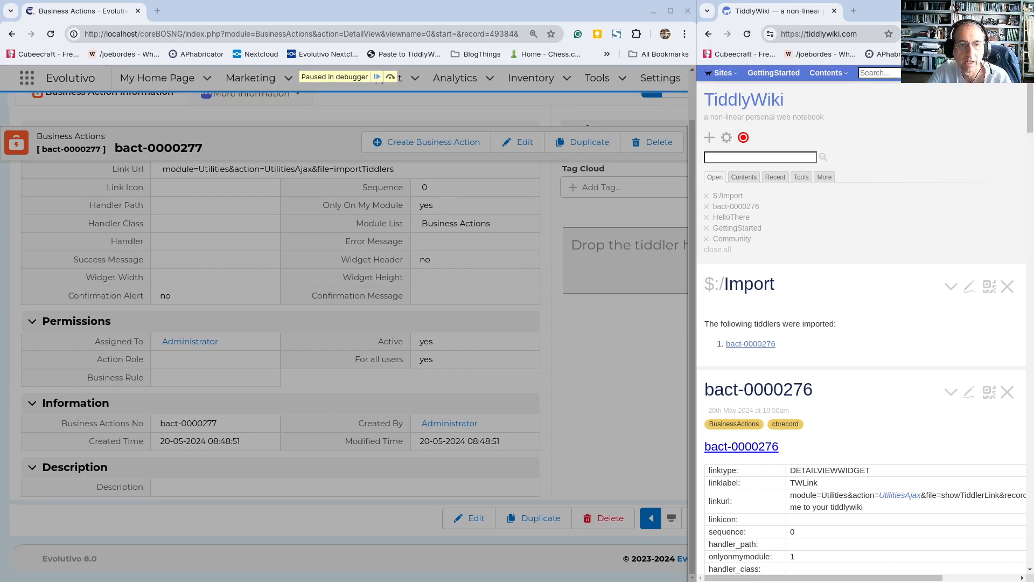
pyautogui.press('F8')
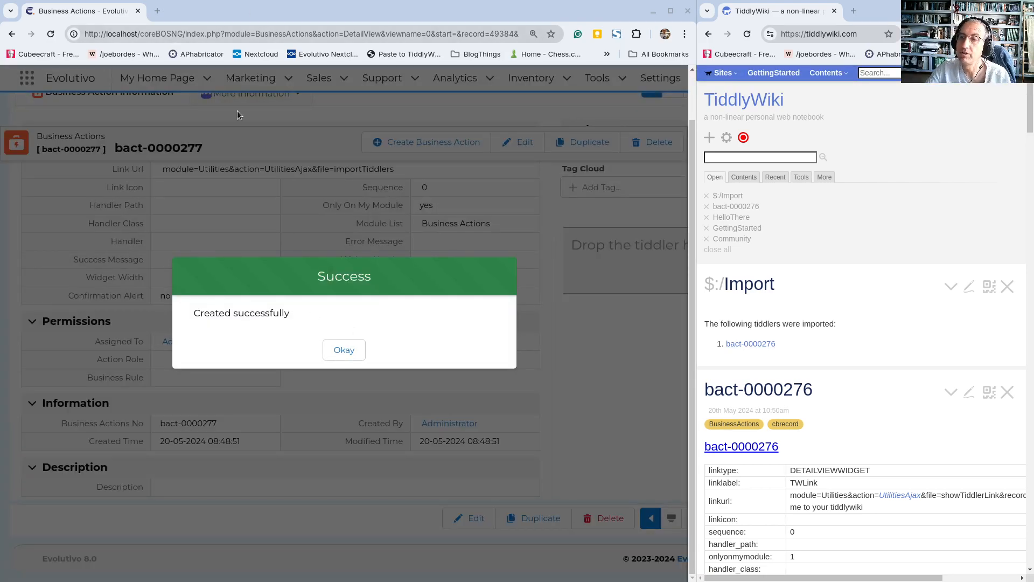
pyautogui.click(344, 350)
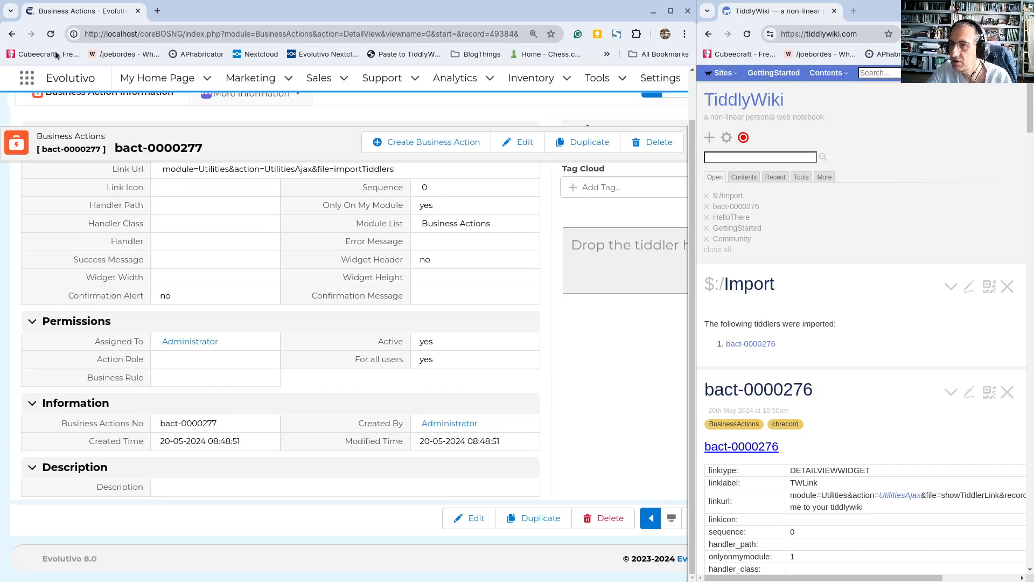
pyautogui.click(50, 35)
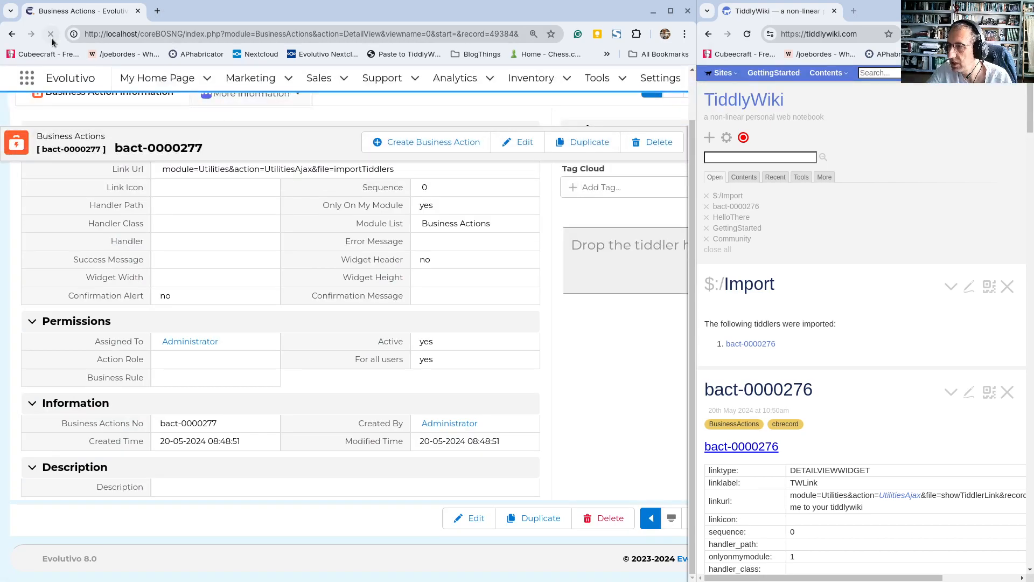
# - Open the bact-0000276 tiddler for editing in TiddlyWiki, examine its field values including active, and discard the draft
pyautogui.scroll(-2, 927, 290)
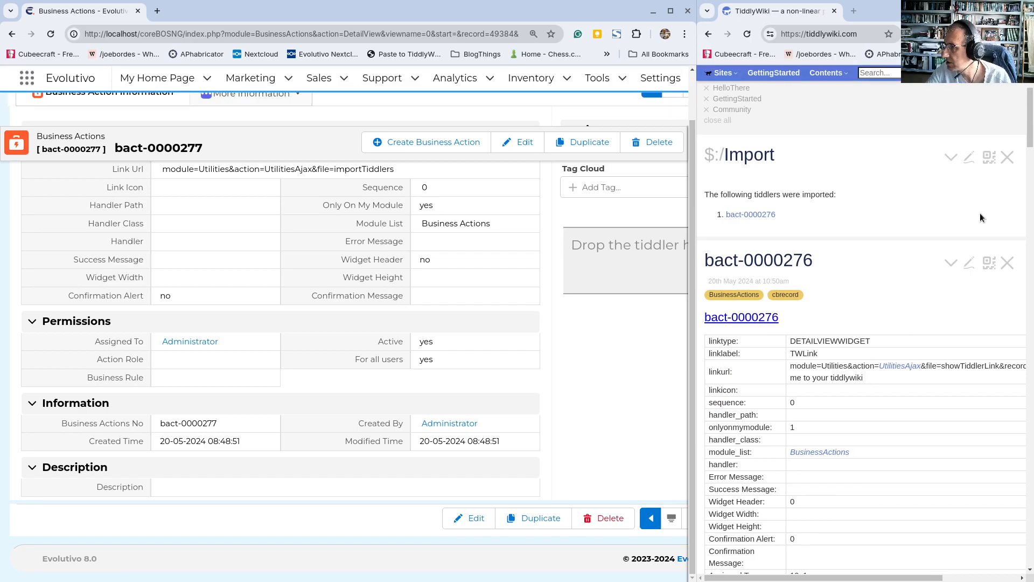
pyautogui.click(970, 266)
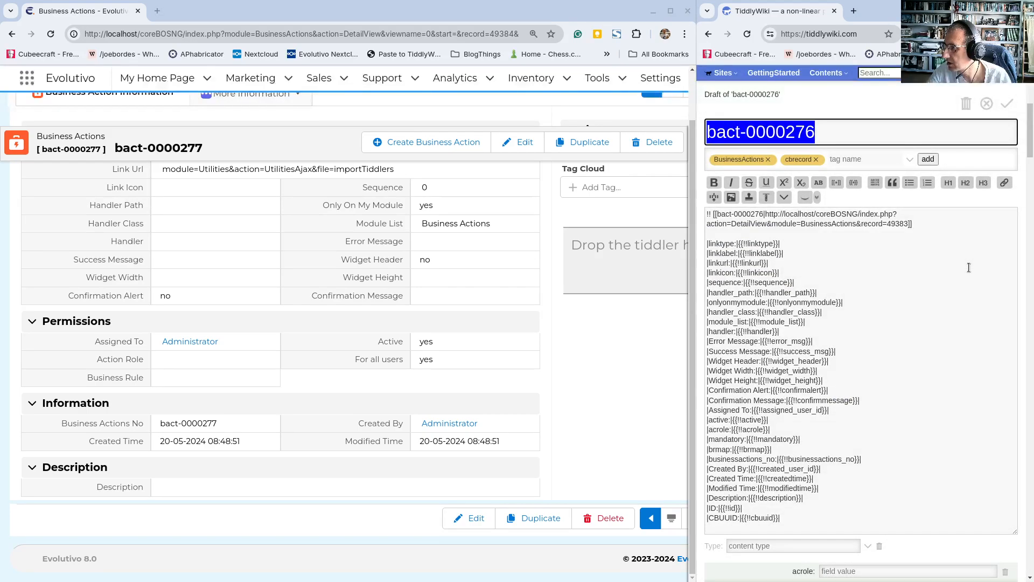
pyautogui.scroll(-3, 824, 286)
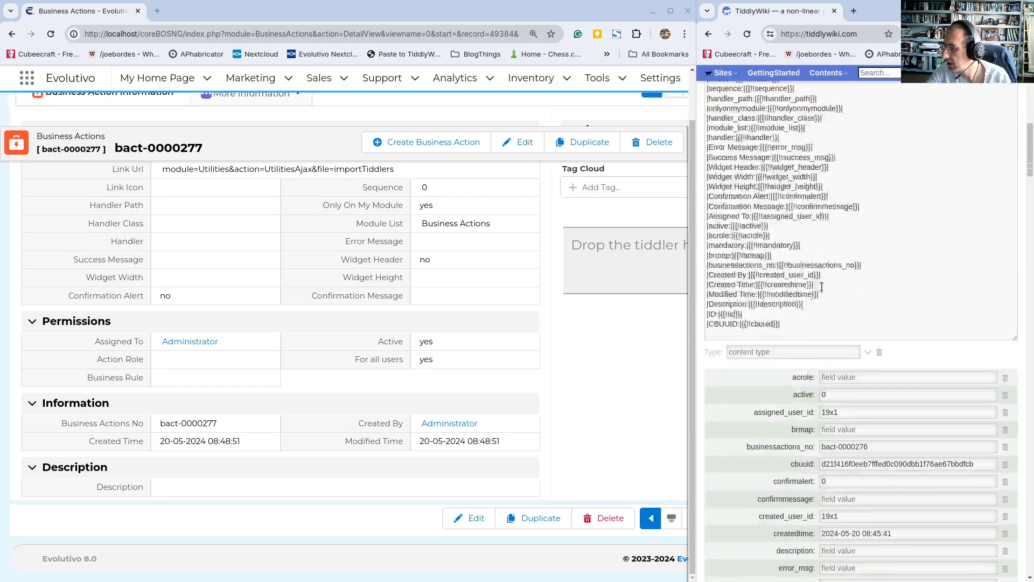
pyautogui.scroll(-10, 822, 287)
pyautogui.scroll(6, 822, 287)
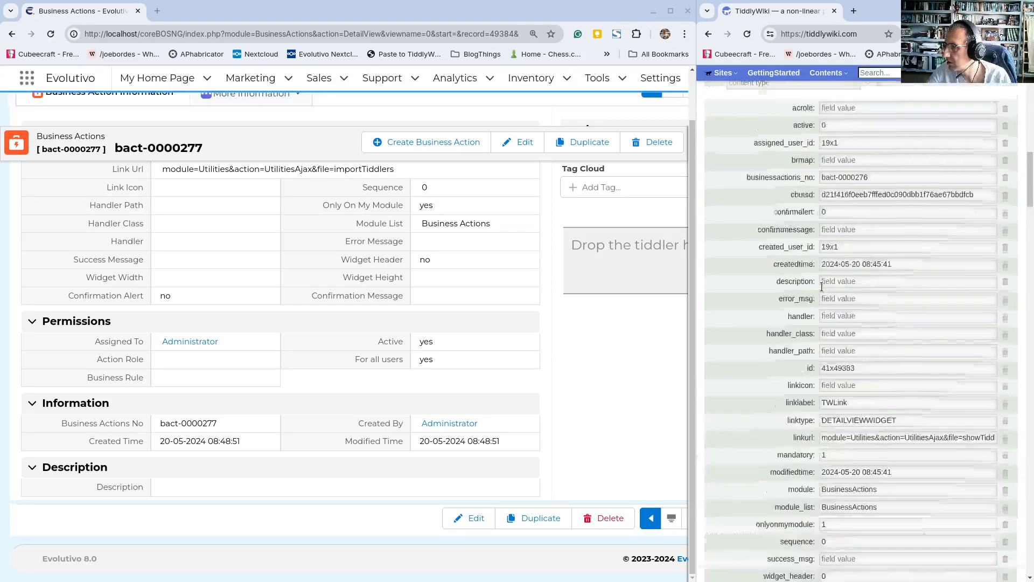
pyautogui.scroll(-3, 822, 286)
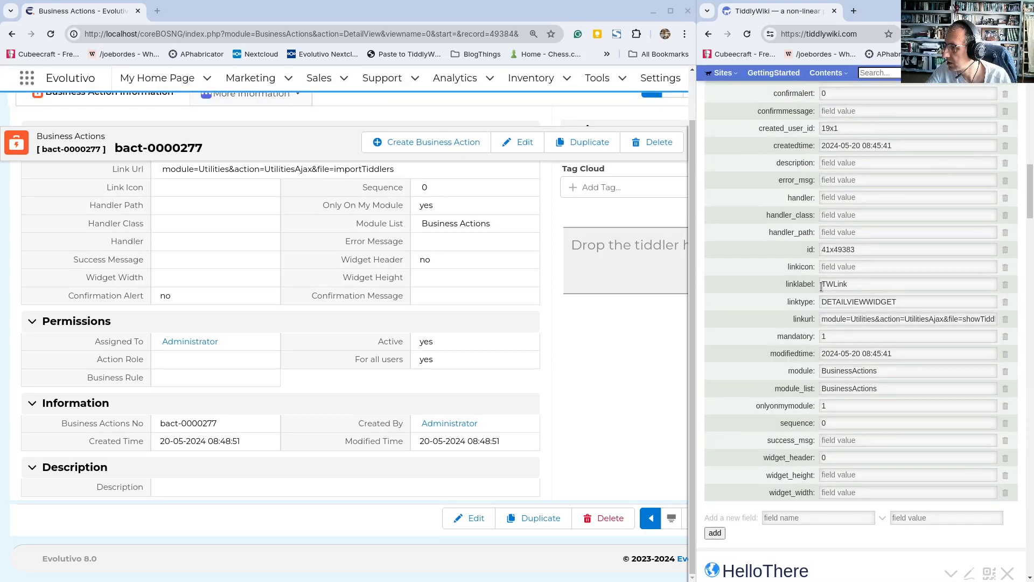
pyautogui.scroll(6, 822, 287)
pyautogui.scroll(-5, 822, 288)
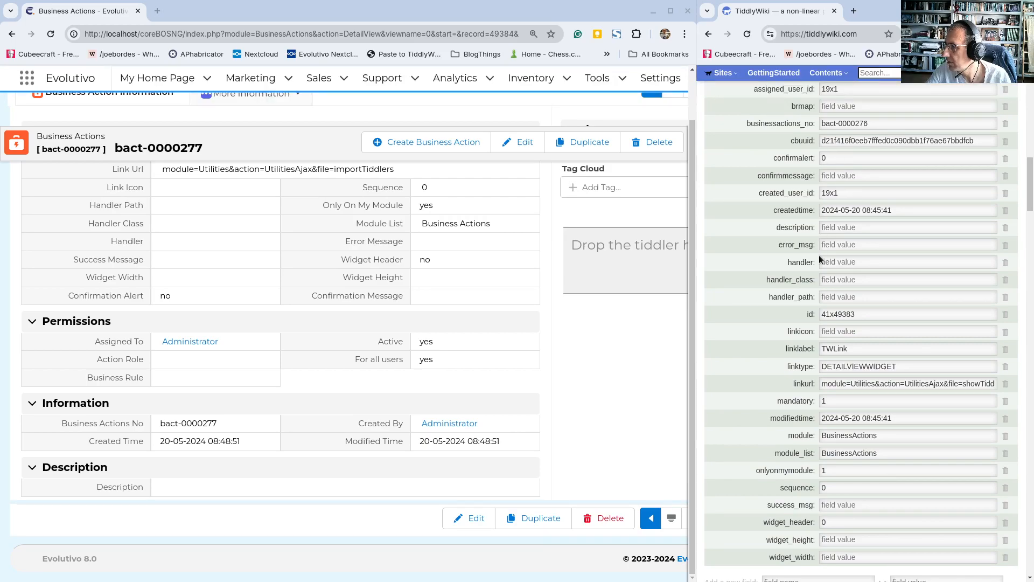
pyautogui.scroll(6, 873, 309)
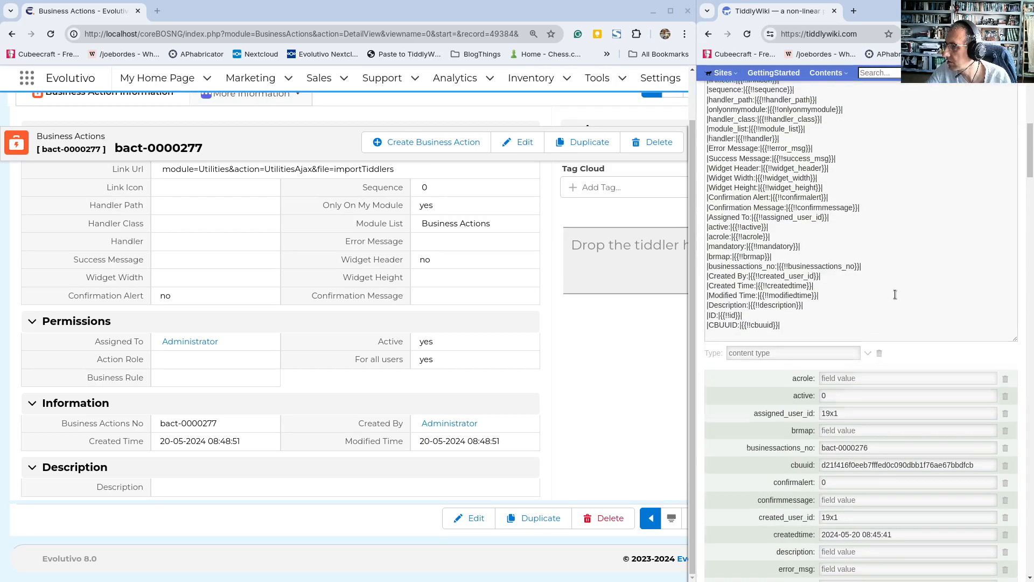
pyautogui.scroll(7, 916, 280)
pyautogui.click(987, 294)
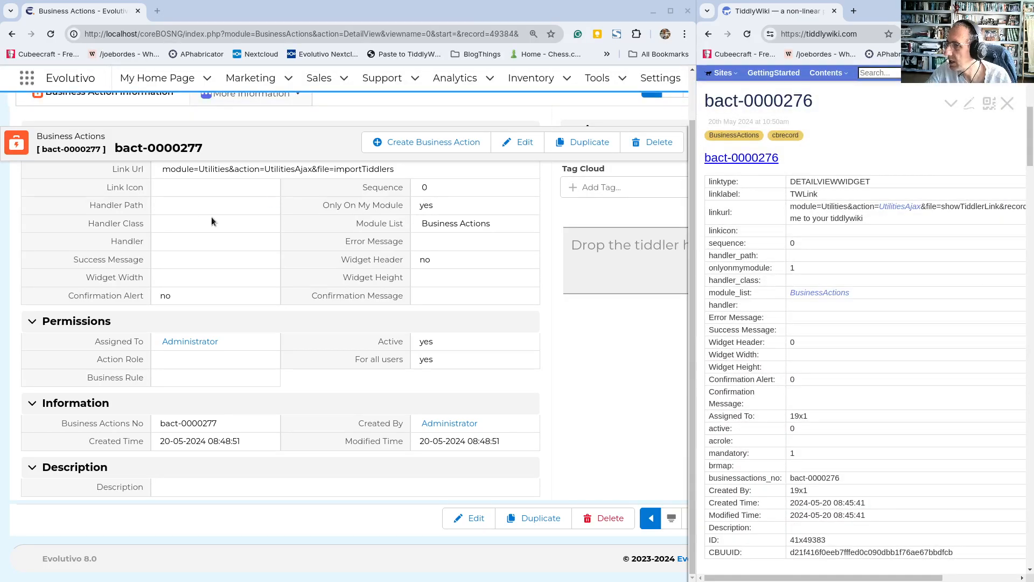
# - Return to the Business Actions list in Evolutivo, open the TWLink record bact-0000276, and check its Active field
pyautogui.click(17, 145)
pyautogui.scroll(-5, 381, 315)
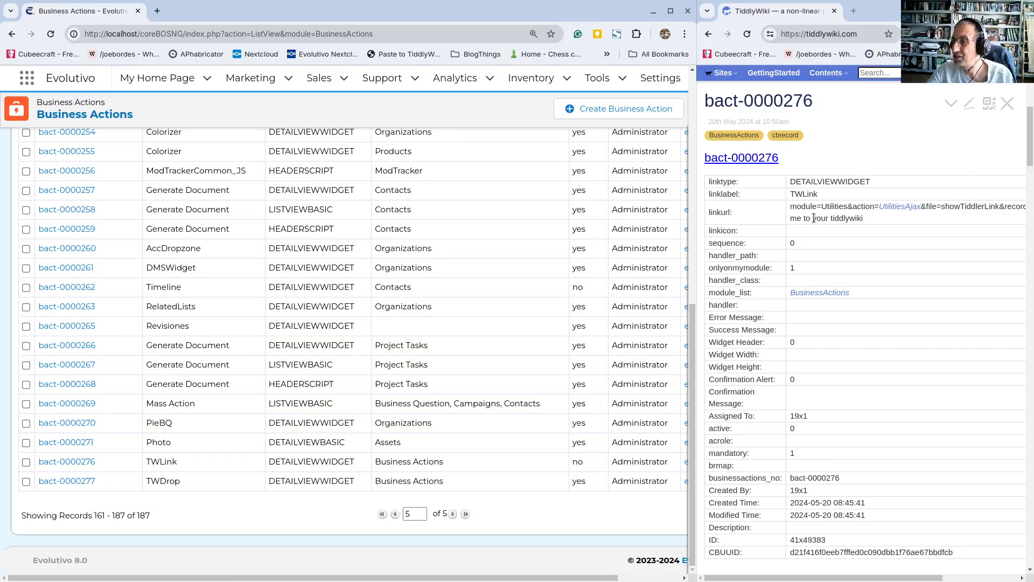
pyautogui.click(78, 478)
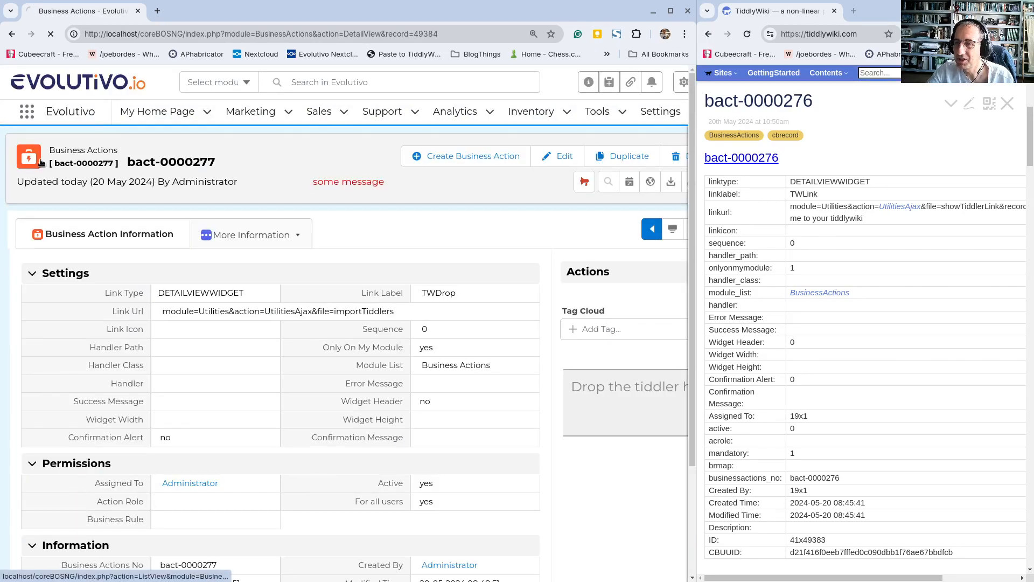
pyautogui.click(76, 150)
pyautogui.scroll(-4, 121, 409)
pyautogui.scroll(-5, 120, 409)
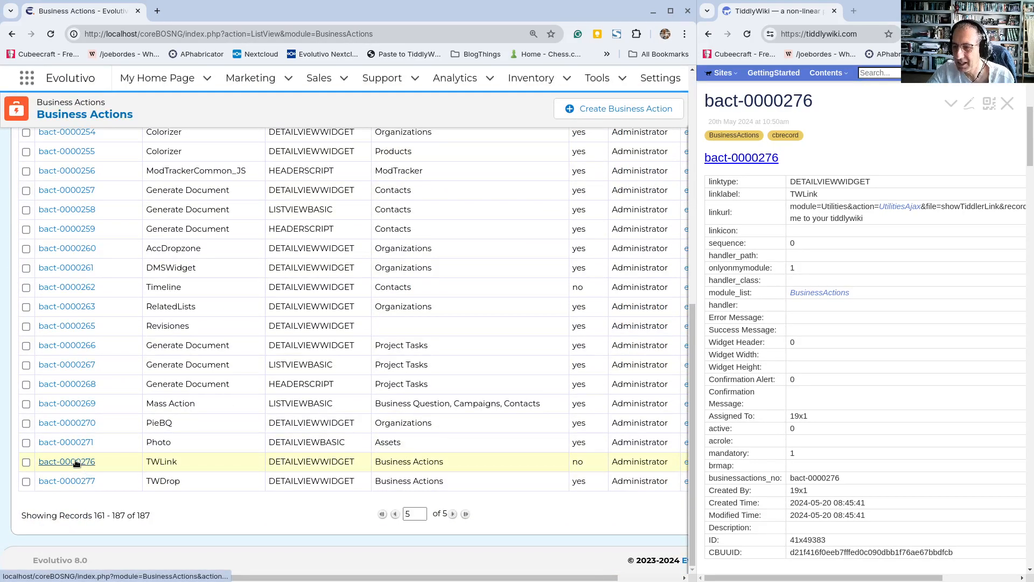
pyautogui.click(74, 459)
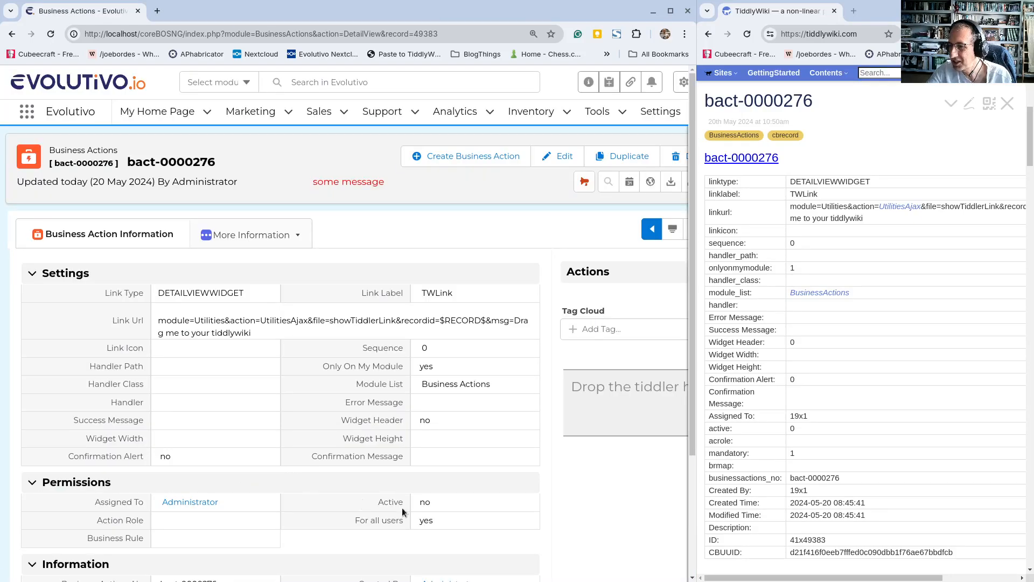
pyautogui.moveTo(374, 502); pyautogui.dragTo(438, 500)
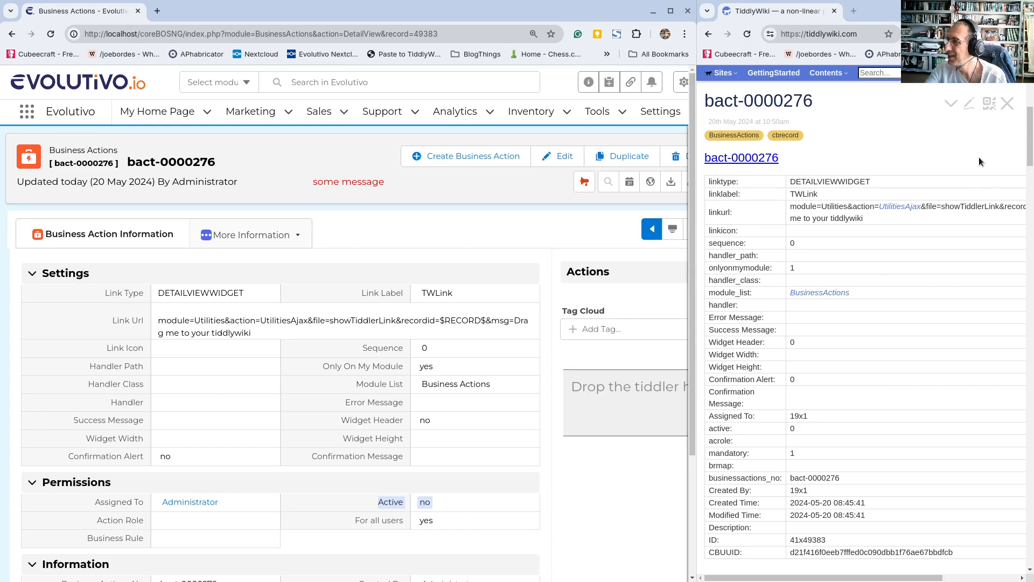
# - Set the active field to 1 in the bact-0000276 tiddler and save the tiddler
pyautogui.click(969, 107)
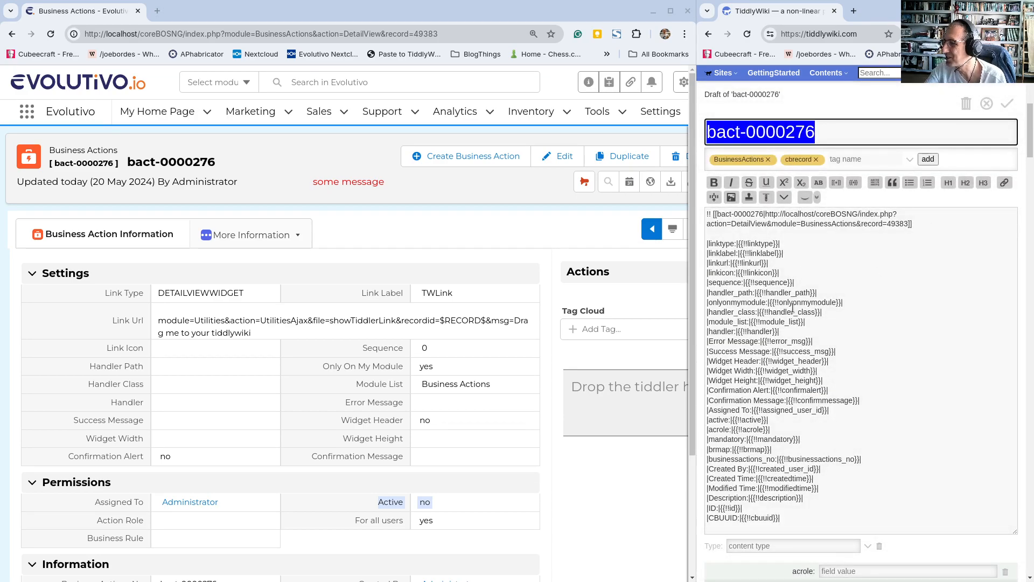
pyautogui.scroll(-3, 837, 293)
pyautogui.click(836, 458)
pyautogui.doubleClick(836, 458)
pyautogui.write('1')
pyautogui.scroll(6, 1026, 339)
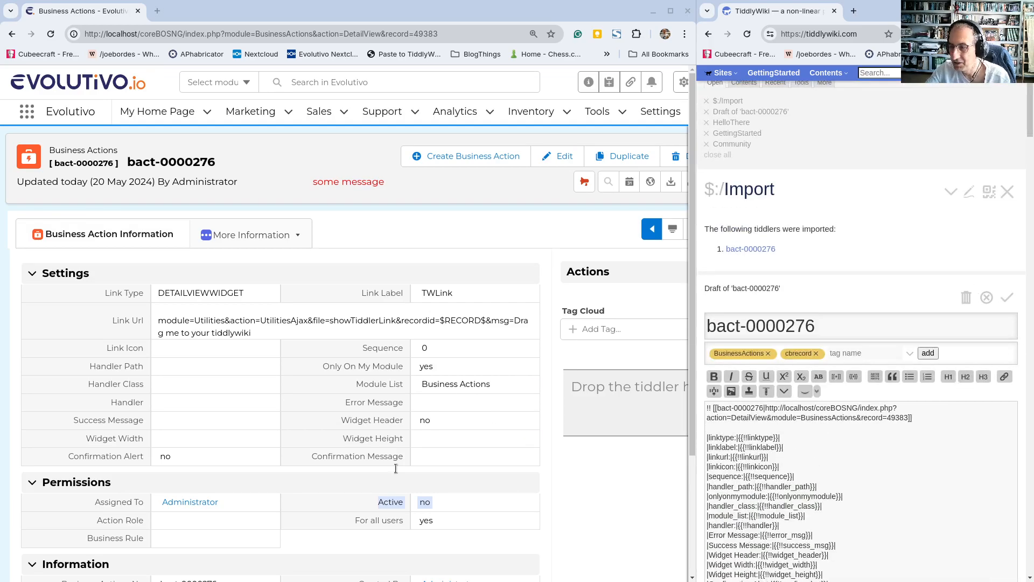
pyautogui.click(1007, 297)
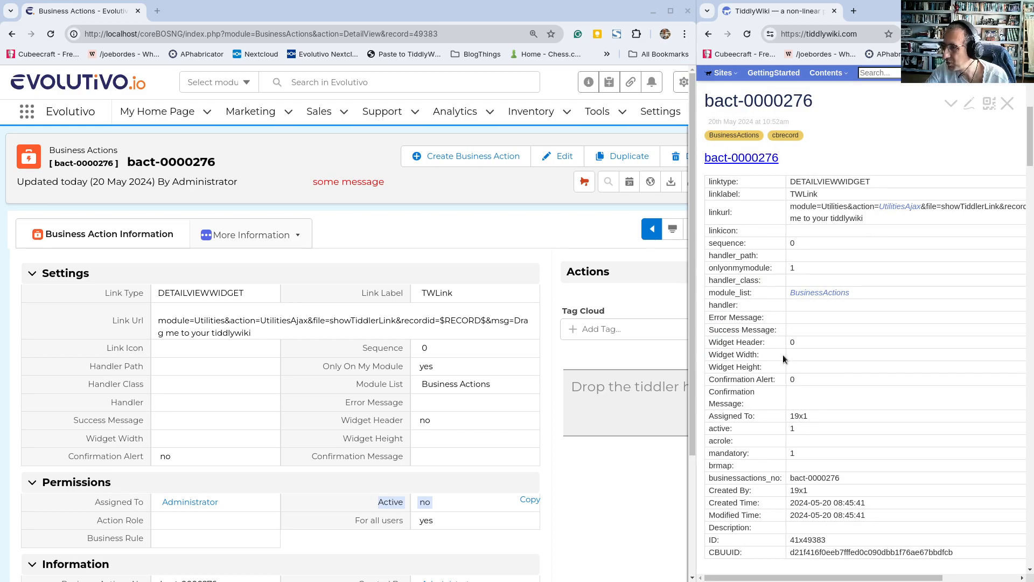
# - Transfer the bact-0000276 link into the TWLink record's drop widget, dismiss the message, reload the page, and check the record's Active field
pyautogui.scroll(2, 780, 212)
pyautogui.scroll(3, 780, 212)
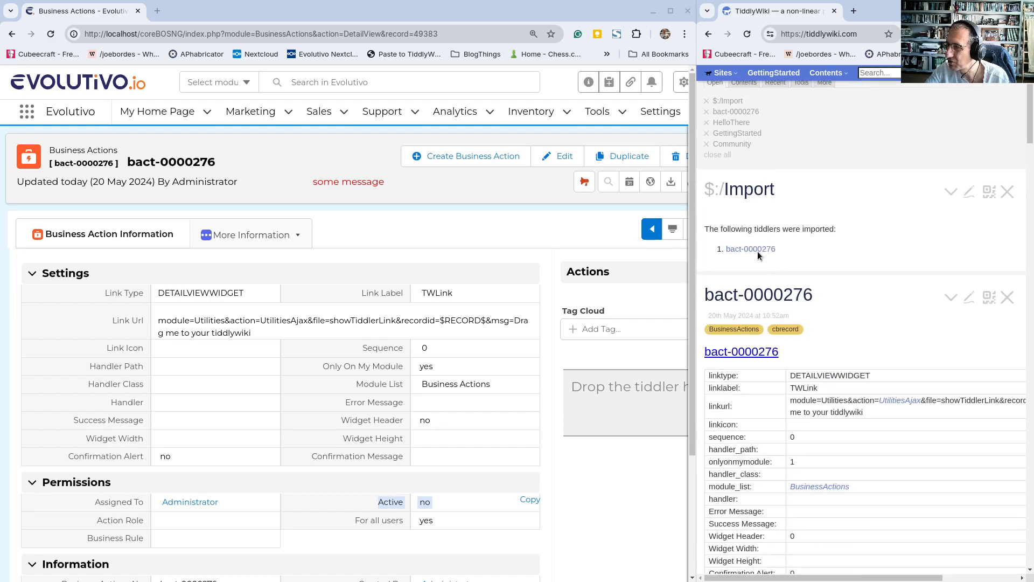
pyautogui.moveTo(750, 249); pyautogui.dragTo(631, 393)
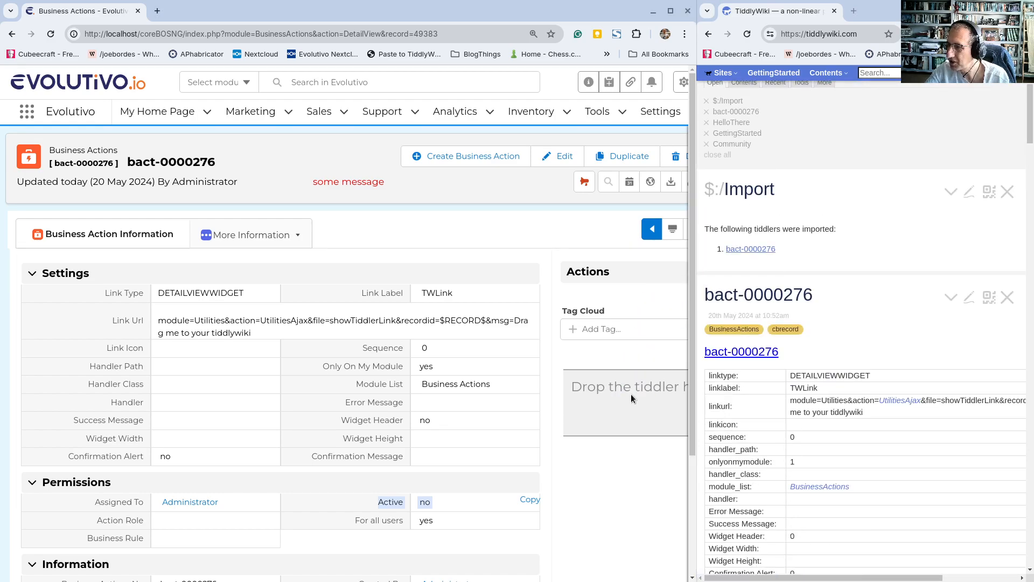
pyautogui.click(345, 350)
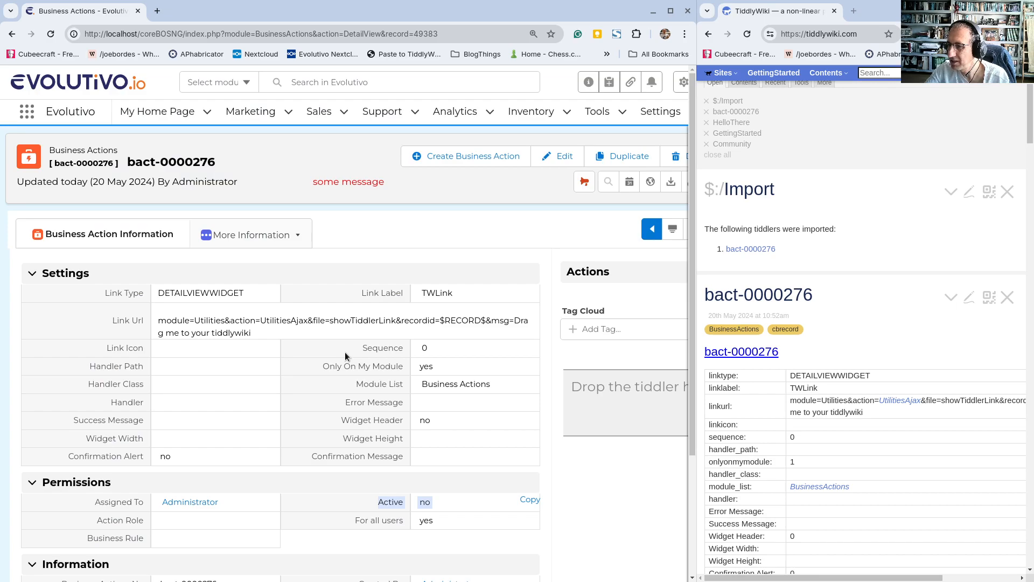
pyautogui.click(44, 36)
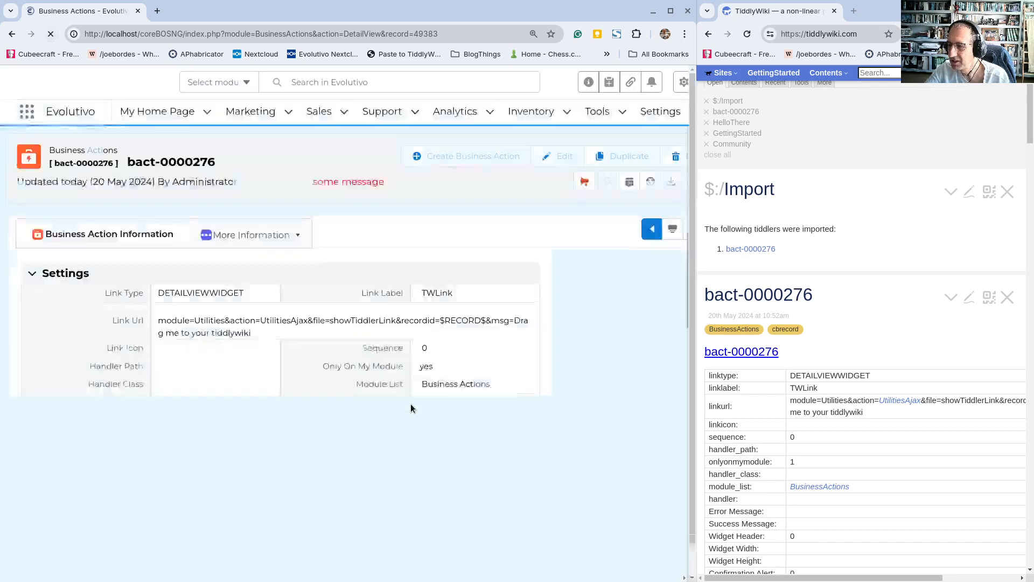
pyautogui.scroll(-3, 415, 447)
pyautogui.scroll(3, 574, 390)
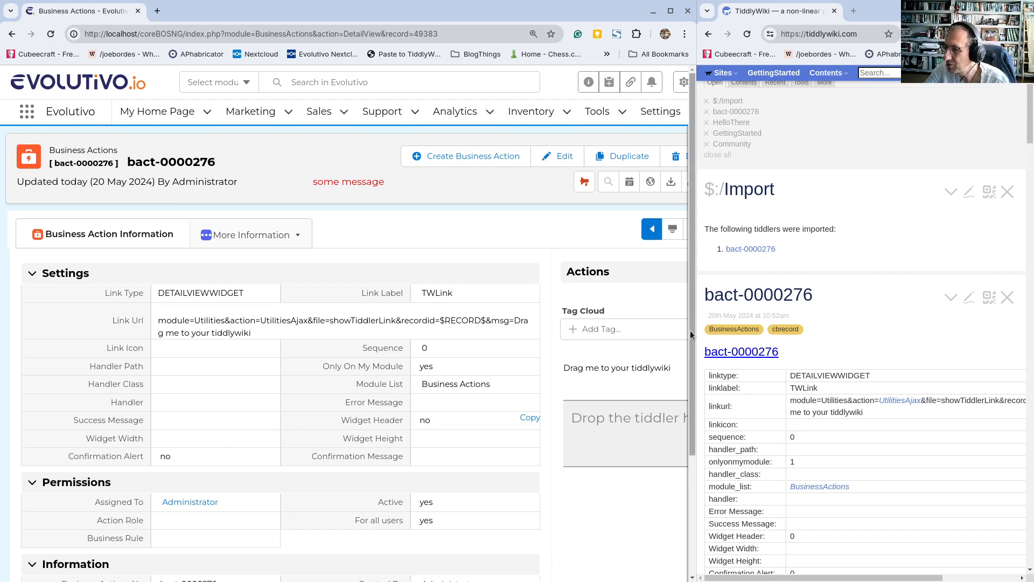
# - Widen the TiddlyWiki window and highlight the ID and CBUUID rows in the bact-0000276 tiddler's table
pyautogui.moveTo(696, 328); pyautogui.dragTo(346, 316)
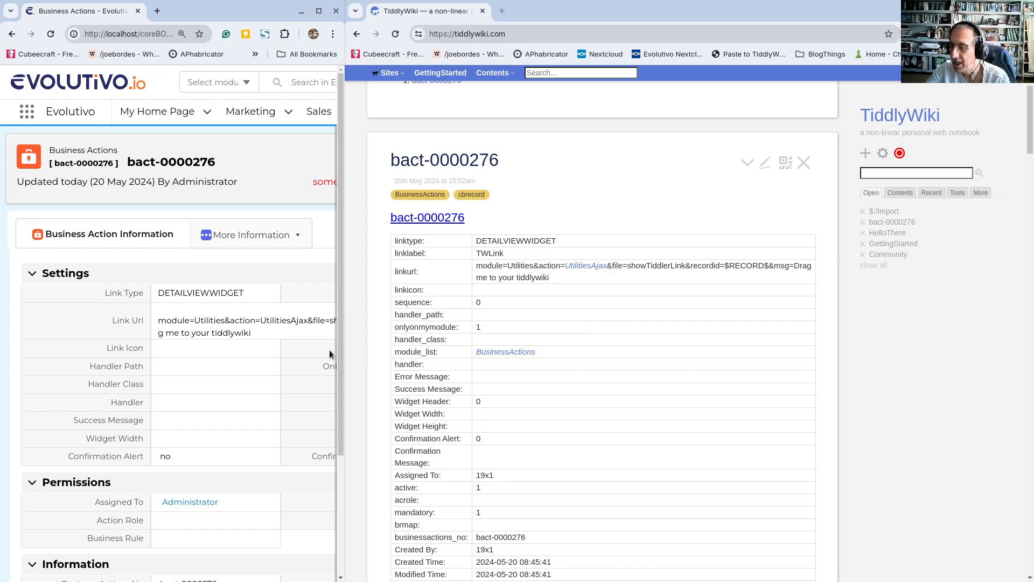
pyautogui.scroll(-3, 463, 370)
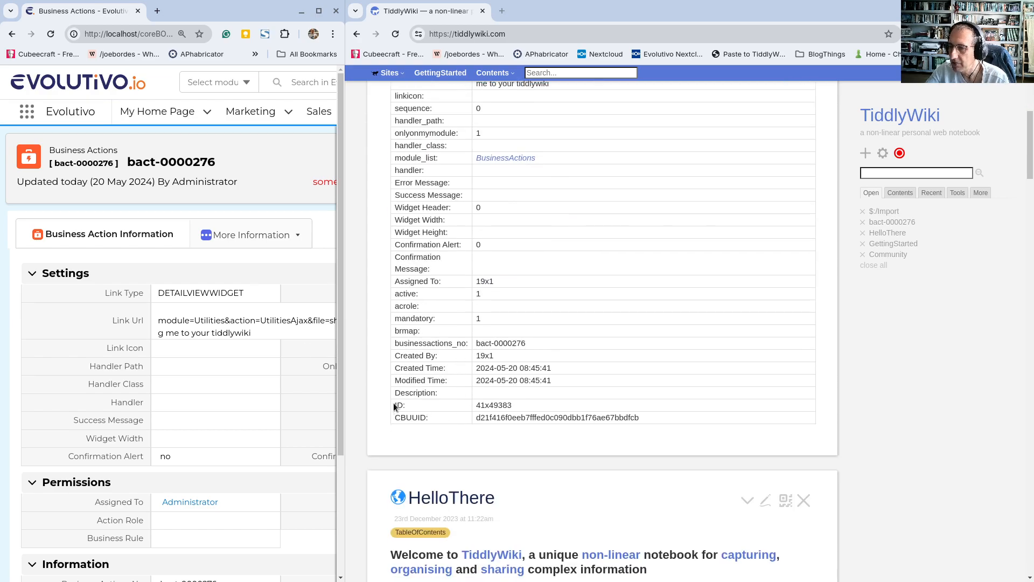
pyautogui.moveTo(415, 406); pyautogui.dragTo(651, 429)
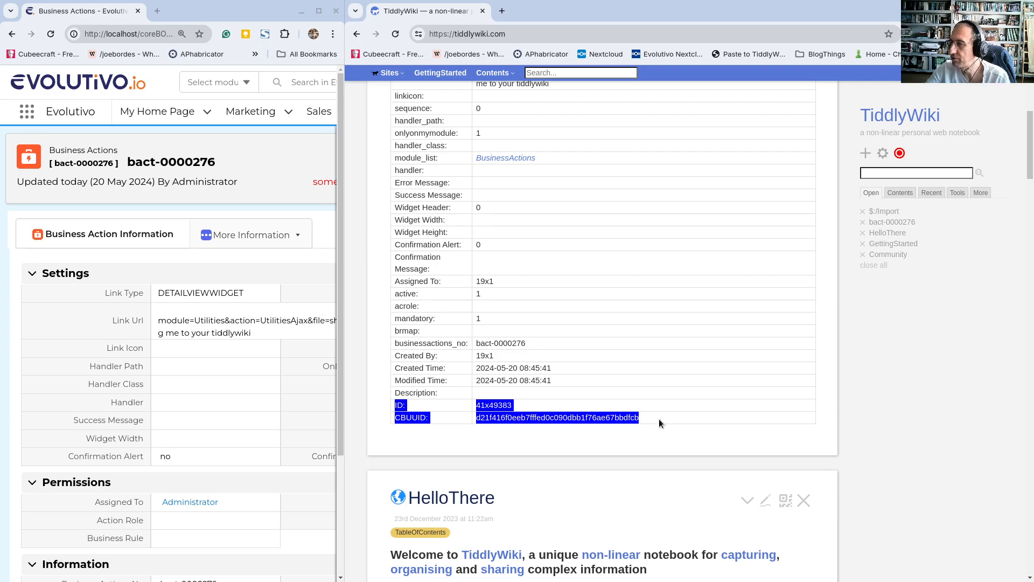
pyautogui.scroll(5, 687, 393)
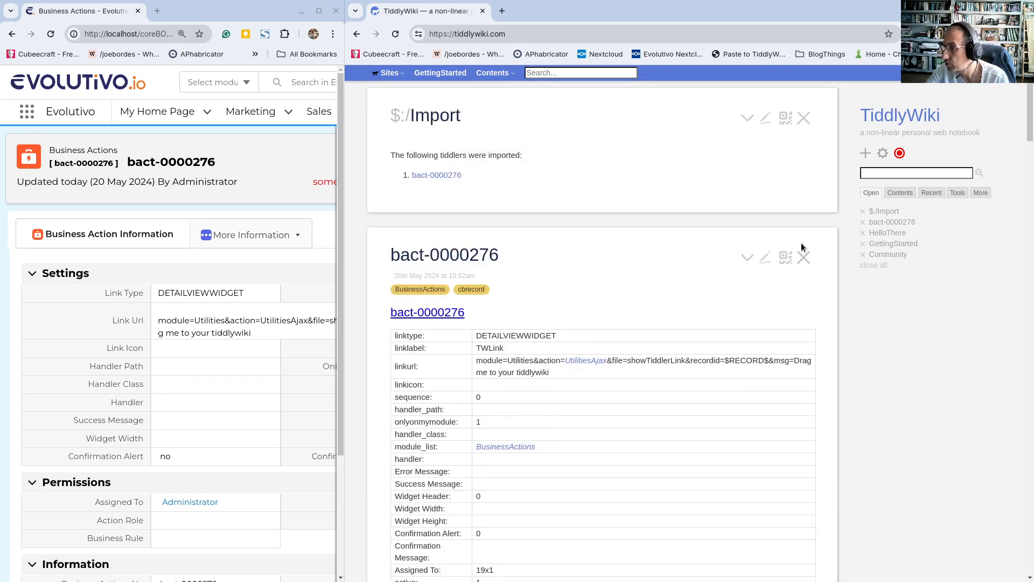
# - Open the bact-0000276 tiddler for editing and clear its cbuuid field
pyautogui.click(764, 258)
pyautogui.scroll(-5, 619, 367)
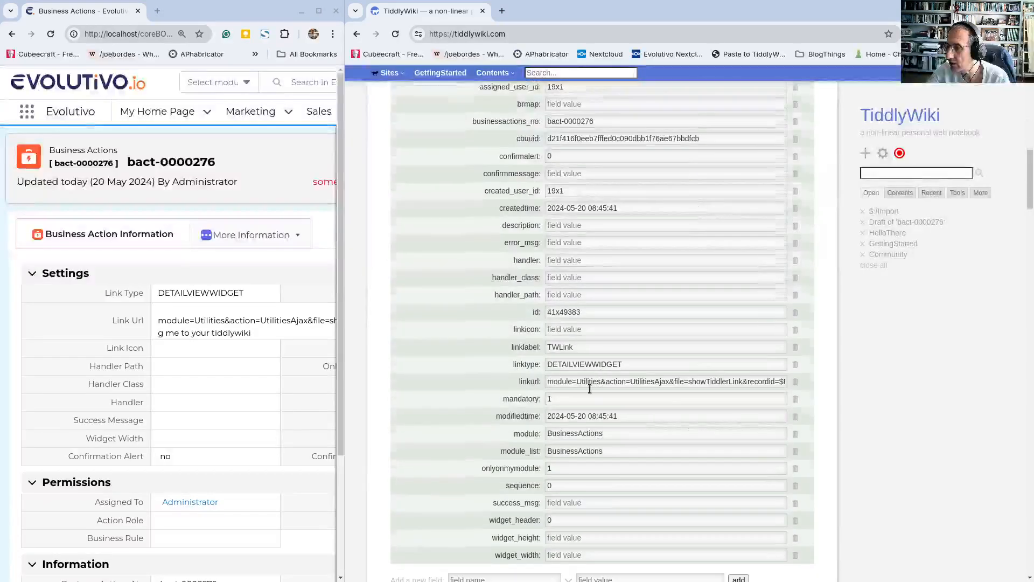
pyautogui.scroll(-2, 588, 390)
pyautogui.scroll(1, 576, 372)
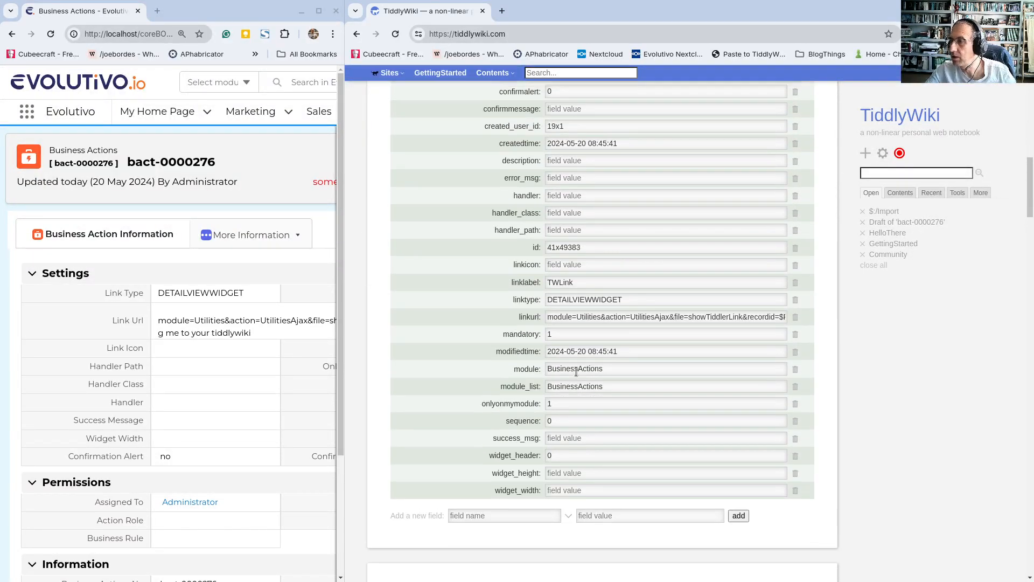
pyautogui.scroll(3, 576, 372)
pyautogui.click(712, 266)
pyautogui.hotkey('ctrl', 'a')
pyautogui.press('BackSpace')
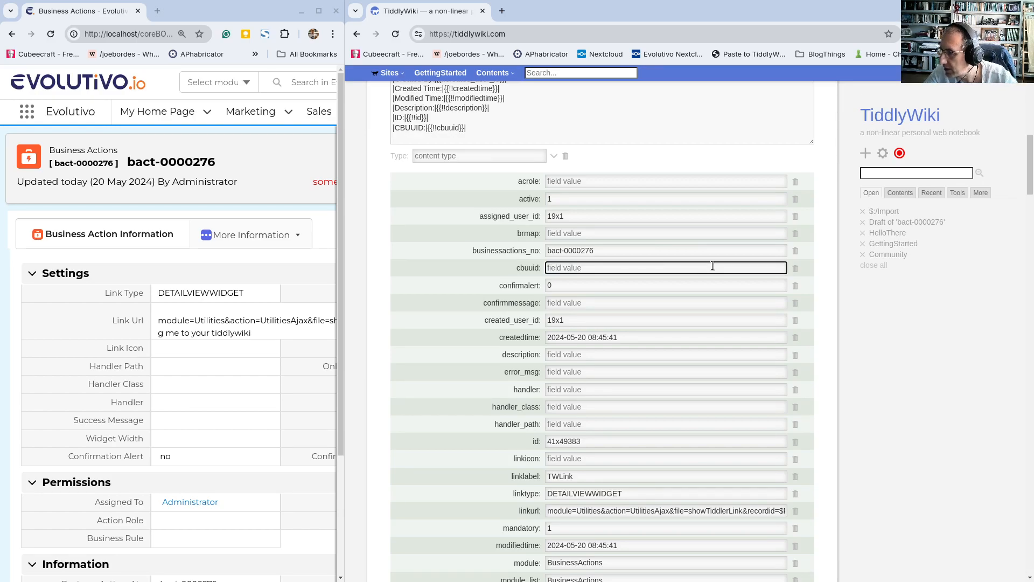
# - Clear the id field in the bact-0000276 draft and save the tiddler
pyautogui.scroll(-1, 593, 356)
pyautogui.click(594, 378)
pyautogui.hotkey('ctrl', 'a')
pyautogui.press('BackSpace')
pyautogui.scroll(-5, 568, 393)
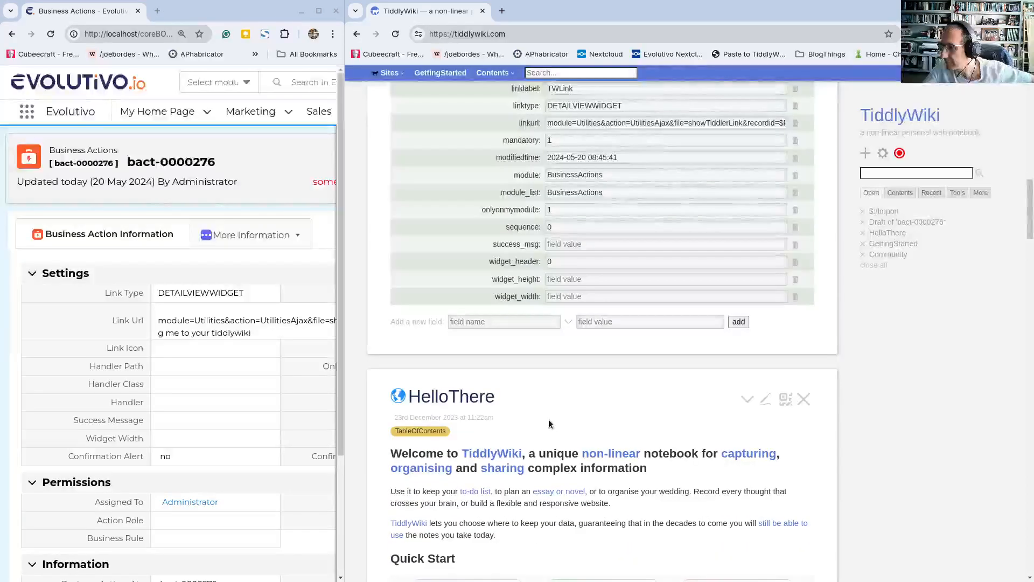
pyautogui.scroll(15, 612, 346)
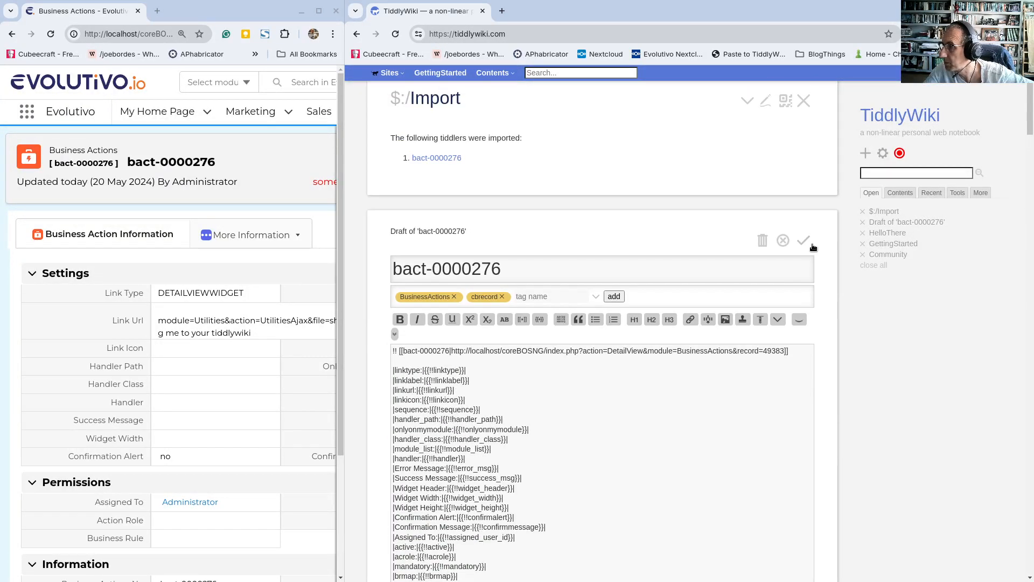
pyautogui.click(807, 243)
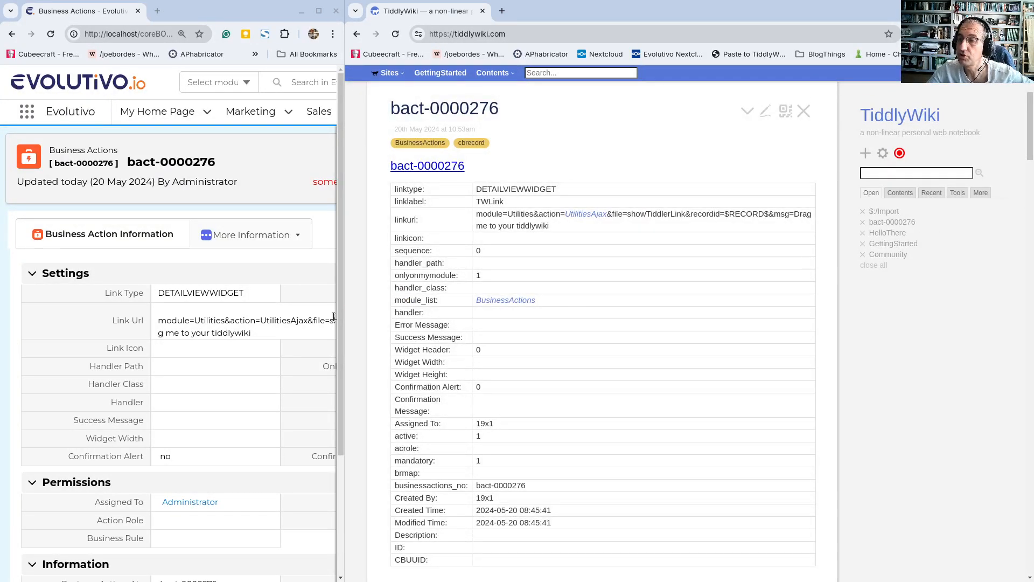
# - Widen the Evolutivo window, drop the bact-0000276 tiddler's link on the record's drop widget, and dismiss the message
pyautogui.moveTo(347, 317); pyautogui.dragTo(755, 329)
pyautogui.moveTo(810, 197); pyautogui.dragTo(670, 423)
pyautogui.click(393, 351)
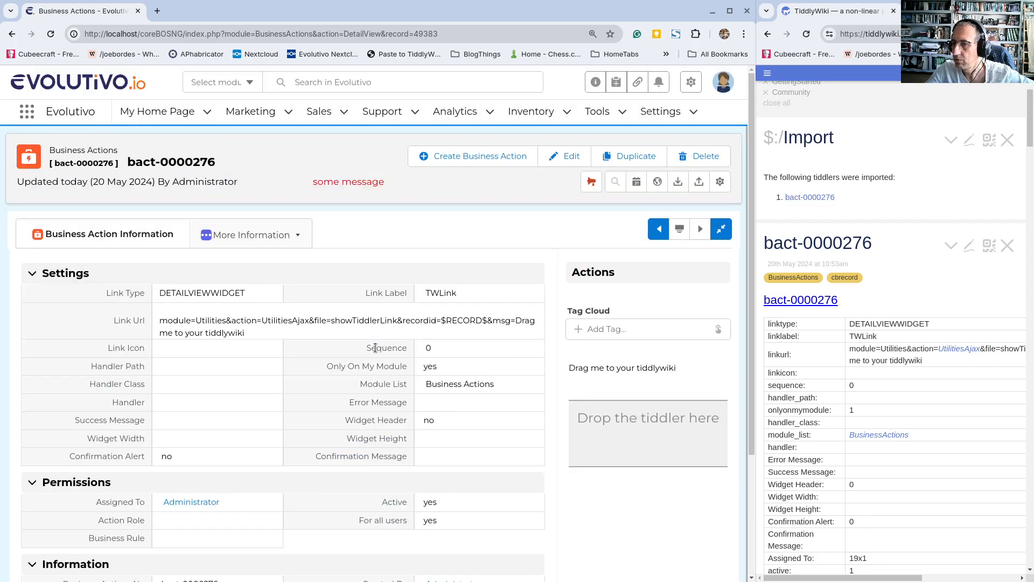
# - Show the Business Actions list and highlight the row of the last TWLink record, bact-0000278
pyautogui.click(30, 161)
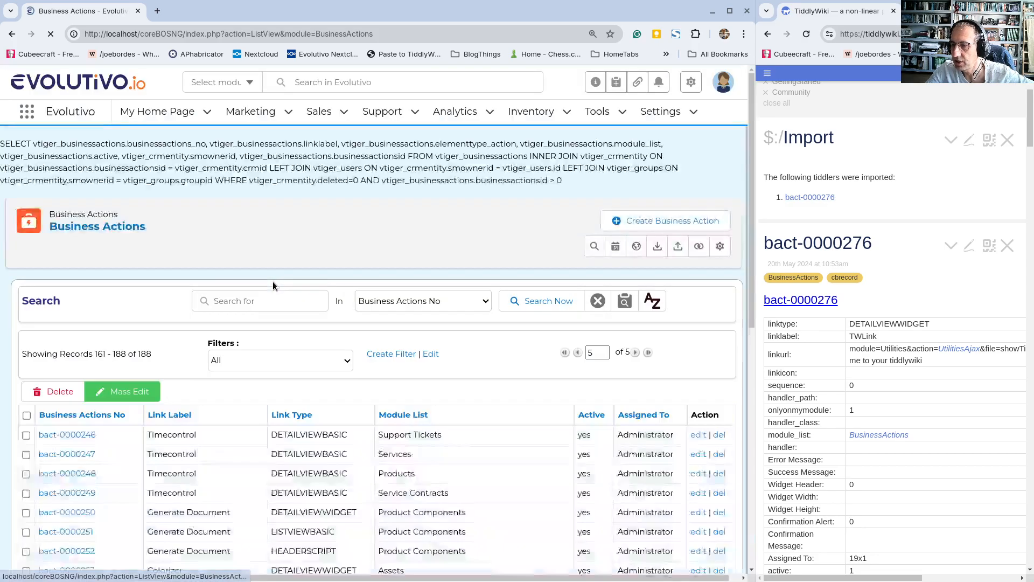
pyautogui.scroll(-6, 273, 290)
pyautogui.scroll(-2, 274, 293)
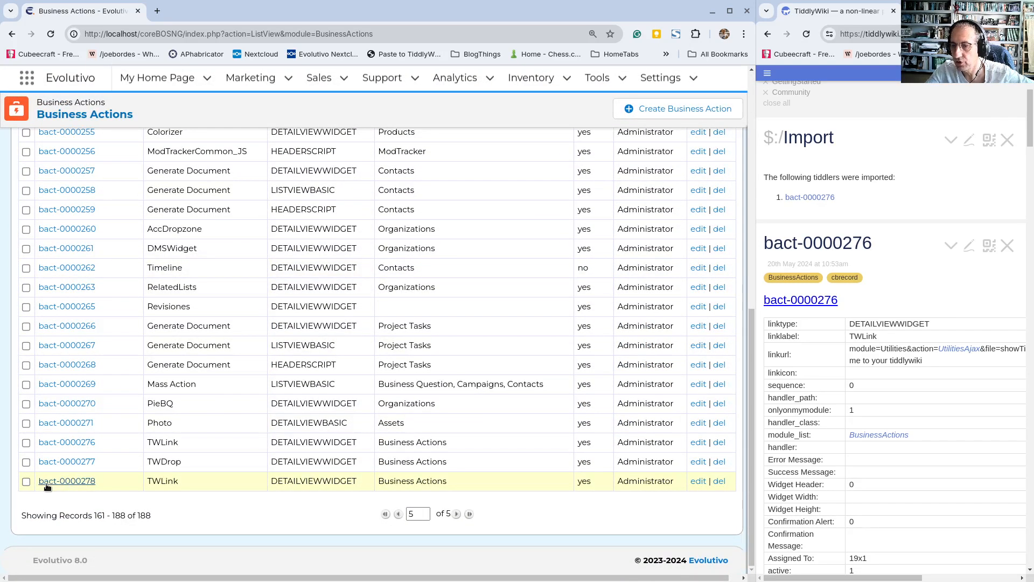
pyautogui.moveTo(453, 481); pyautogui.dragTo(63, 487)
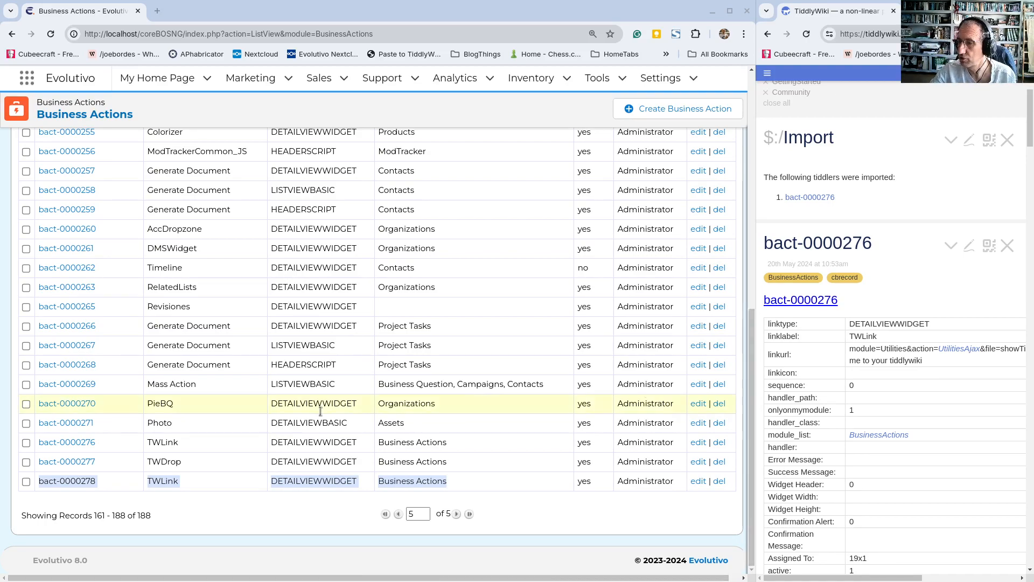
# - Delete the bact-0000278 TWLink record from the Business Actions list and confirm the deletion
pyautogui.click(25, 482)
pyautogui.scroll(10, 42, 247)
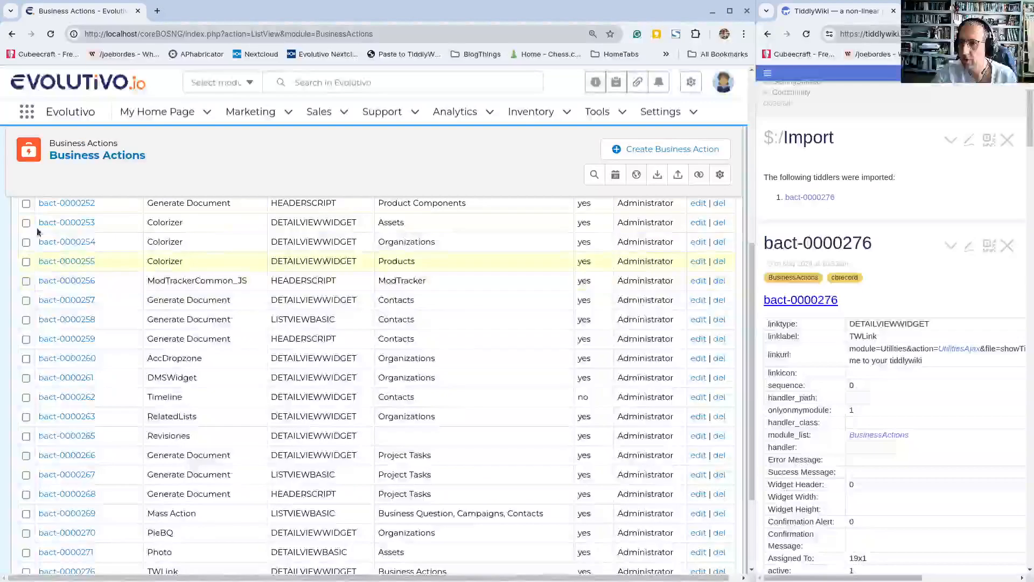
pyautogui.click(54, 377)
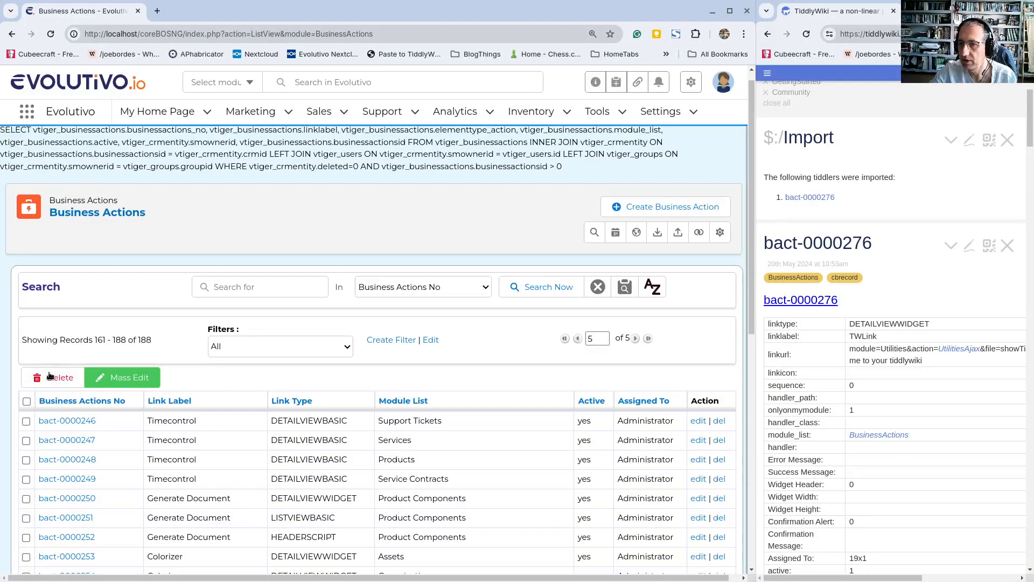
pyautogui.click(474, 120)
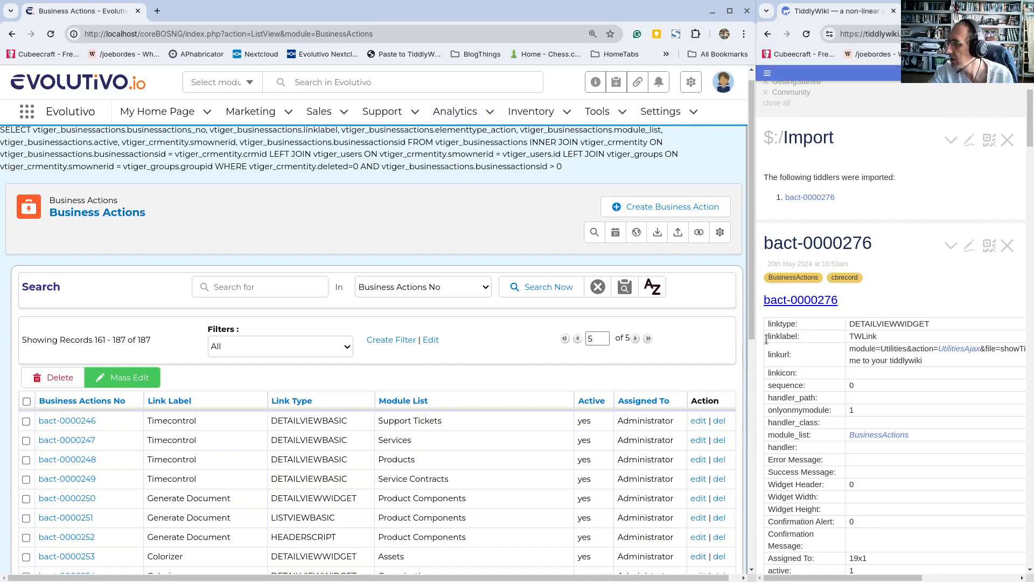
# - Widen the TiddlyWiki window, review the bact-0000276 tiddler's fields, and view its linked record before returning to the wiki
pyautogui.moveTo(756, 340); pyautogui.dragTo(313, 343)
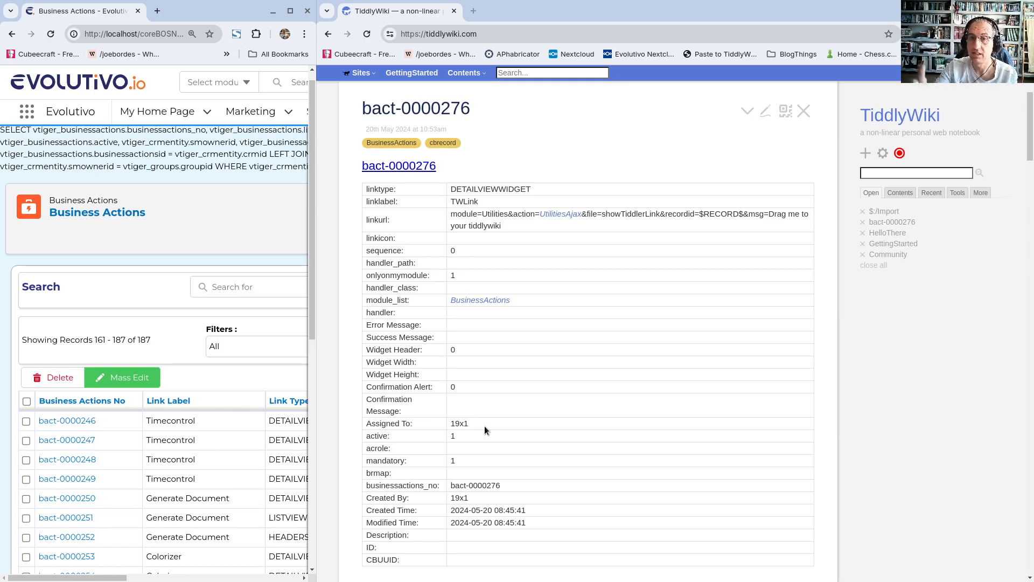
pyautogui.scroll(-3, 484, 426)
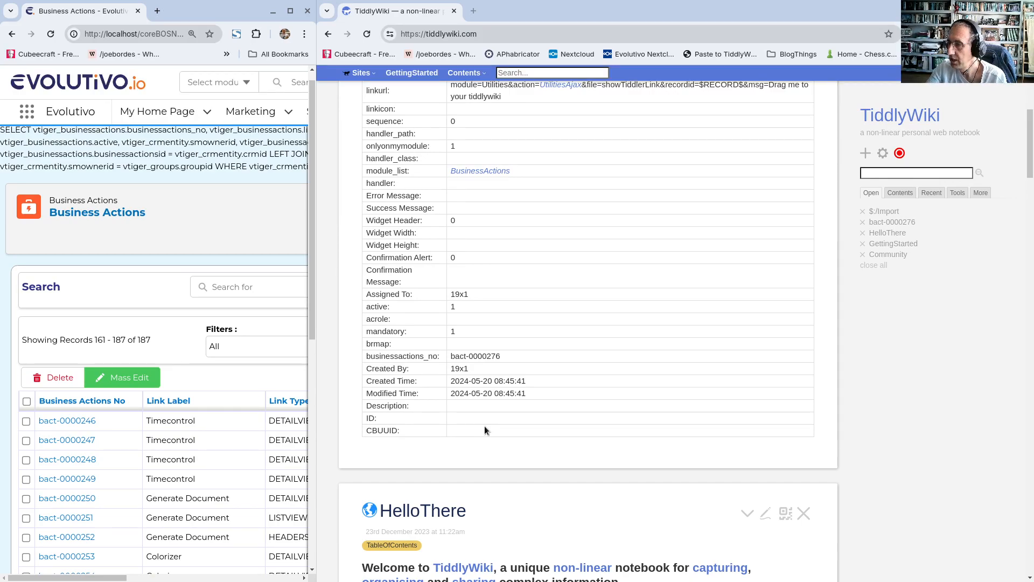
pyautogui.scroll(3, 484, 430)
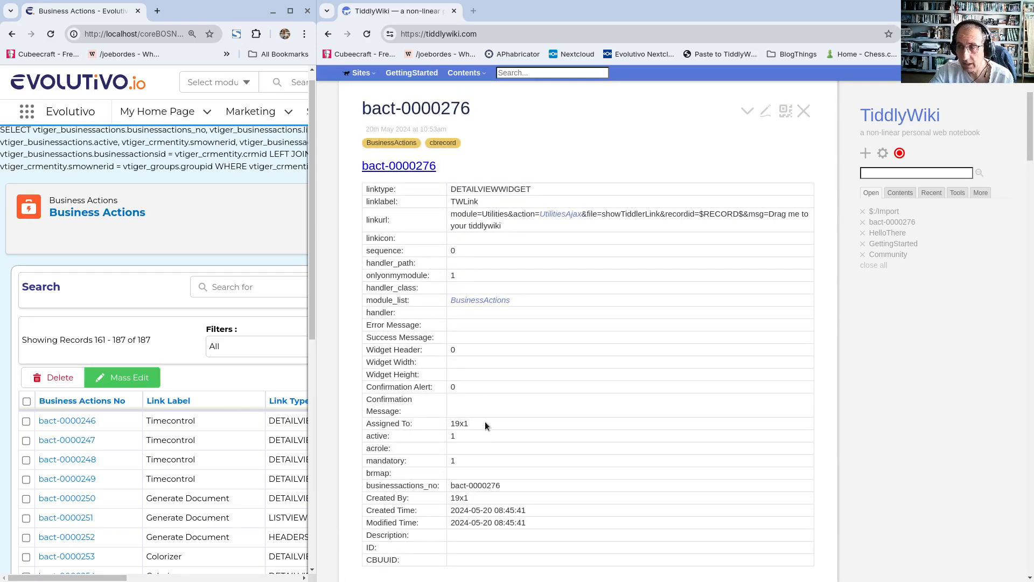
pyautogui.click(391, 164)
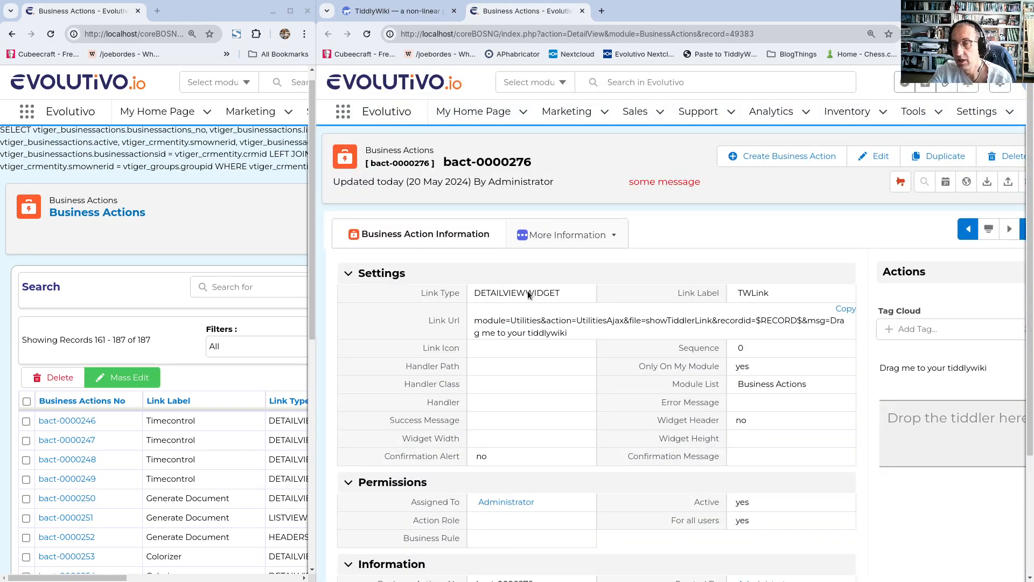
pyautogui.click(420, 12)
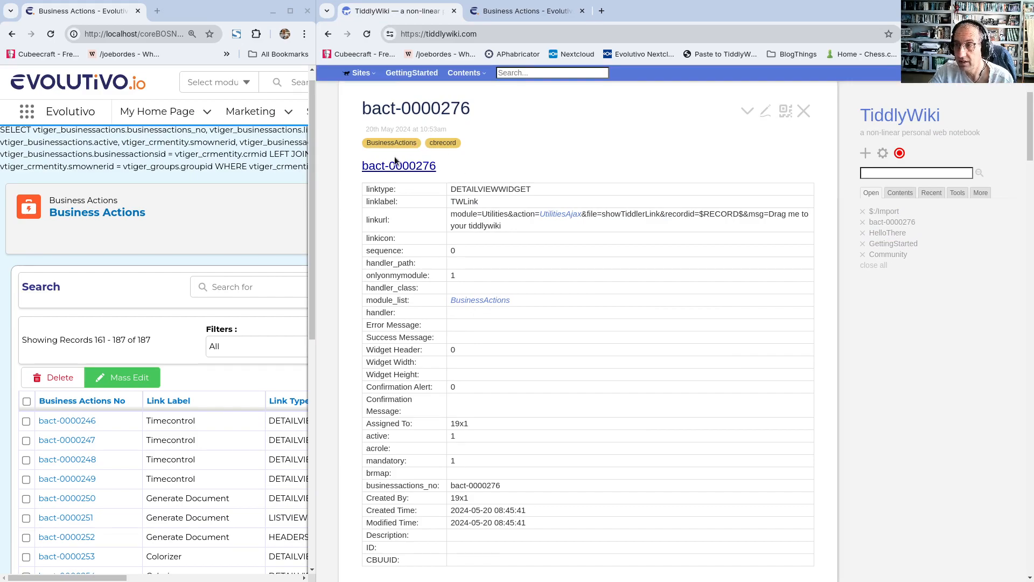
# - Widen the Evolutivo window and open the bact-0000276 TWLink record from the Business Actions list
pyautogui.moveTo(318, 228); pyautogui.dragTo(836, 281)
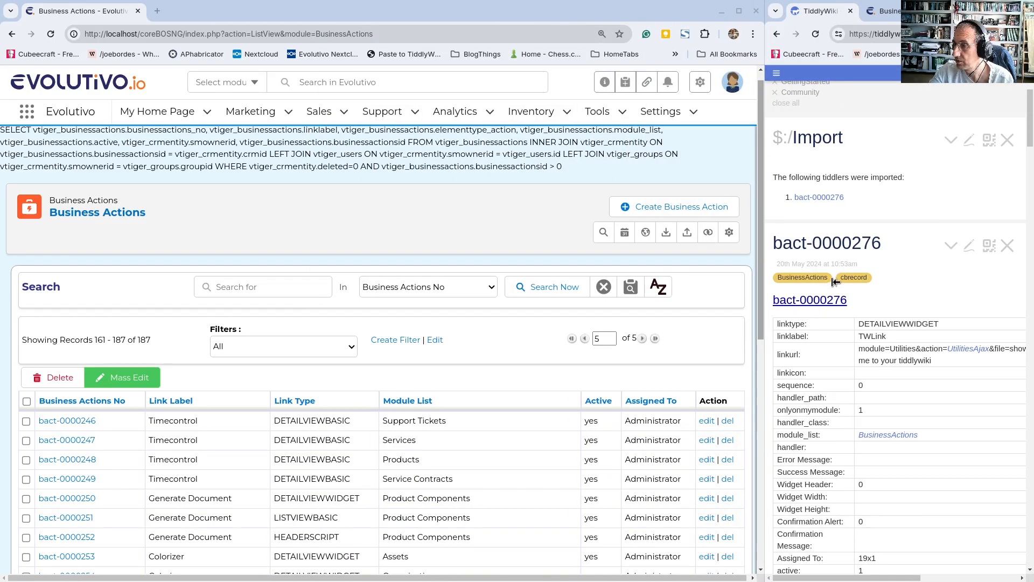
pyautogui.click(60, 420)
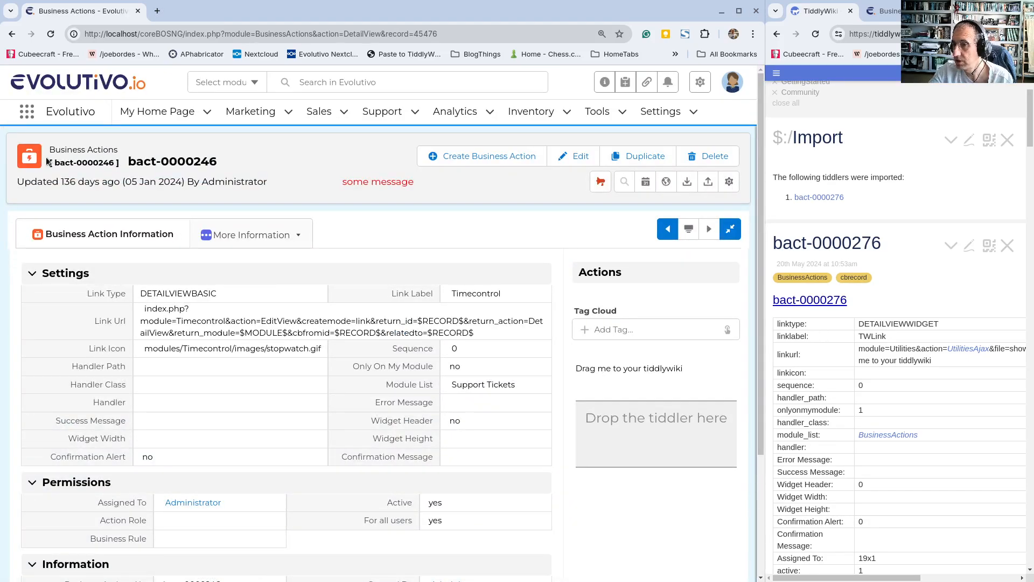
pyautogui.click(28, 158)
pyautogui.scroll(-10, 105, 241)
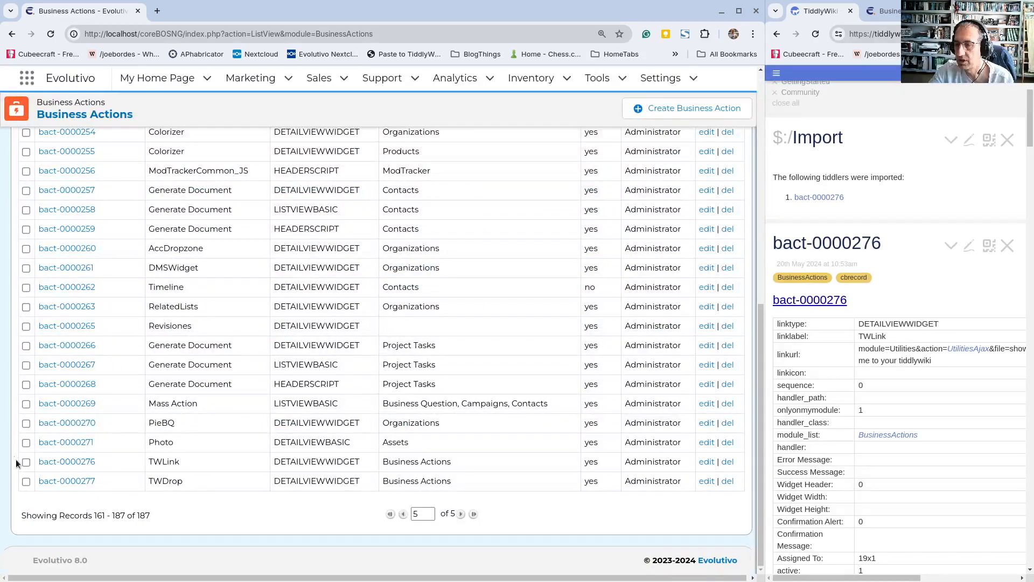
pyautogui.click(61, 461)
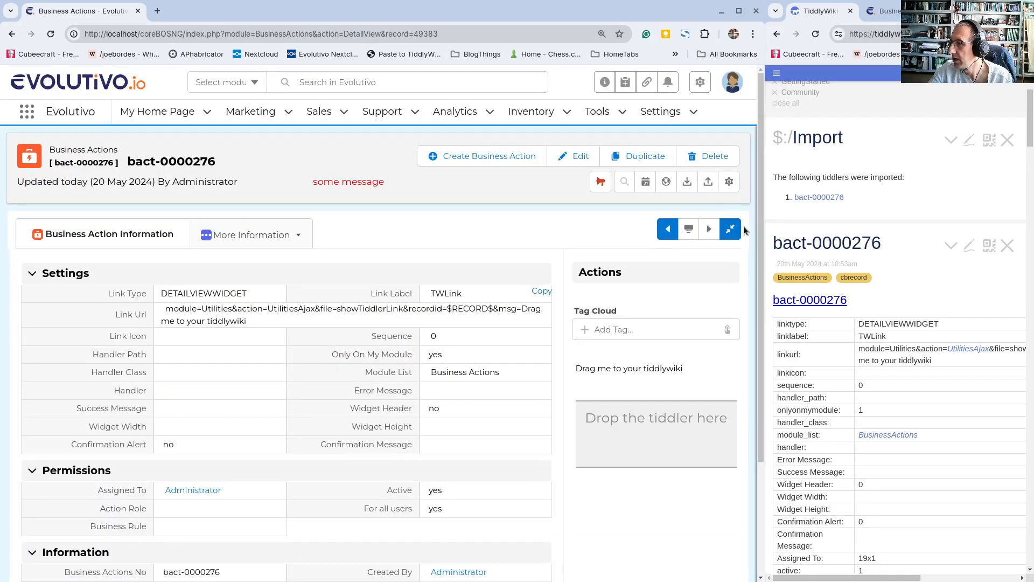
# - Try dropping the bact-0000276 tiddler link on the record's drop widget, close the extra record tab, and dismiss the message
pyautogui.moveTo(822, 300); pyautogui.dragTo(668, 435)
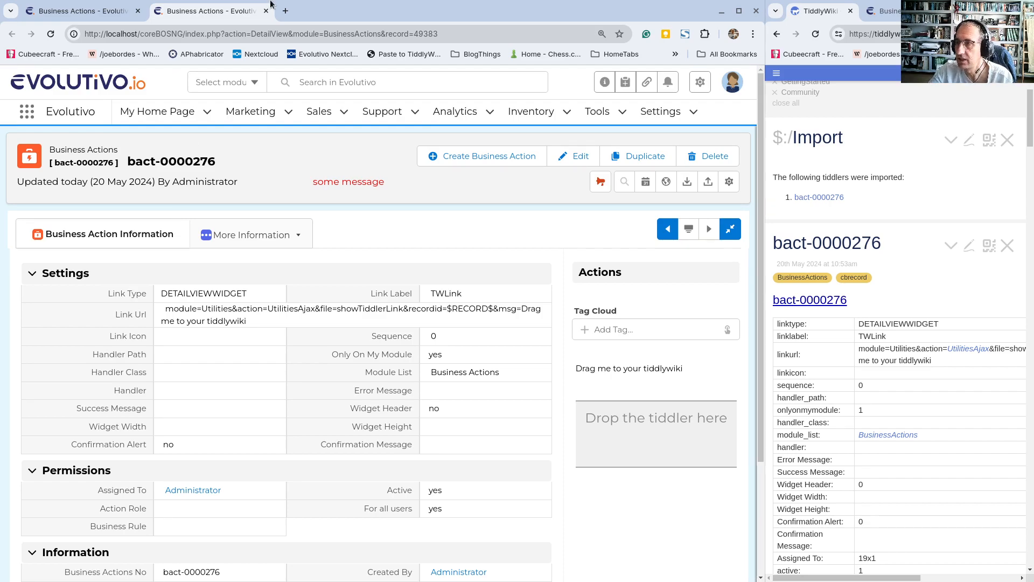
pyautogui.click(267, 11)
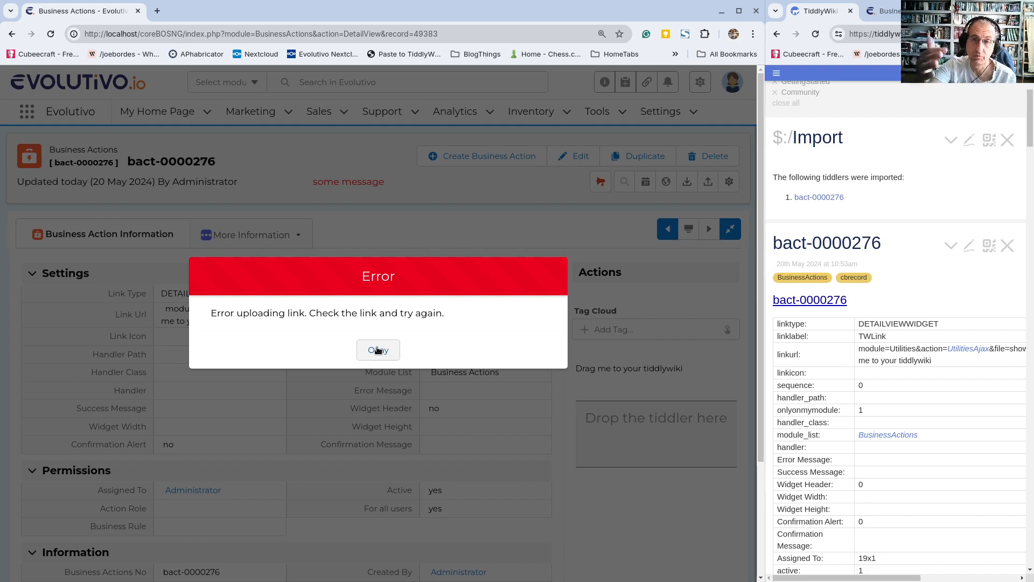
pyautogui.click(378, 351)
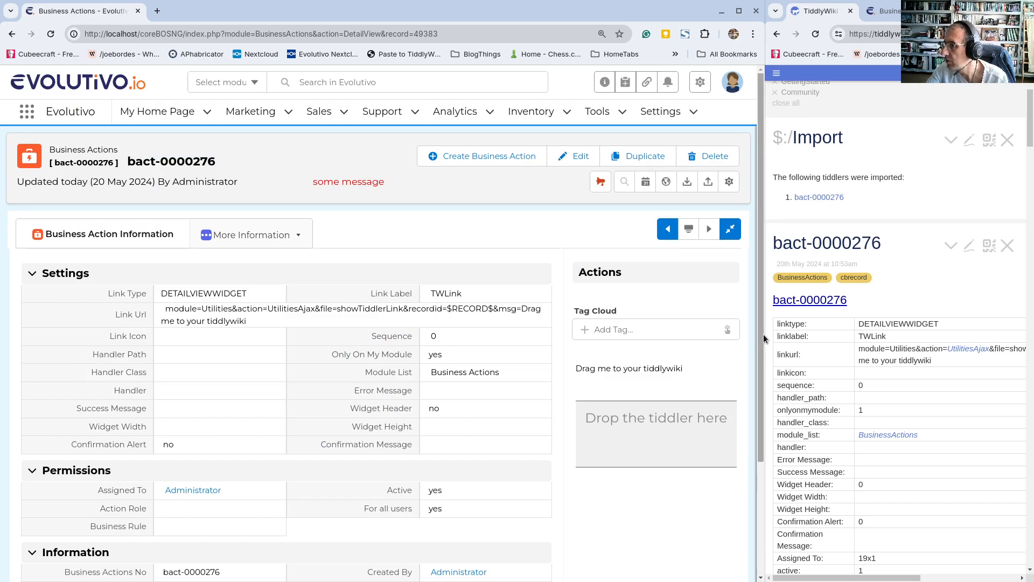
# - Widen the TiddlyWiki window and examine the import list and the bact-0000276 tiddler's field table
pyautogui.moveTo(762, 338); pyautogui.dragTo(496, 335)
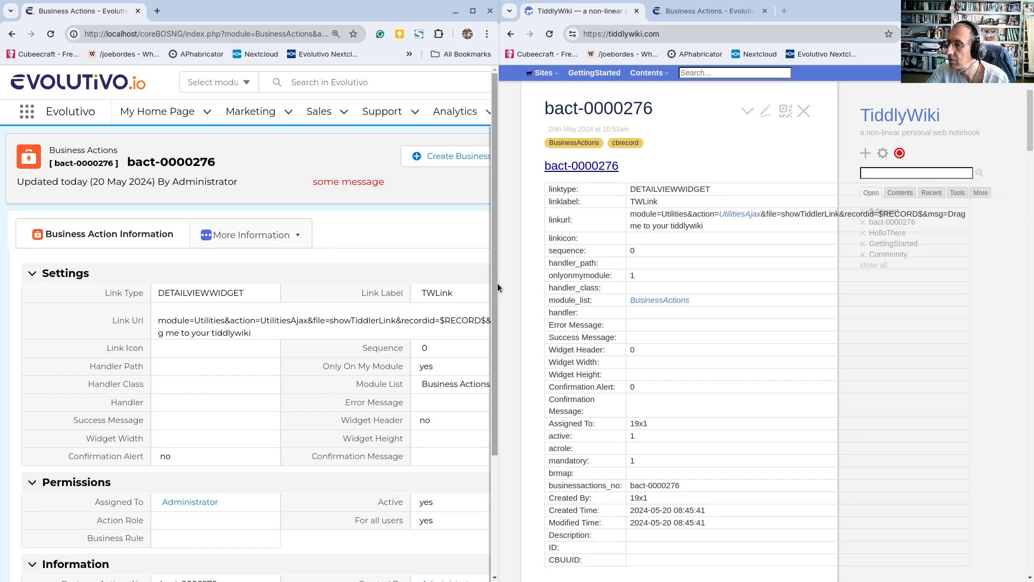
pyautogui.moveTo(497, 282); pyautogui.dragTo(266, 282)
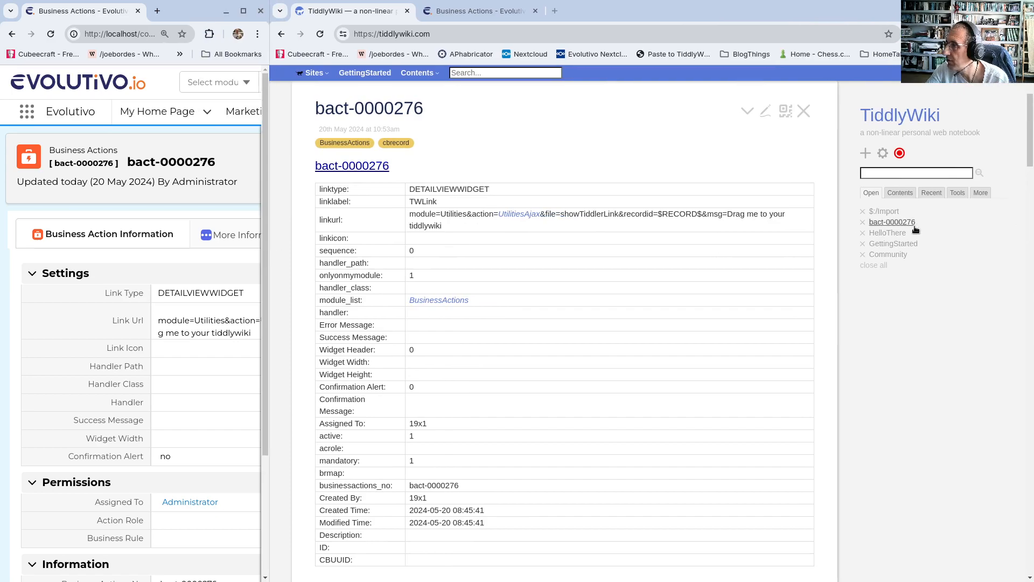
pyautogui.moveTo(889, 227); pyautogui.dragTo(528, 230)
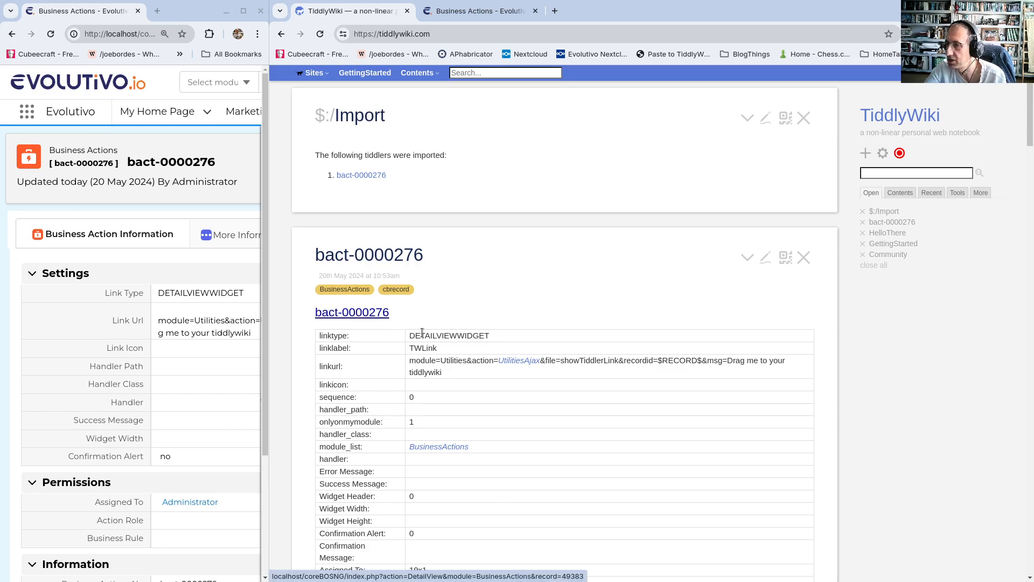
pyautogui.scroll(-2, 434, 388)
pyautogui.scroll(-4, 440, 429)
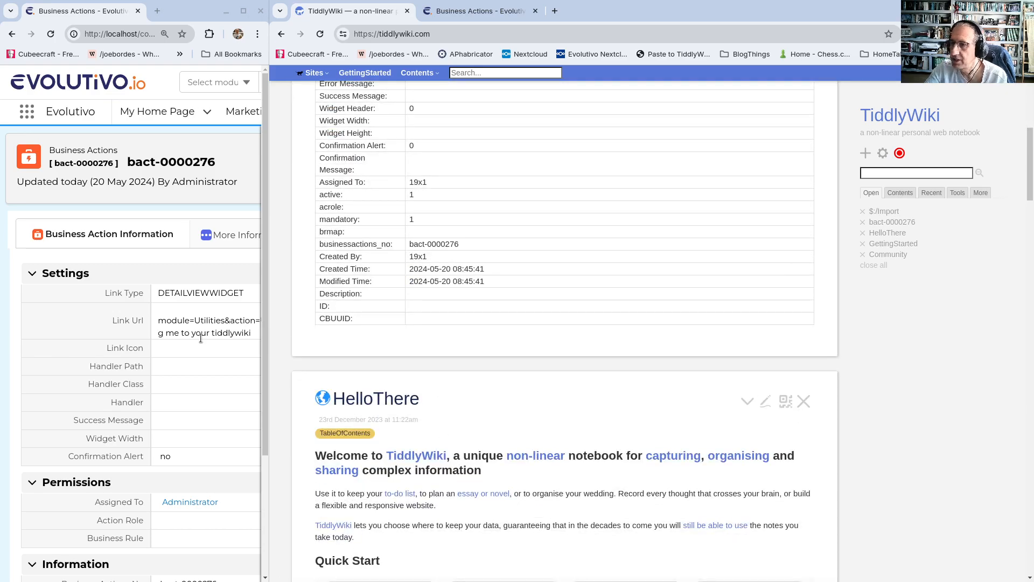
# - Add Contacts to the TWLink record's Module List alongside Business Actions and save the field
pyautogui.moveTo(267, 338); pyautogui.dragTo(558, 343)
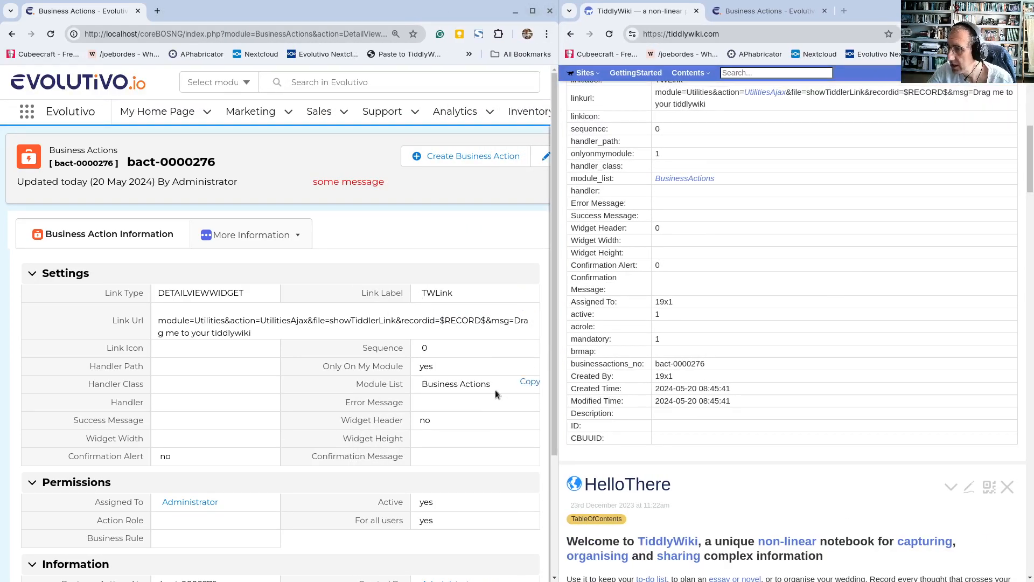
pyautogui.doubleClick(453, 386)
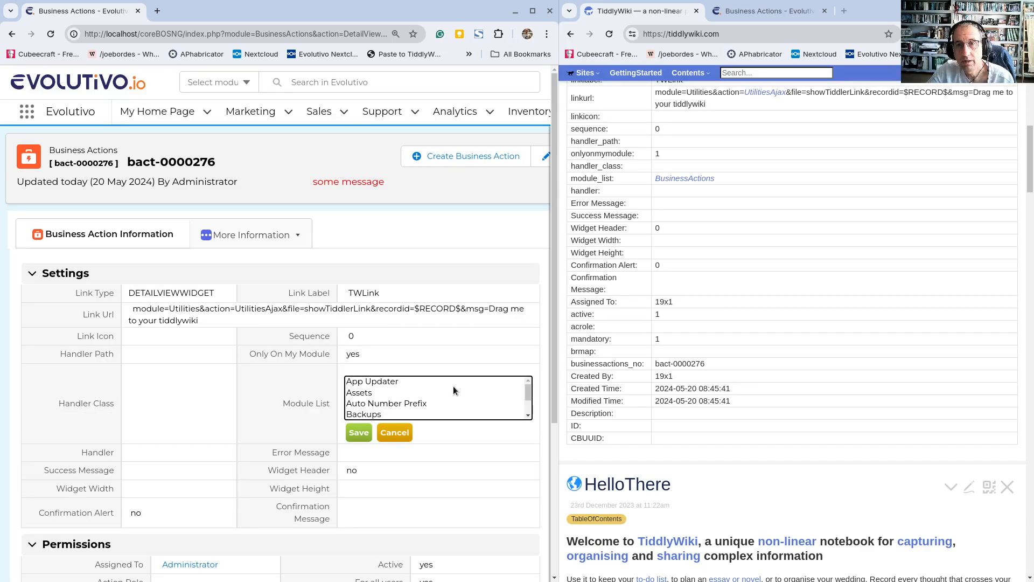
pyautogui.click(528, 416)
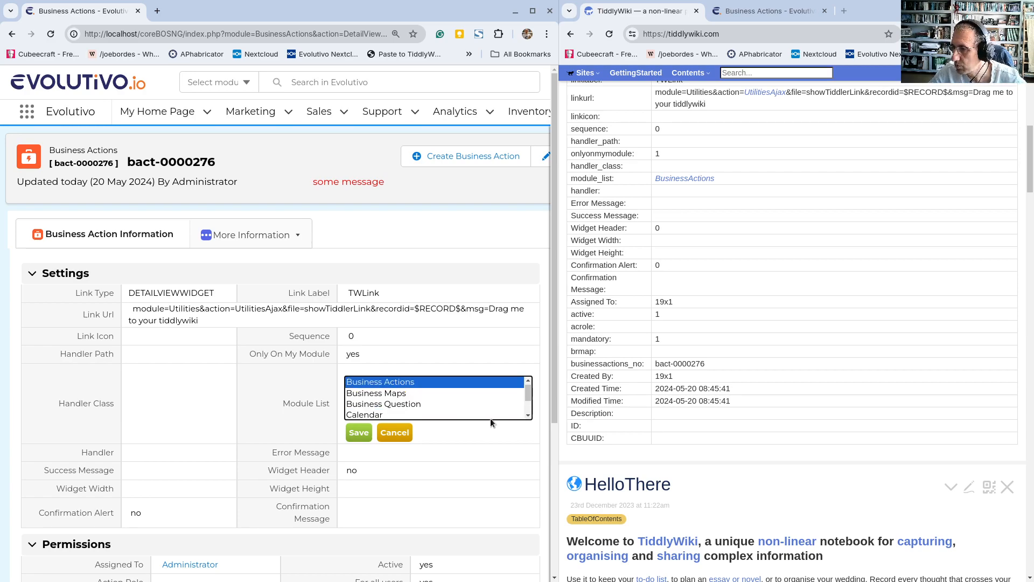
pyautogui.click(529, 415)
pyautogui.click(529, 415)
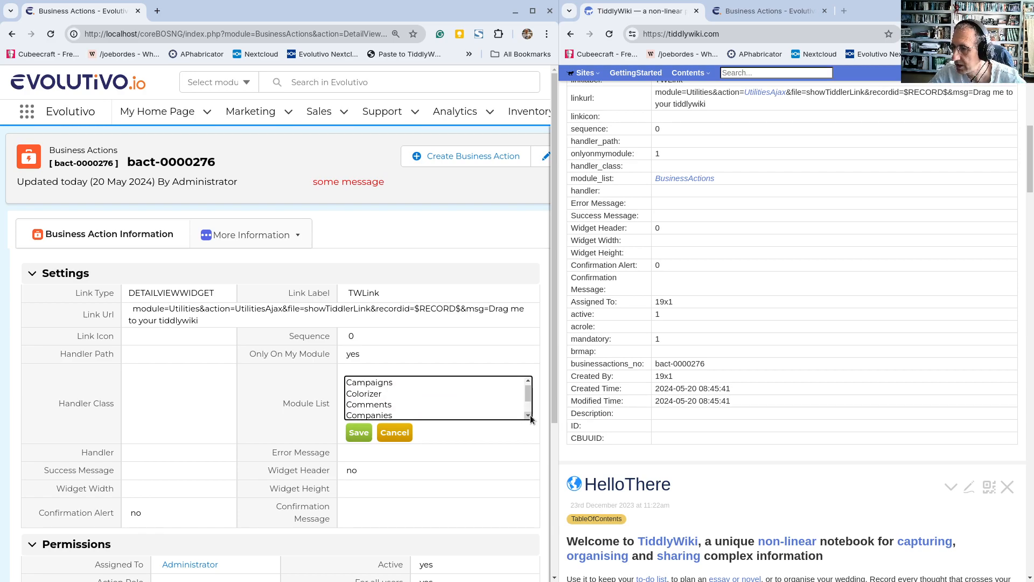
pyautogui.click(529, 415)
pyautogui.click(529, 416)
pyautogui.click(529, 415)
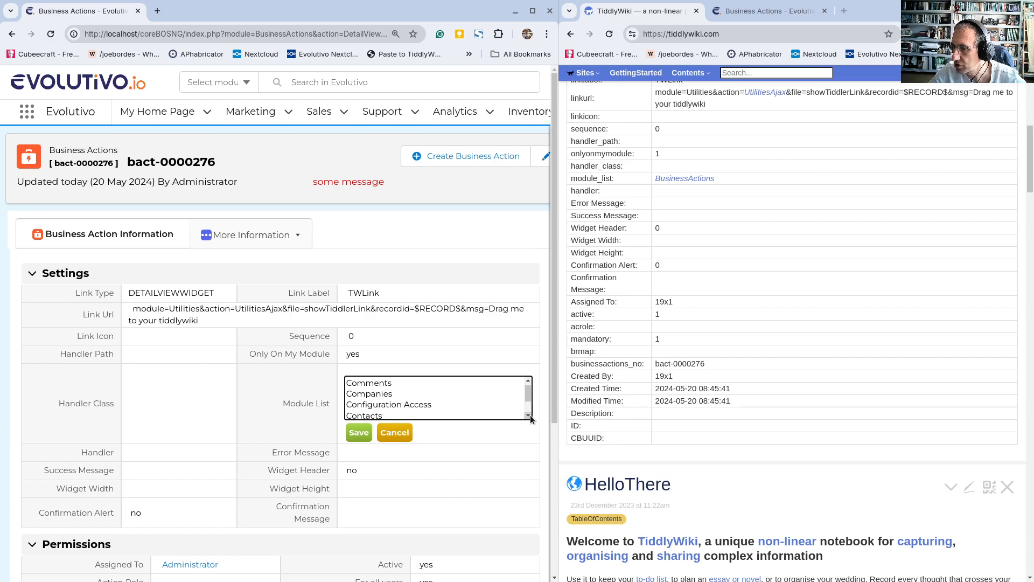
pyautogui.click(367, 415)
pyautogui.click(358, 436)
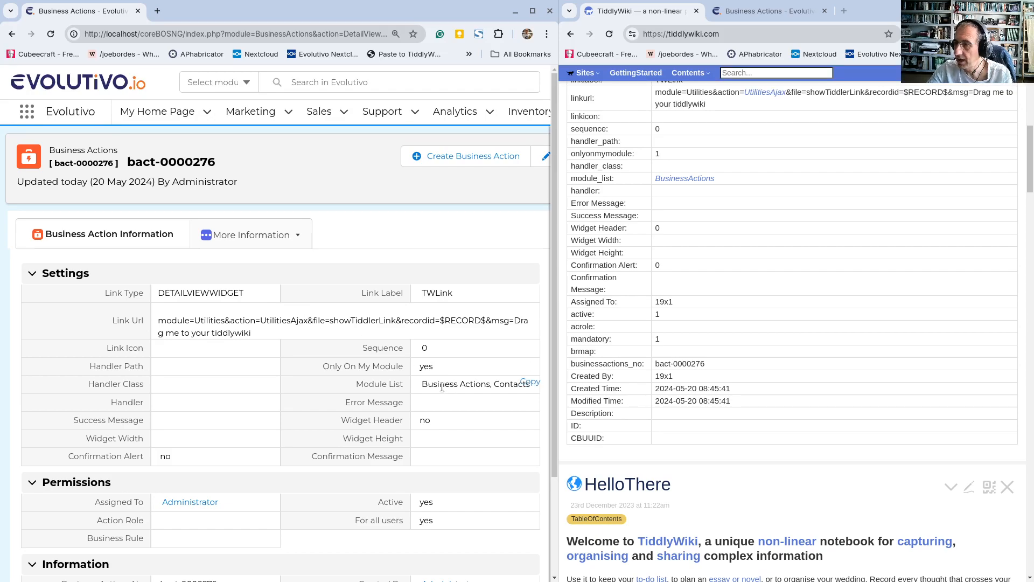
# - Open a contact's record from the Contacts module and bring its "Drag me to your tiddlywiki" link into view
pyautogui.moveTo(245, 113)
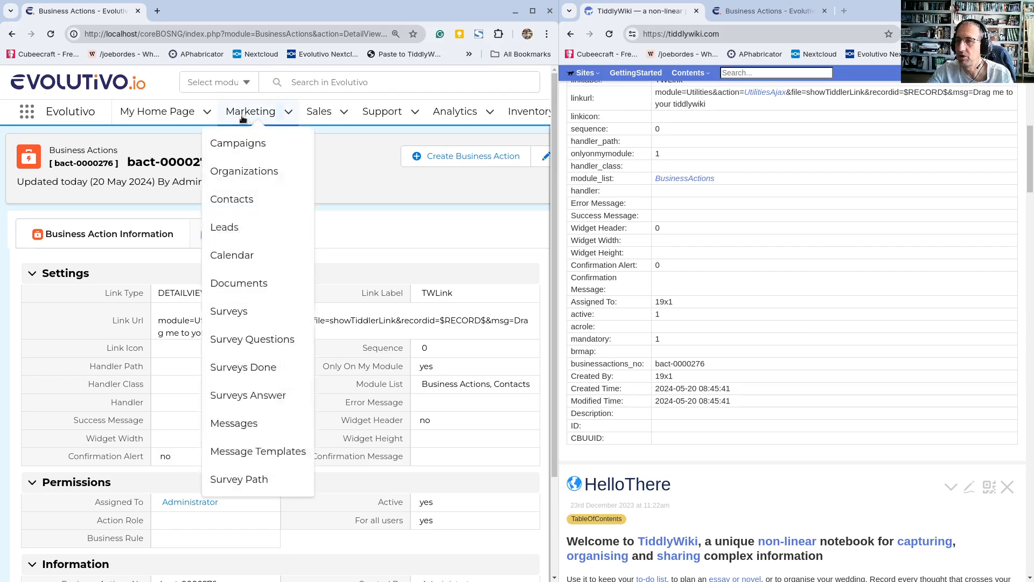
pyautogui.click(224, 200)
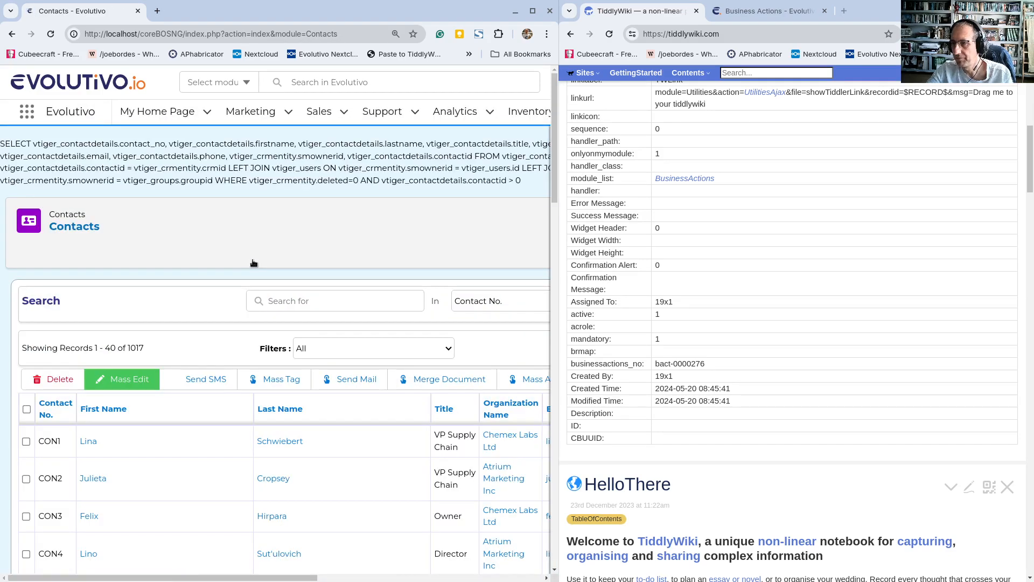
pyautogui.scroll(-4, 231, 271)
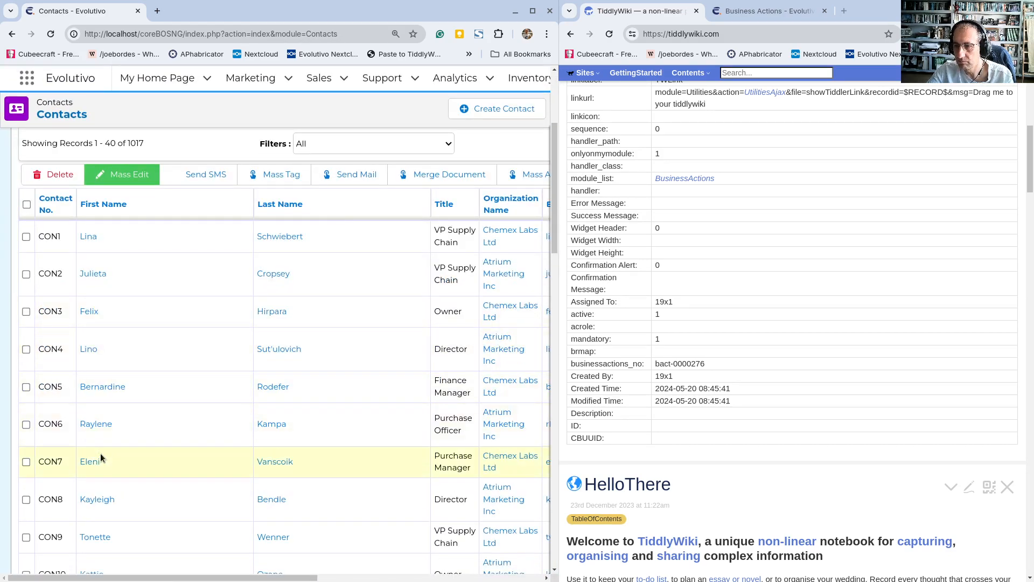
pyautogui.scroll(-6, 99, 444)
pyautogui.click(84, 453)
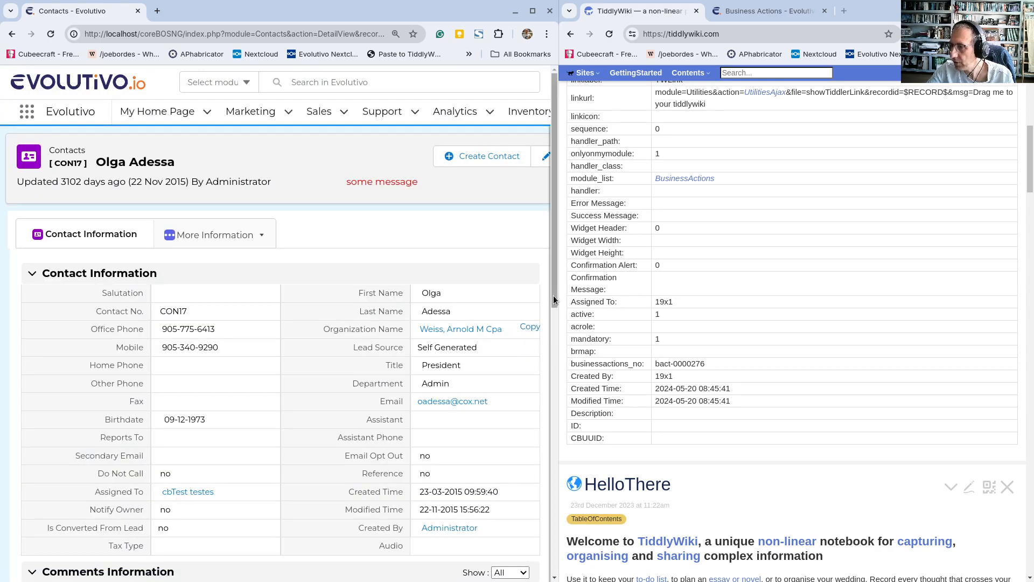
pyautogui.moveTo(558, 296); pyautogui.dragTo(674, 307)
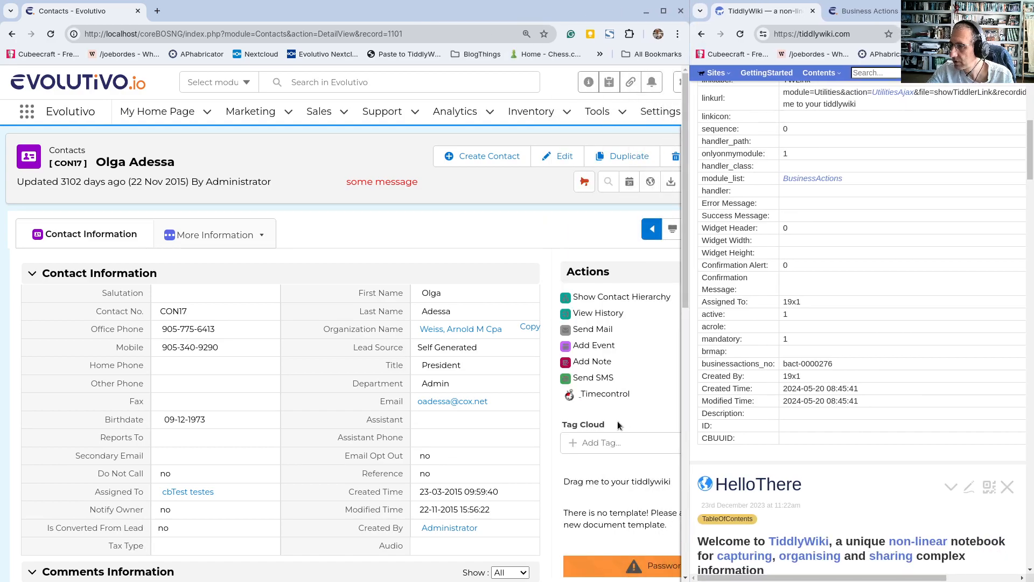
pyautogui.scroll(-5, 586, 487)
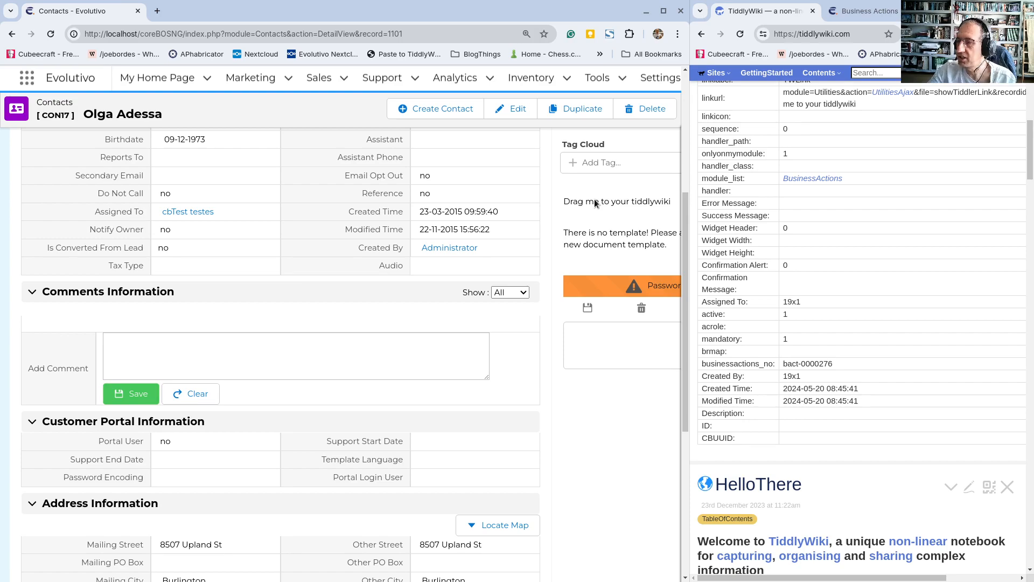
# - Drop the contact's "Drag me to your tiddlywiki" link onto TiddlyWiki, import both selected tiddlers, and widen the TiddlyWiki window
pyautogui.moveTo(582, 208); pyautogui.dragTo(795, 140)
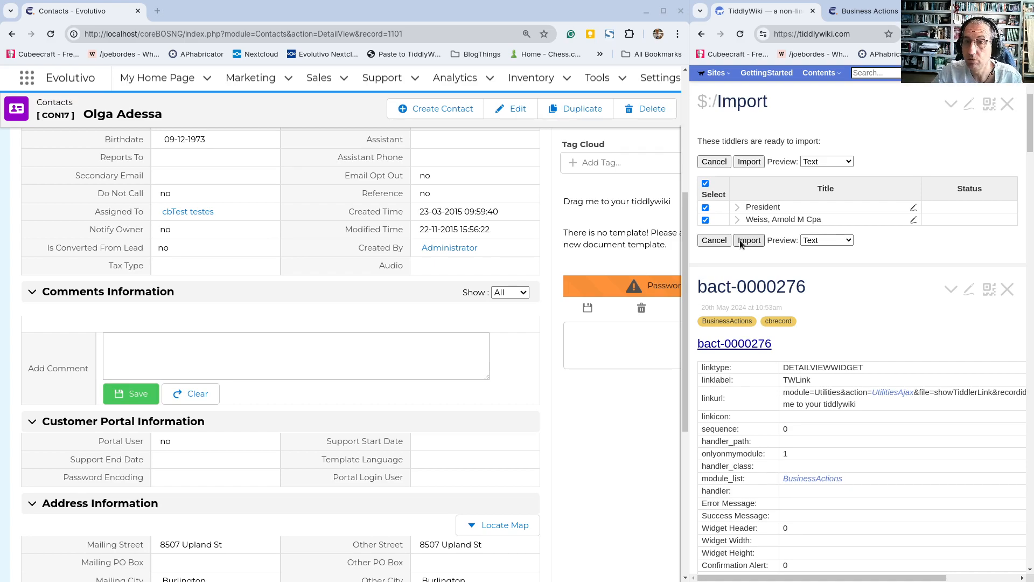
pyautogui.scroll(5, 313, 357)
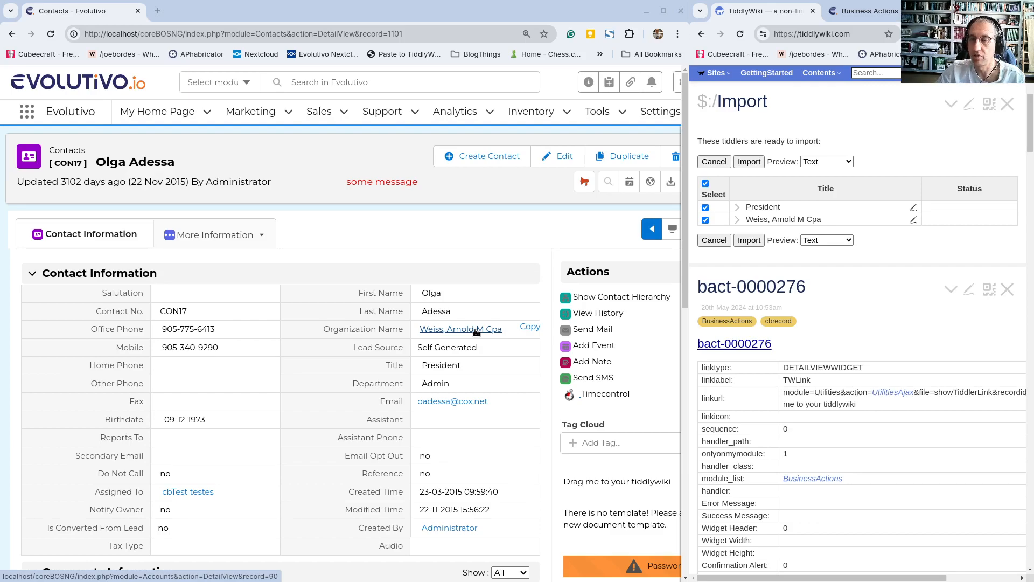
pyautogui.click(750, 240)
pyautogui.moveTo(691, 153); pyautogui.dragTo(269, 162)
pyautogui.scroll(4, 488, 269)
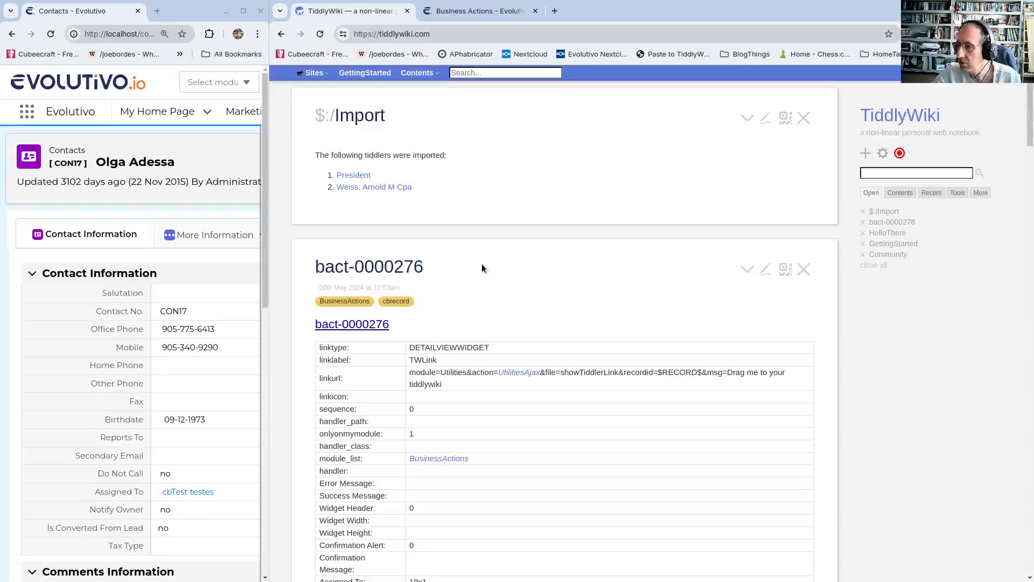
# - Open the imported President tiddler and its linked account tiddler, and examine both field tables down to the ID and CBUUID fields
pyautogui.click(354, 175)
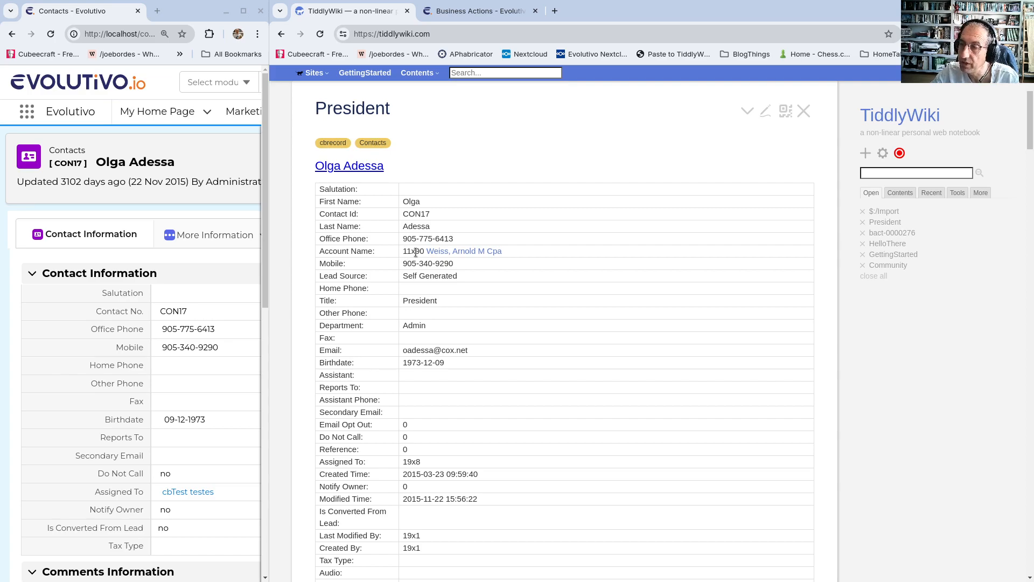
pyautogui.click(447, 252)
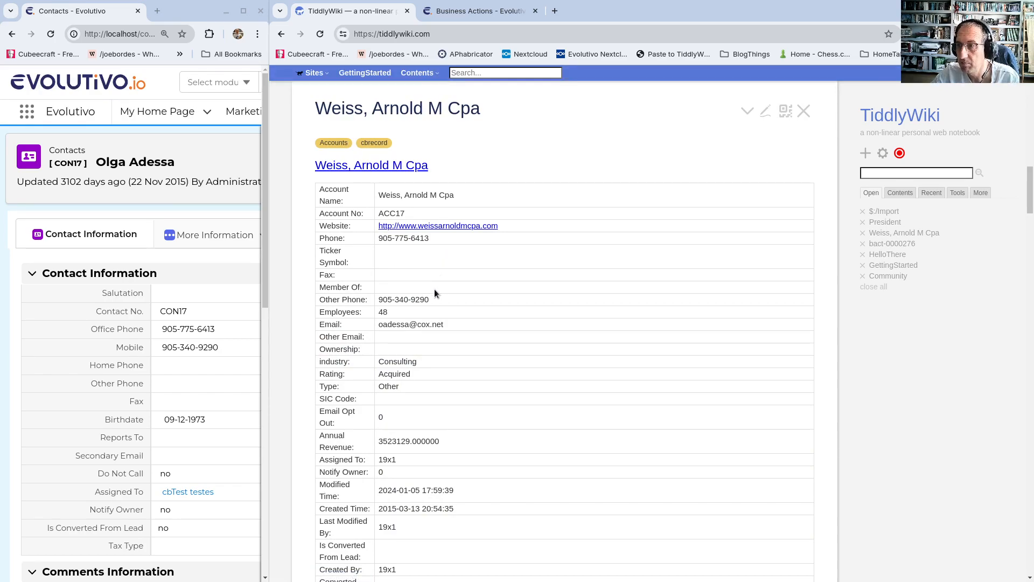
pyautogui.scroll(11, 434, 290)
pyautogui.scroll(2, 435, 290)
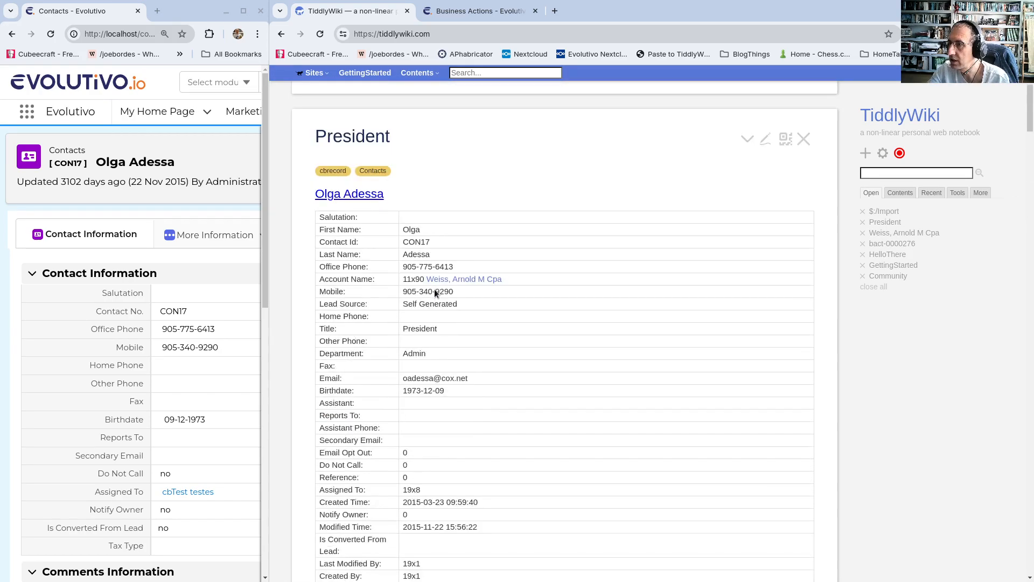
pyautogui.scroll(-3, 445, 348)
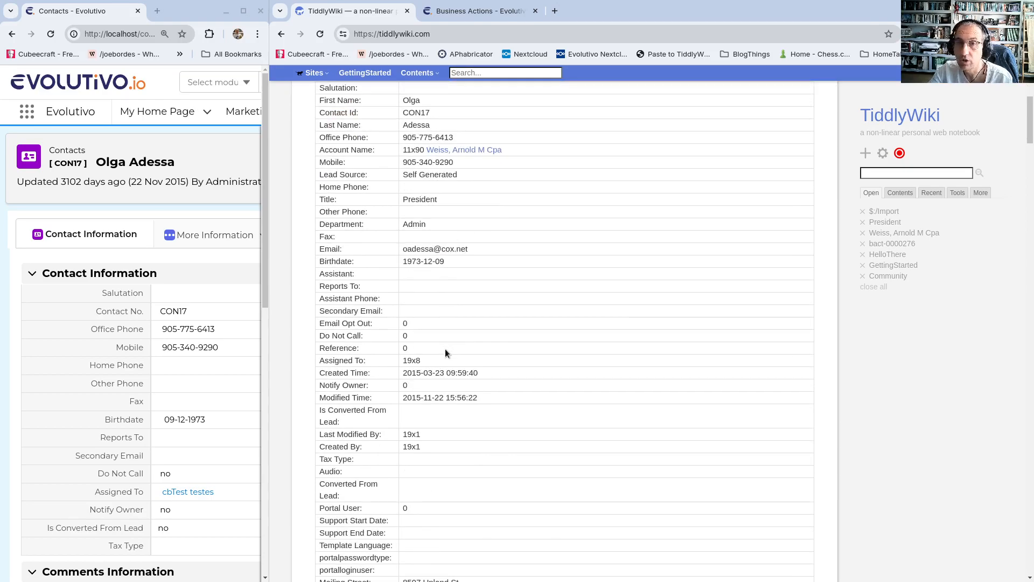
pyautogui.scroll(-8, 445, 350)
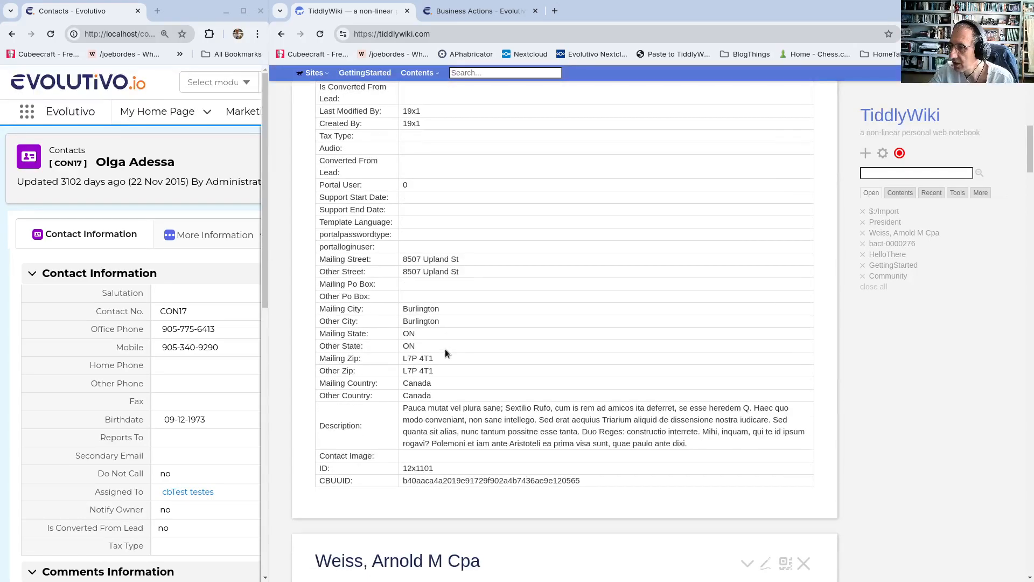
pyautogui.scroll(-8, 445, 353)
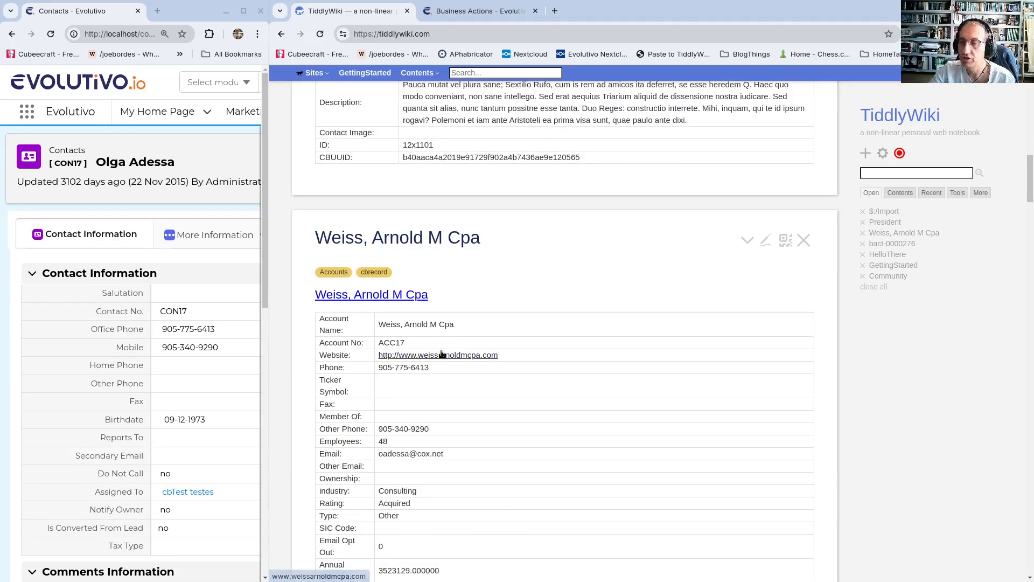
pyautogui.scroll(-3, 442, 354)
pyautogui.scroll(3, 360, 260)
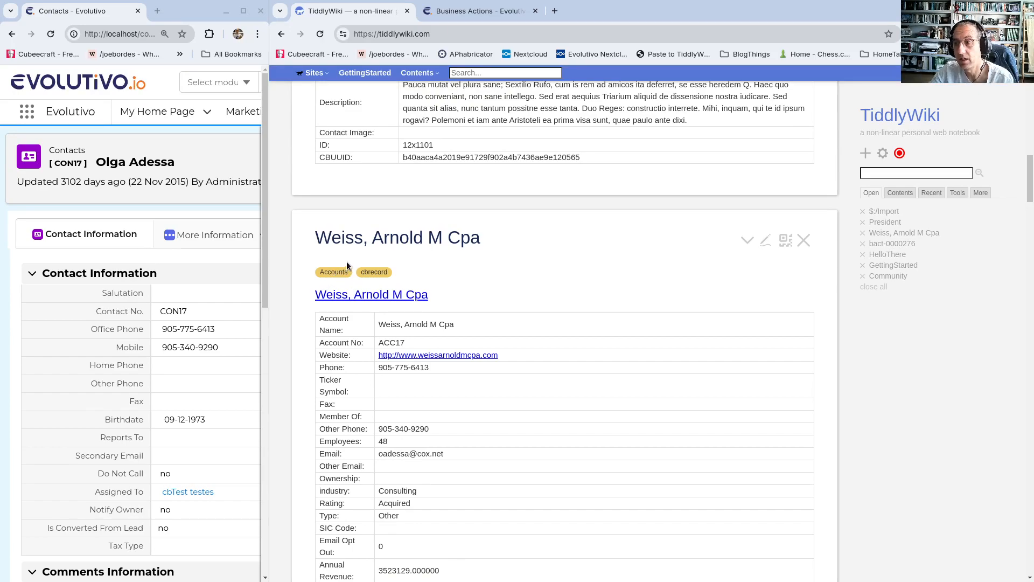
# - Check which tiddlers share the cbrecord and Accounts tags, and compare the contact's tags and fields with the account's
pyautogui.click(381, 277)
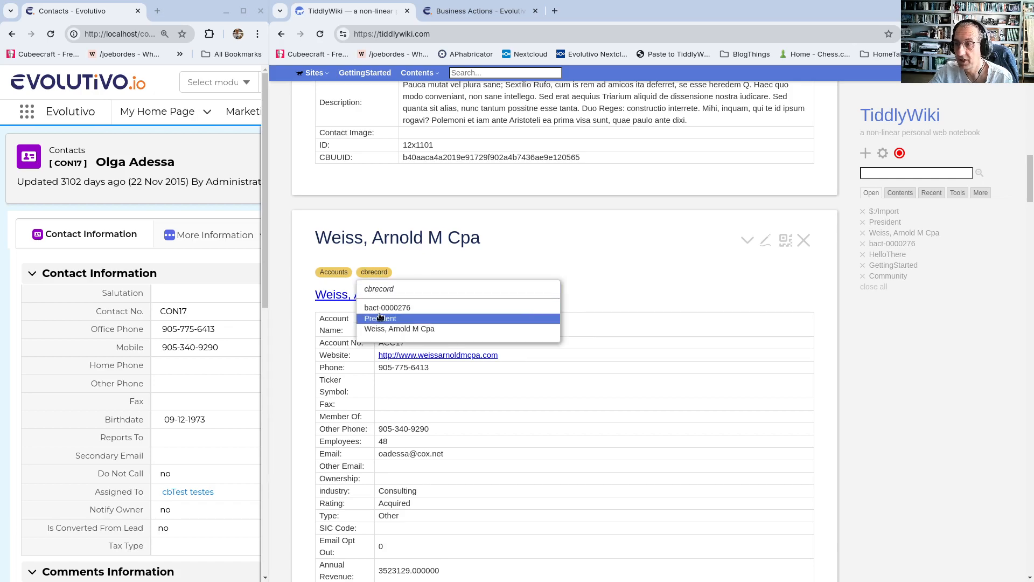
pyautogui.click(329, 274)
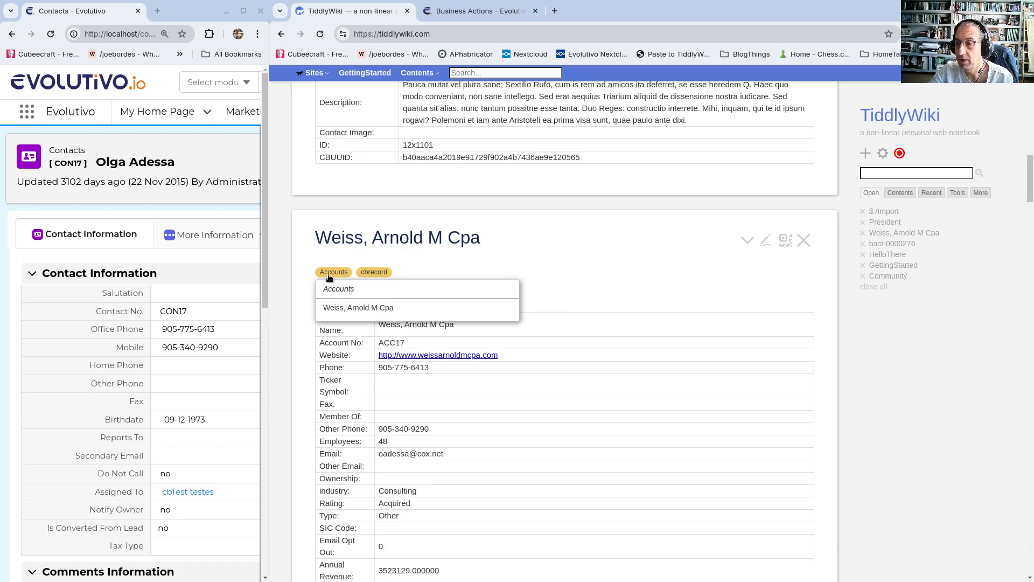
pyautogui.scroll(12, 476, 272)
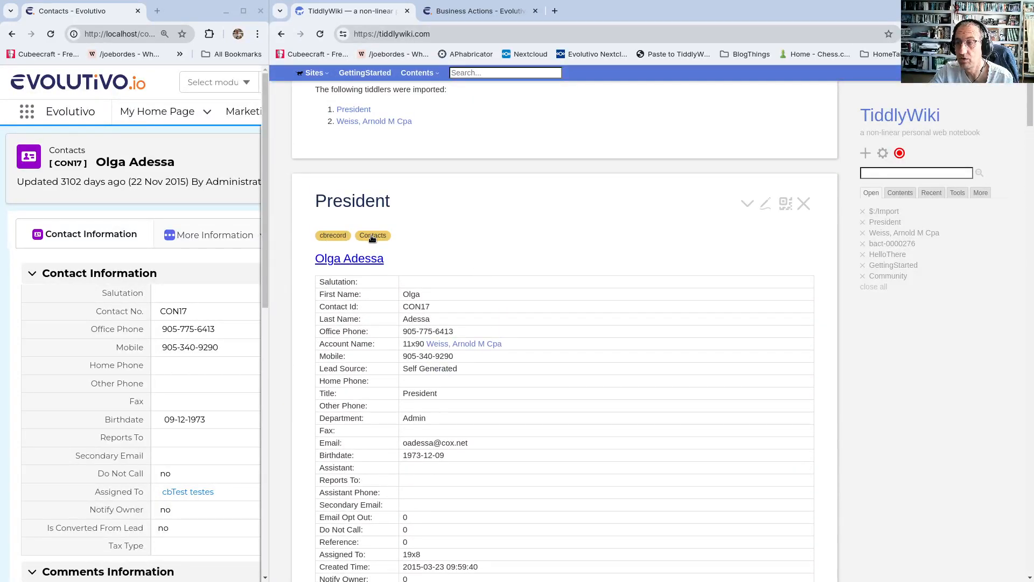
pyautogui.scroll(-4, 435, 301)
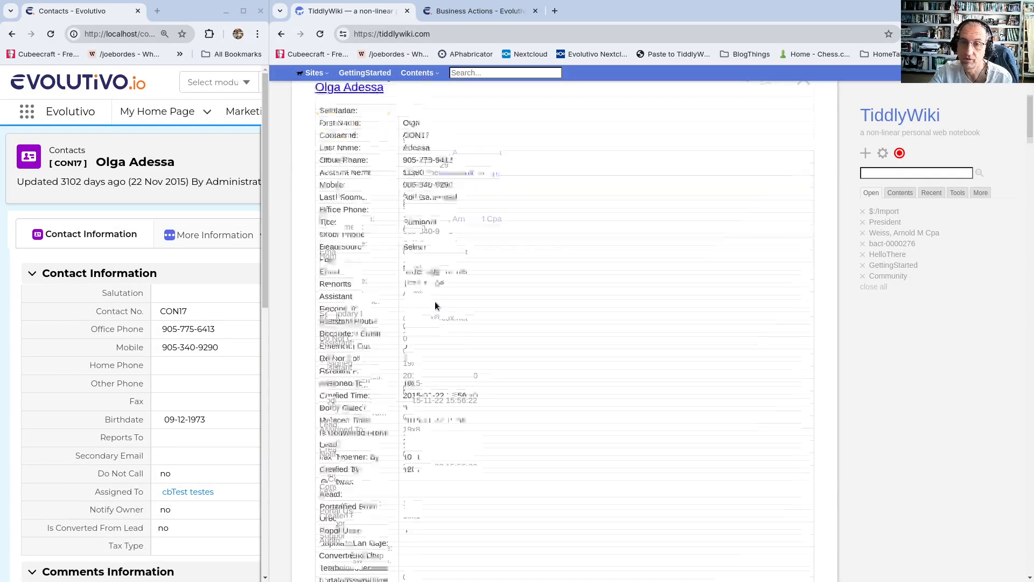
pyautogui.scroll(-15, 430, 310)
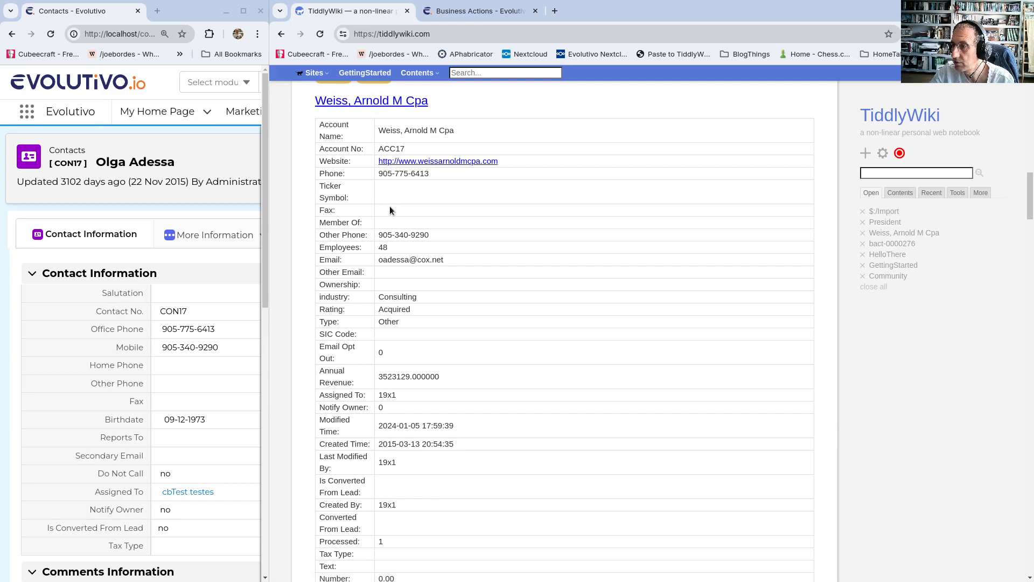
pyautogui.scroll(-8, 389, 234)
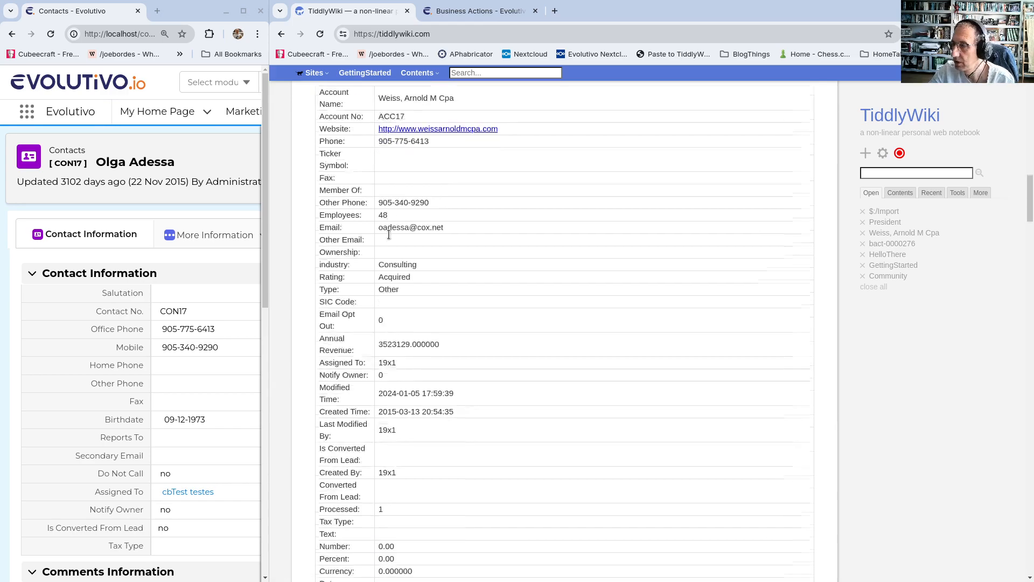
pyautogui.scroll(-4, 381, 245)
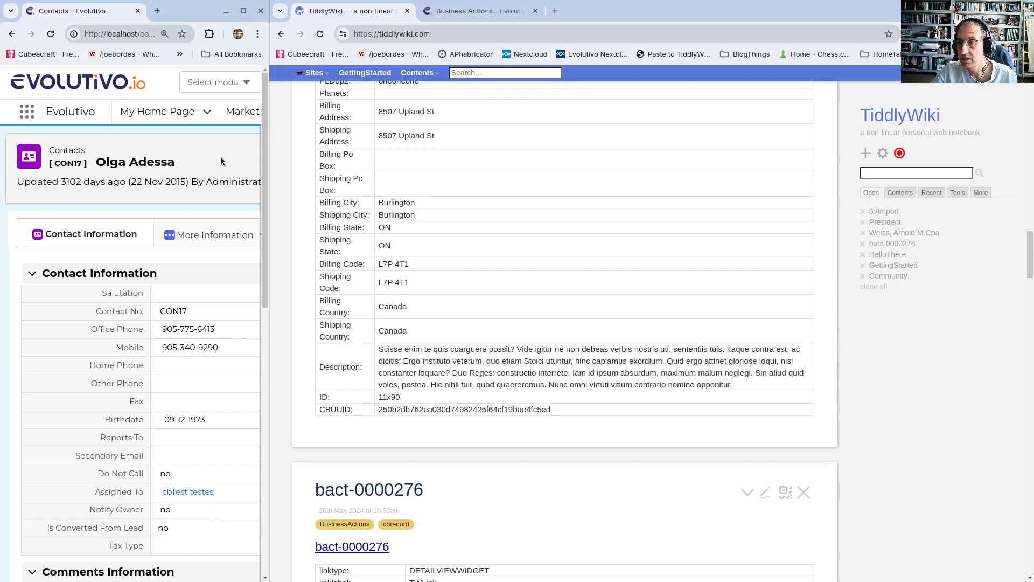
# - Review the contact's record in a widened Evolutivo window, enlarge the TiddlyWiki window again, and return to the import report
pyautogui.moveTo(269, 135); pyautogui.dragTo(751, 136)
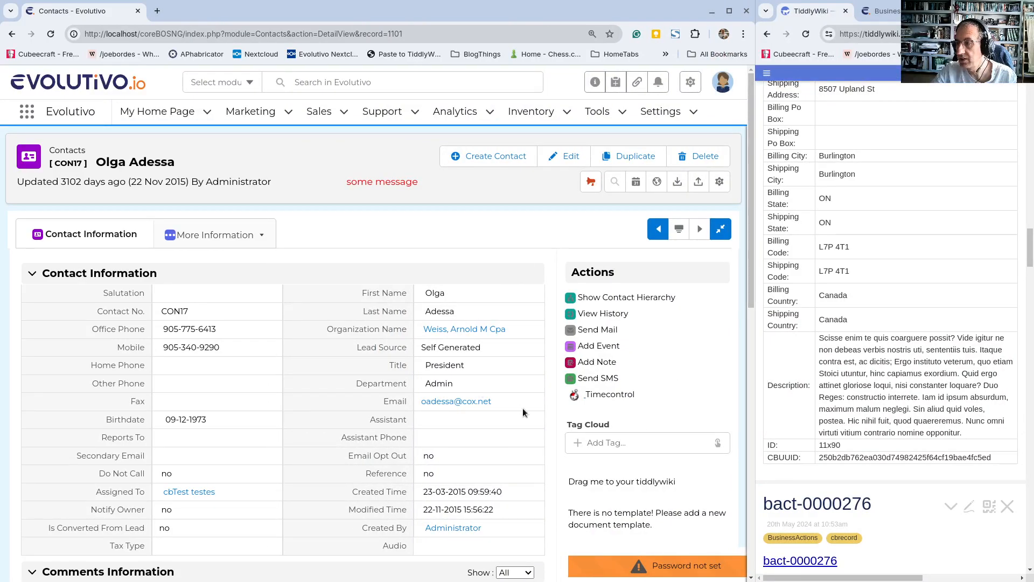
pyautogui.moveTo(536, 125)
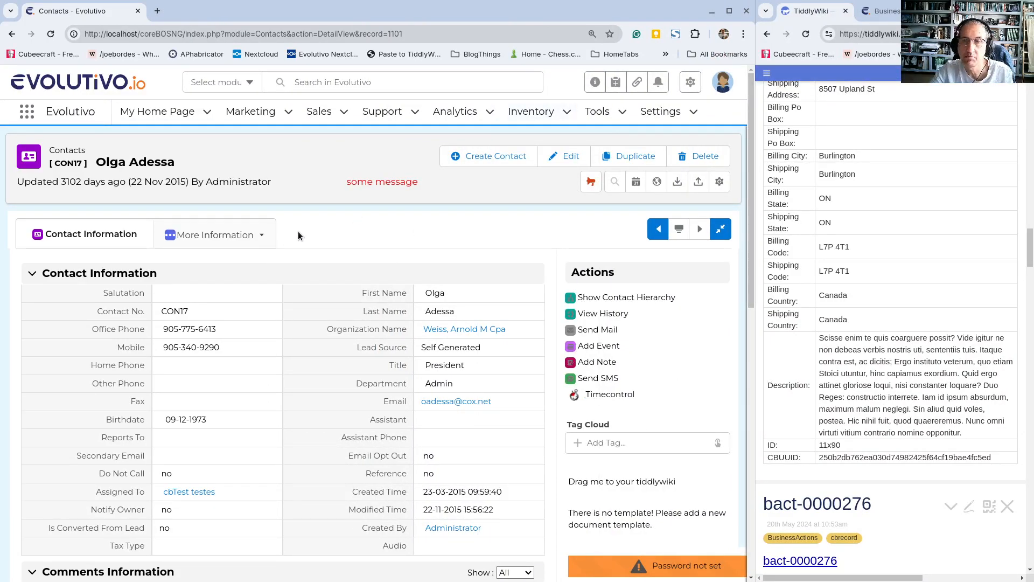
pyautogui.moveTo(261, 240)
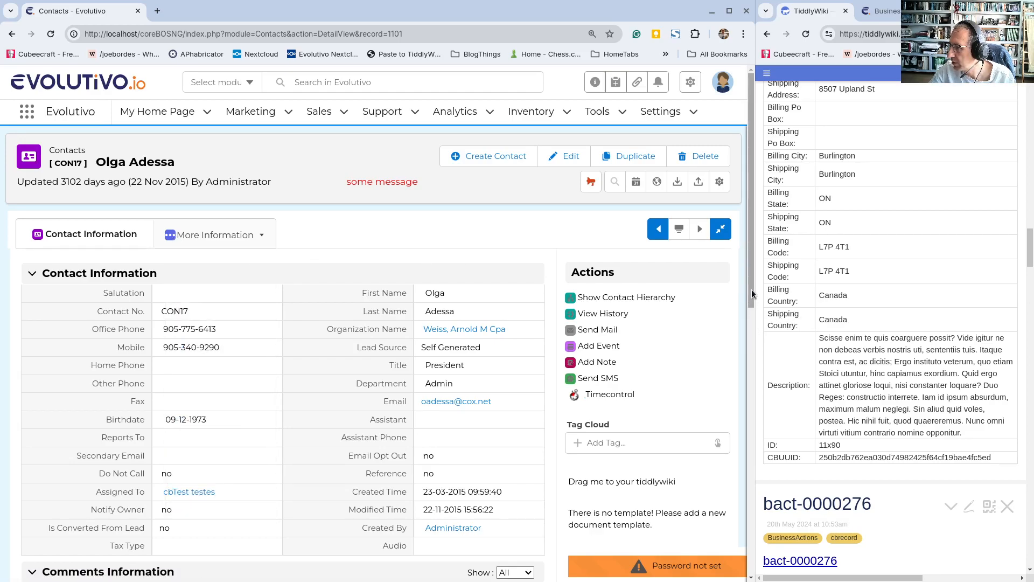
pyautogui.moveTo(753, 289); pyautogui.dragTo(487, 293)
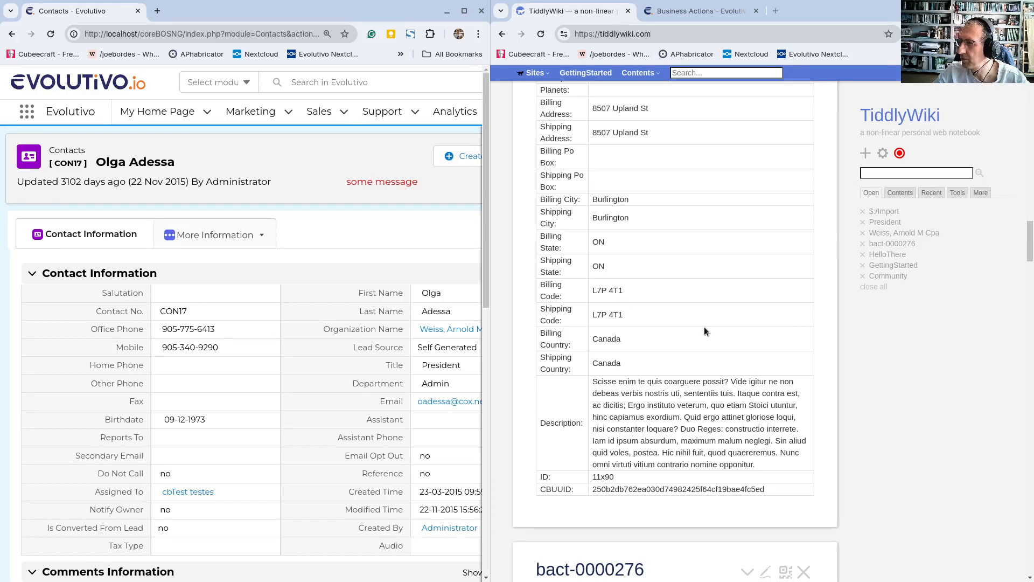
pyautogui.scroll(20, 704, 331)
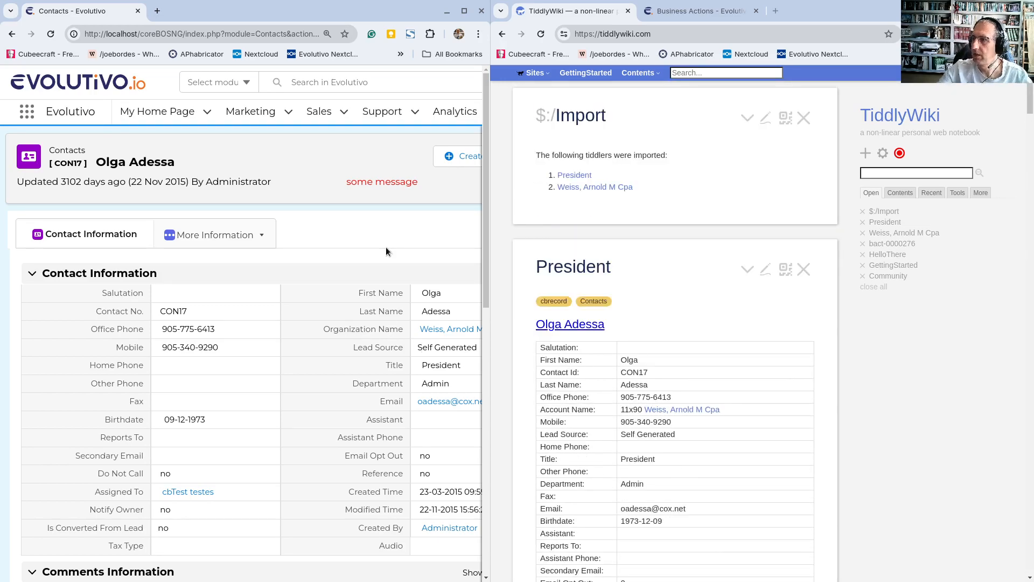
# - Close the old Business Actions tab and load the coreBOS home page in a new tab moved into the TiddlyWiki window
pyautogui.click(756, 10)
pyautogui.moveTo(489, 218); pyautogui.dragTo(688, 222)
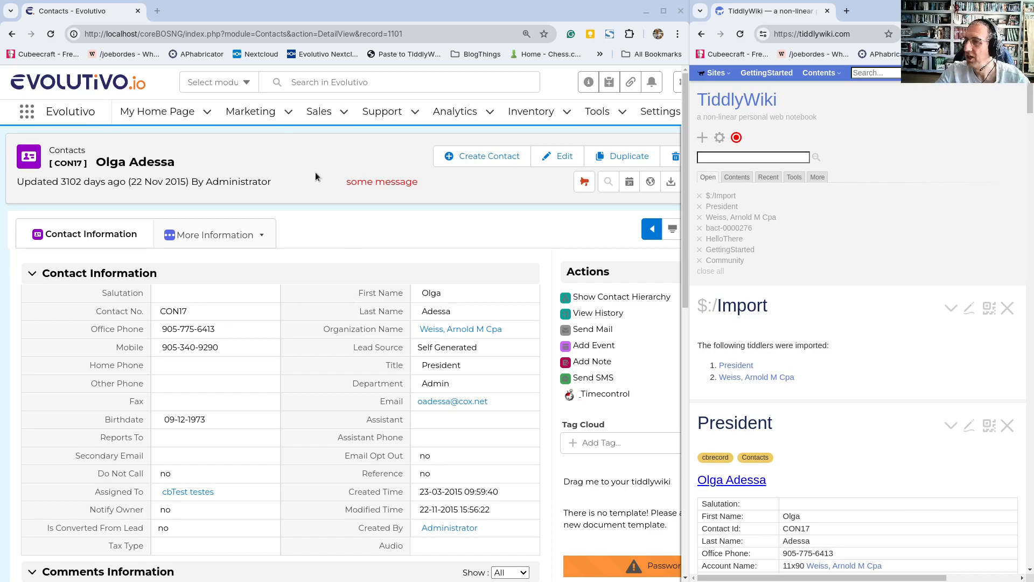
pyautogui.click(157, 11)
pyautogui.moveTo(242, 10); pyautogui.dragTo(857, 11)
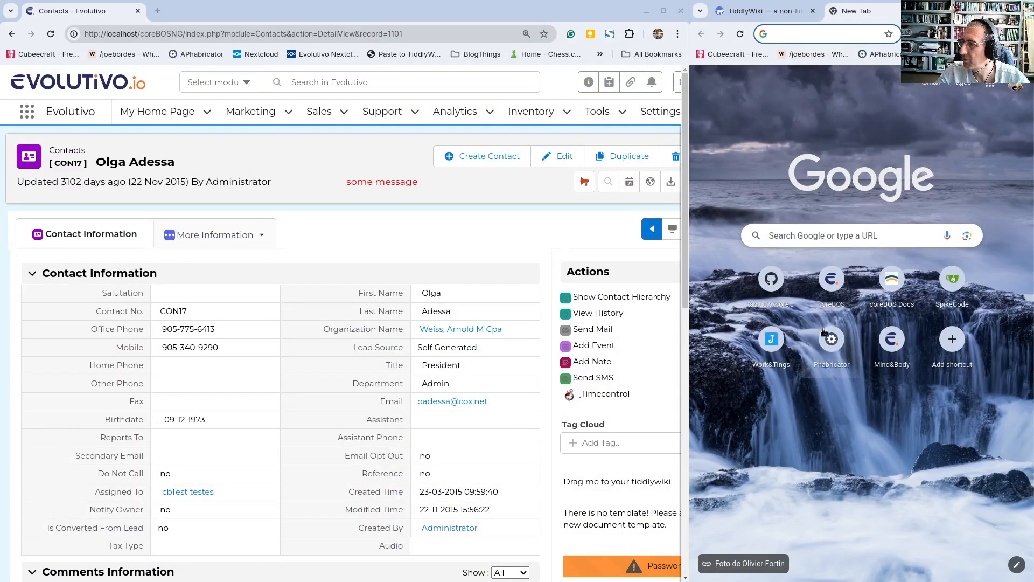
pyautogui.click(827, 281)
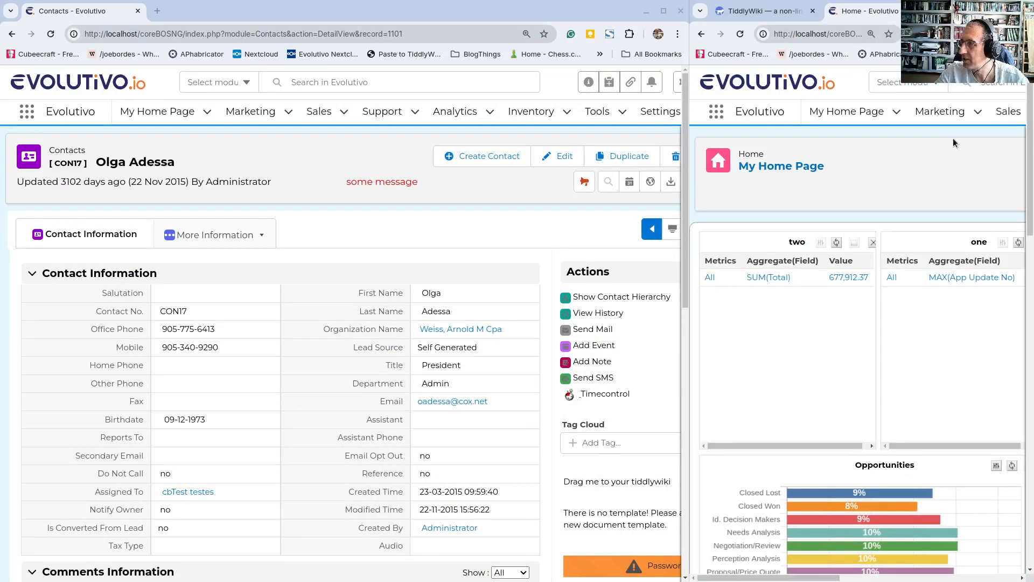
# - Widen the TiddlyWiki window and open the bact-0000246 record from the Business Actions module
pyautogui.moveTo(689, 186); pyautogui.dragTo(370, 185)
pyautogui.moveTo(983, 98)
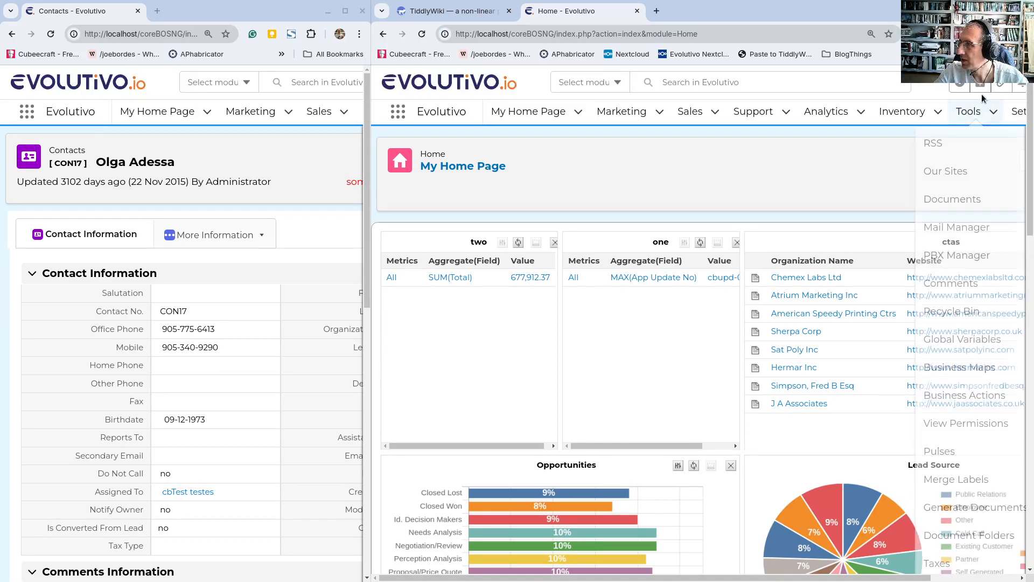
pyautogui.moveTo(884, 113)
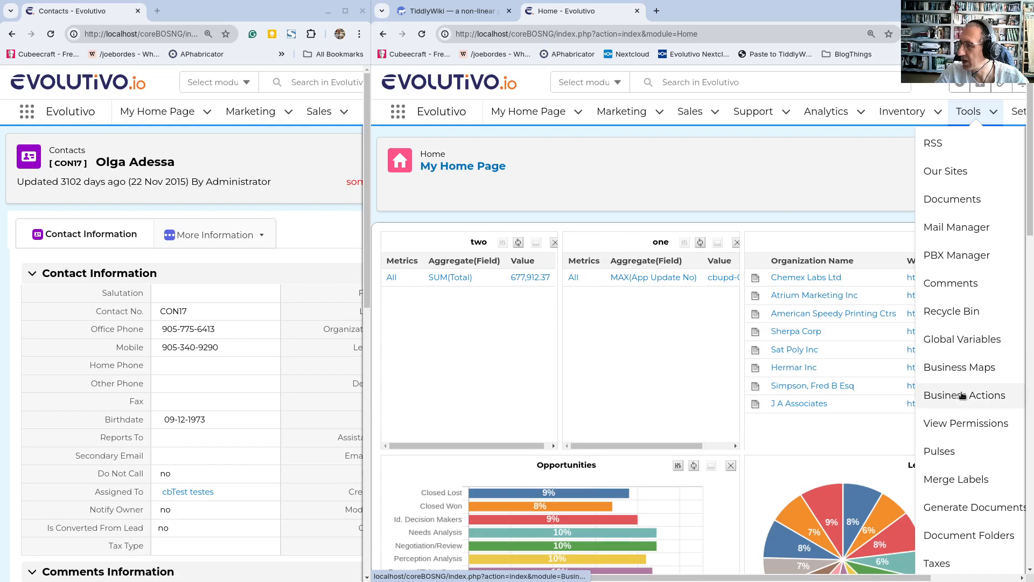
pyautogui.click(962, 396)
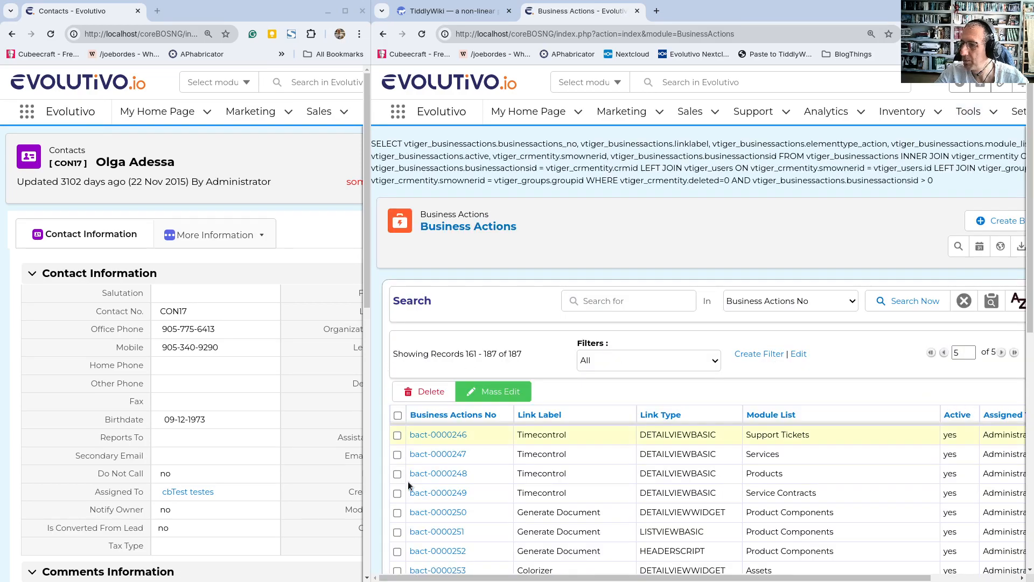
pyautogui.click(458, 435)
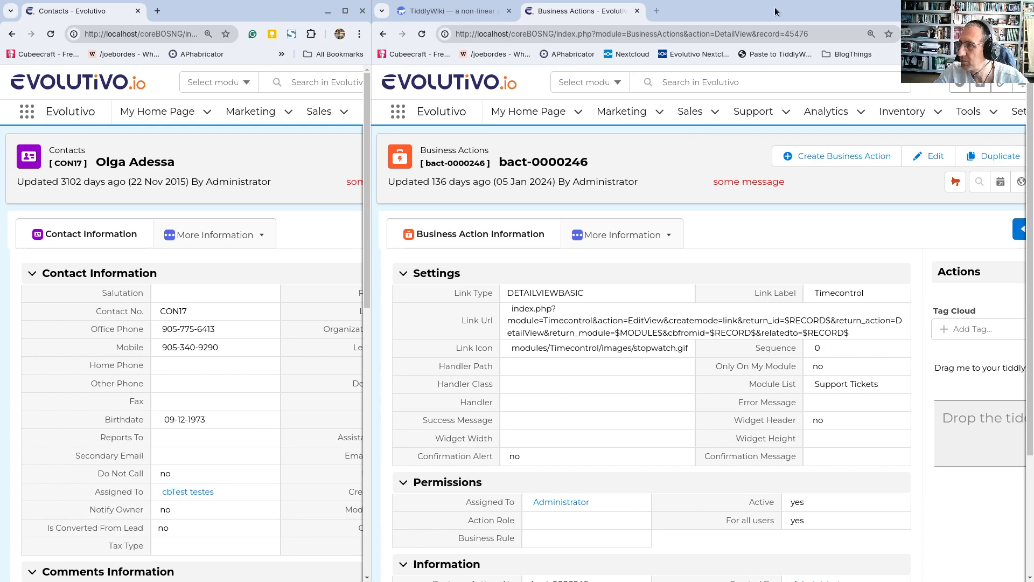
# - Arrange the Business Actions and Contacts windows side by side, giving the Business Actions window the wider share of the desktop
pyautogui.moveTo(773, 8); pyautogui.dragTo(452, 40)
pyautogui.moveTo(270, 10); pyautogui.dragTo(848, 37)
pyautogui.moveTo(678, 139)
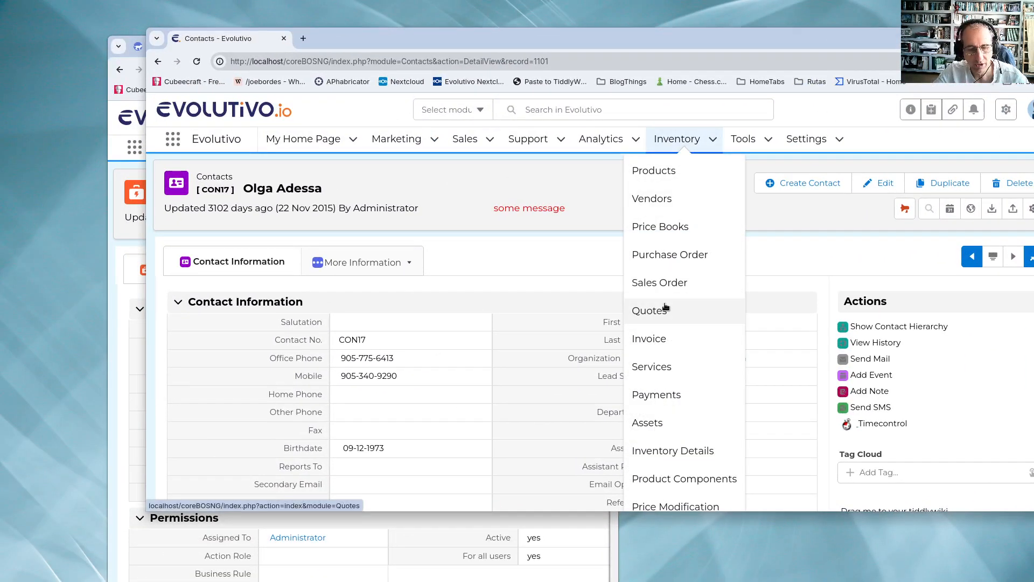
pyautogui.press('super+Right')
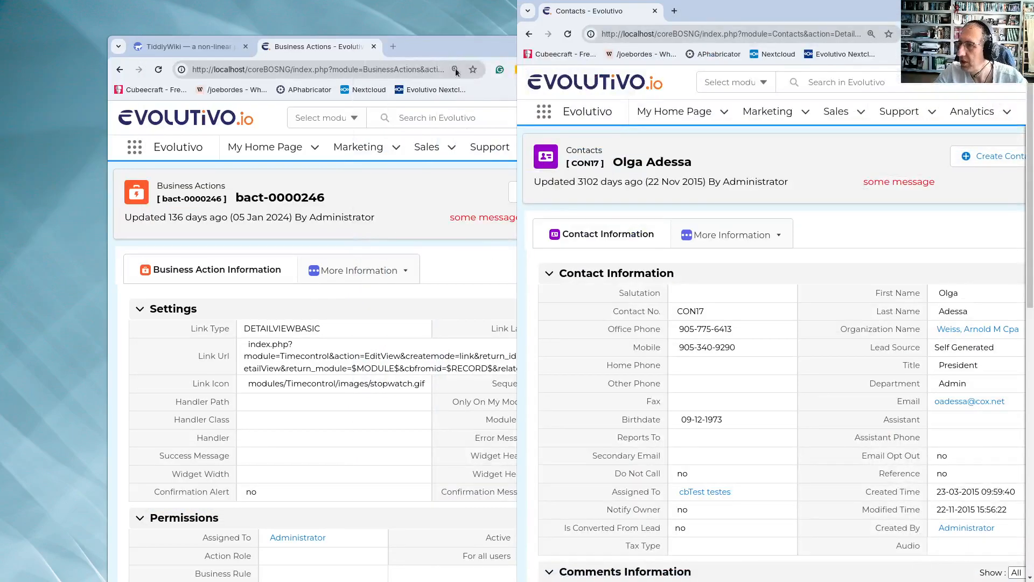
pyautogui.click(450, 46)
pyautogui.press('super+Left')
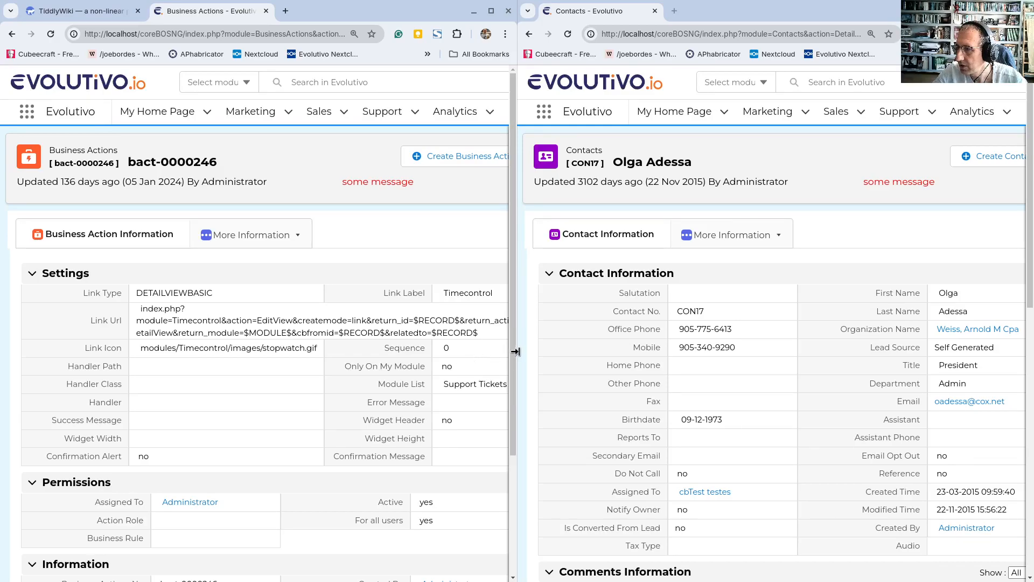
pyautogui.moveTo(516, 351); pyautogui.dragTo(605, 362)
pyautogui.moveTo(709, 362); pyautogui.dragTo(659, 376)
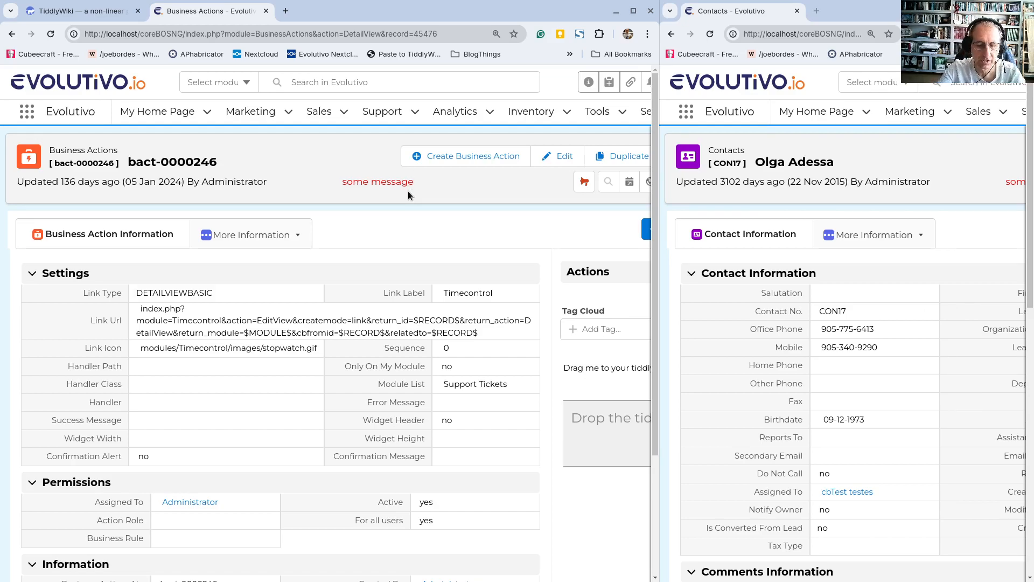
pyautogui.press('super+Up')
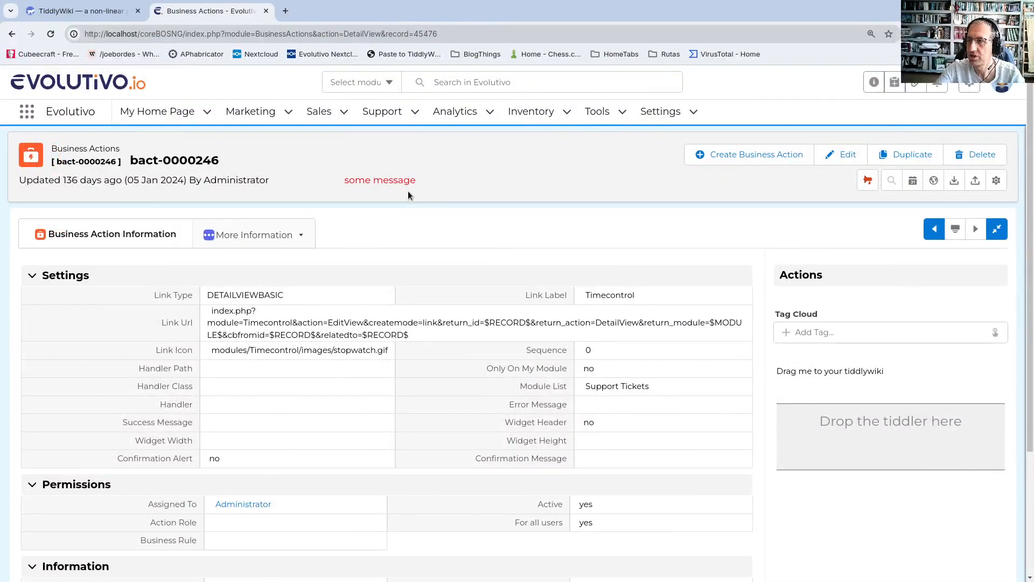
pyautogui.press('super+Down')
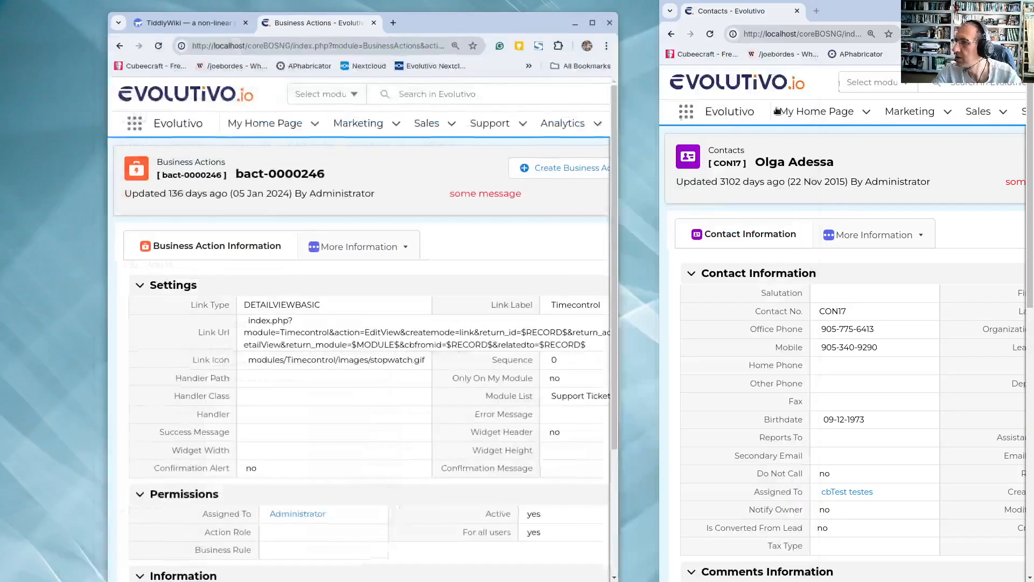
pyautogui.moveTo(533, 121)
pyautogui.press('super+Up')
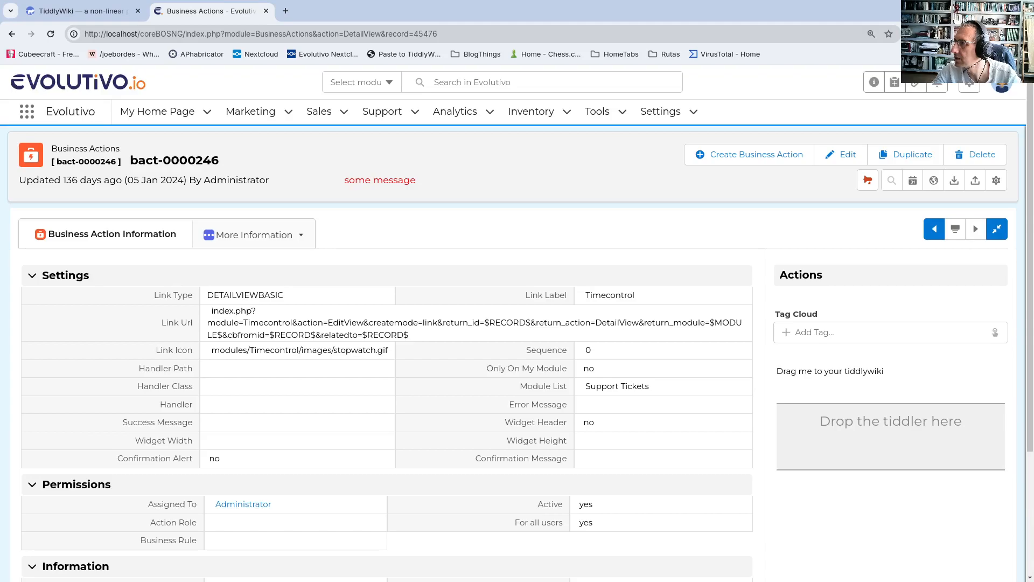
pyautogui.press('super+Down')
pyautogui.moveTo(458, 15); pyautogui.dragTo(338, 1)
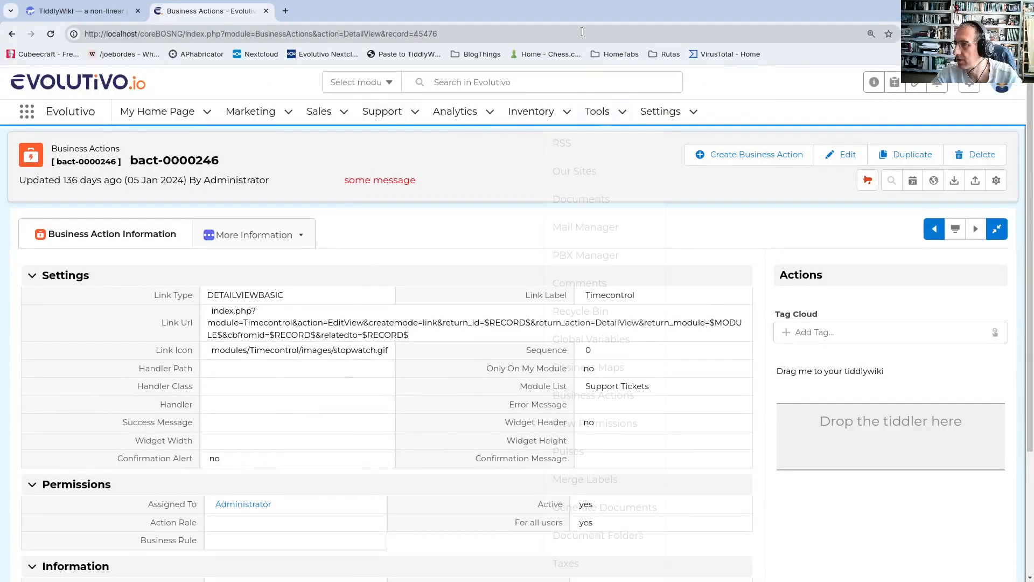
# - Shape the Business Actions window into a wide, low strip and stack the Contacts window beneath it
pyautogui.click(1009, 11)
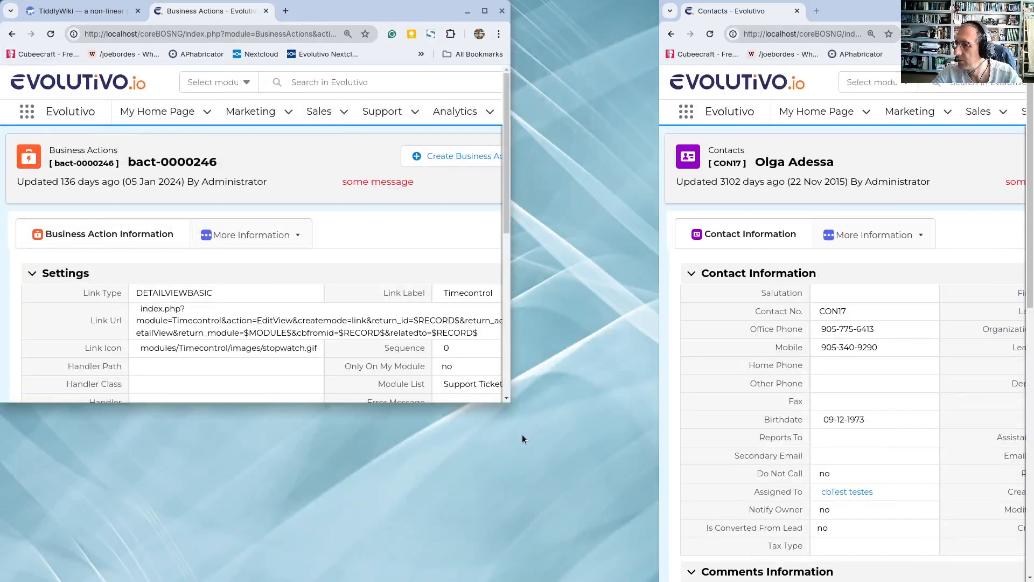
pyautogui.moveTo(512, 400); pyautogui.dragTo(998, 200)
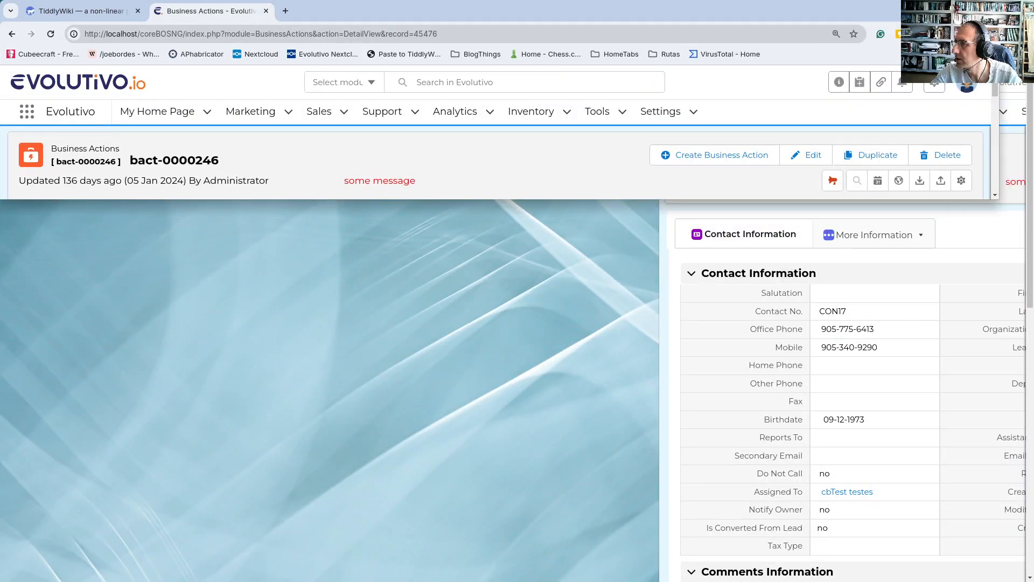
pyautogui.click(1008, 11)
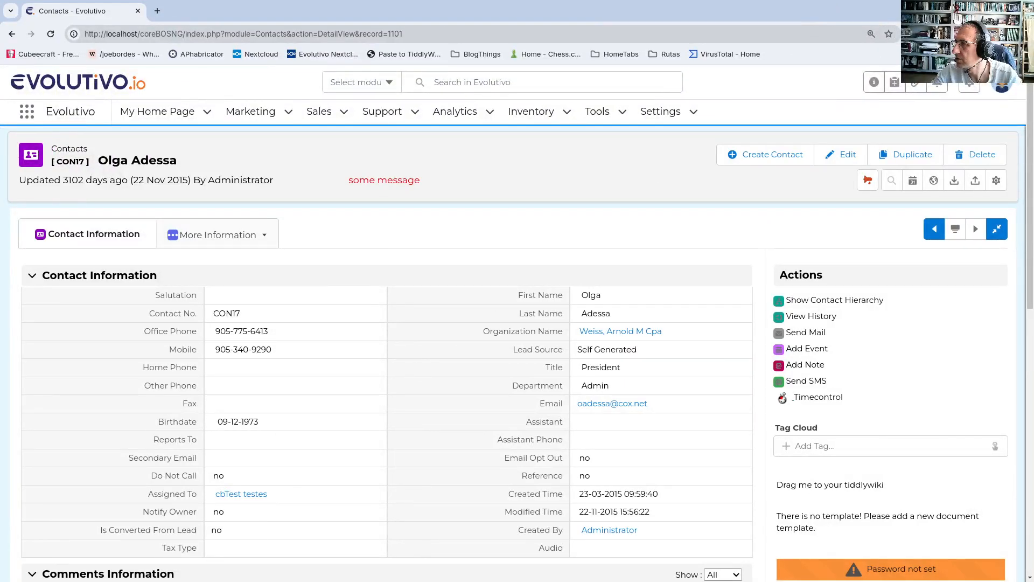
pyautogui.click(1009, 11)
pyautogui.moveTo(929, 41); pyautogui.dragTo(842, 238)
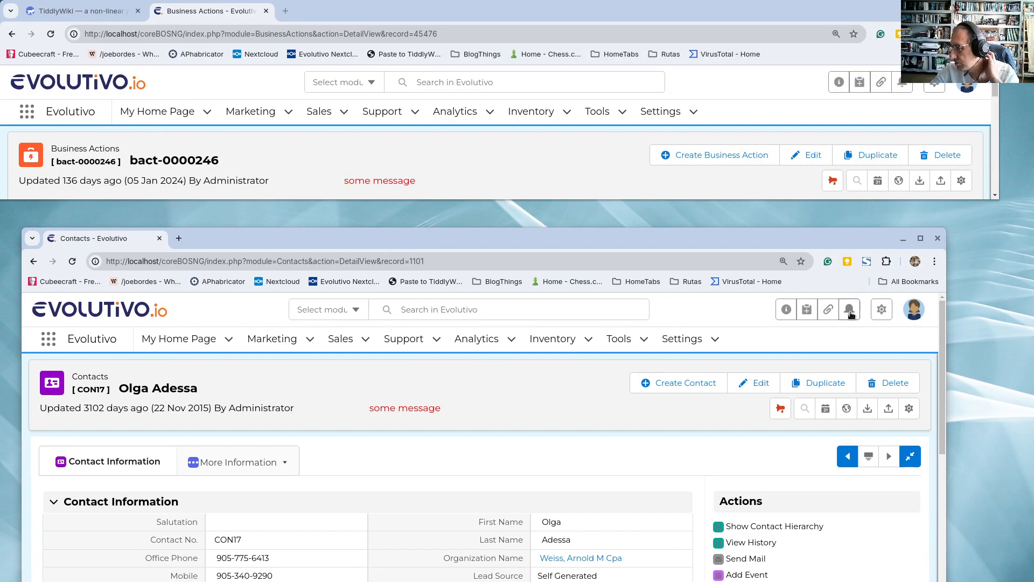
# - Lower the Contacts window and heighten the Business Actions window so the contact's drag link and the tiddler drop area both show
pyautogui.scroll(-6, 788, 480)
pyautogui.moveTo(743, 232); pyautogui.dragTo(749, 376)
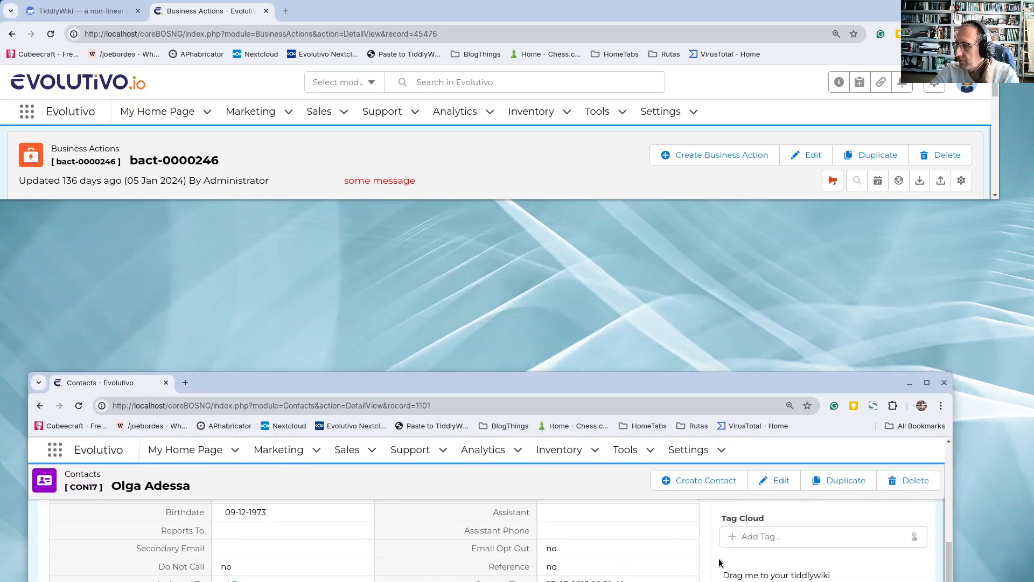
pyautogui.moveTo(427, 201); pyautogui.dragTo(480, 362)
pyautogui.scroll(-4, 485, 308)
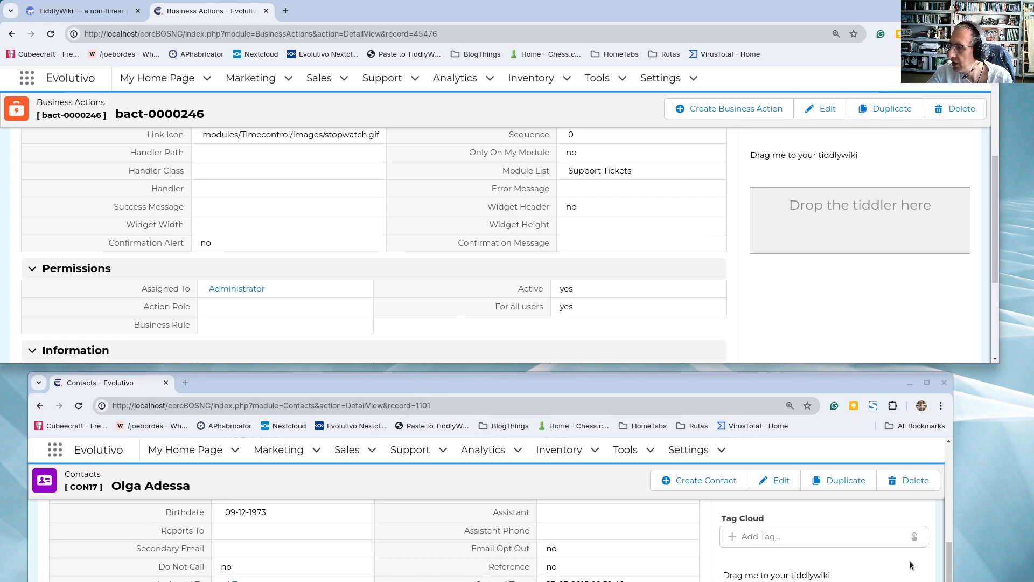
# - Try twice to transfer the contact's TiddlyWiki drag link into the tiddler drop area of bact-0000246, dismissing each resulting dialog
pyautogui.click(748, 578)
pyautogui.moveTo(748, 578); pyautogui.dragTo(813, 224)
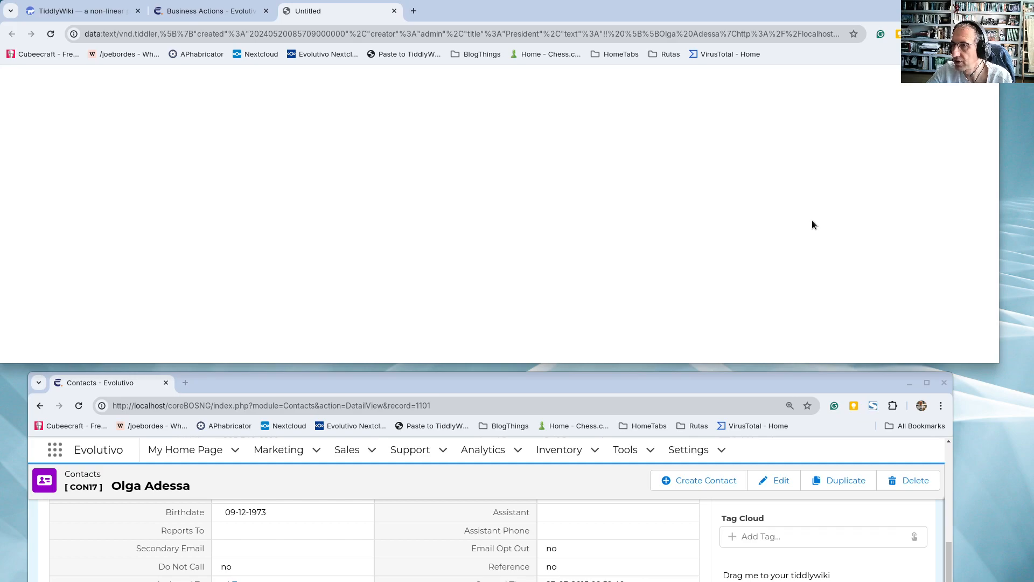
pyautogui.click(154, 10)
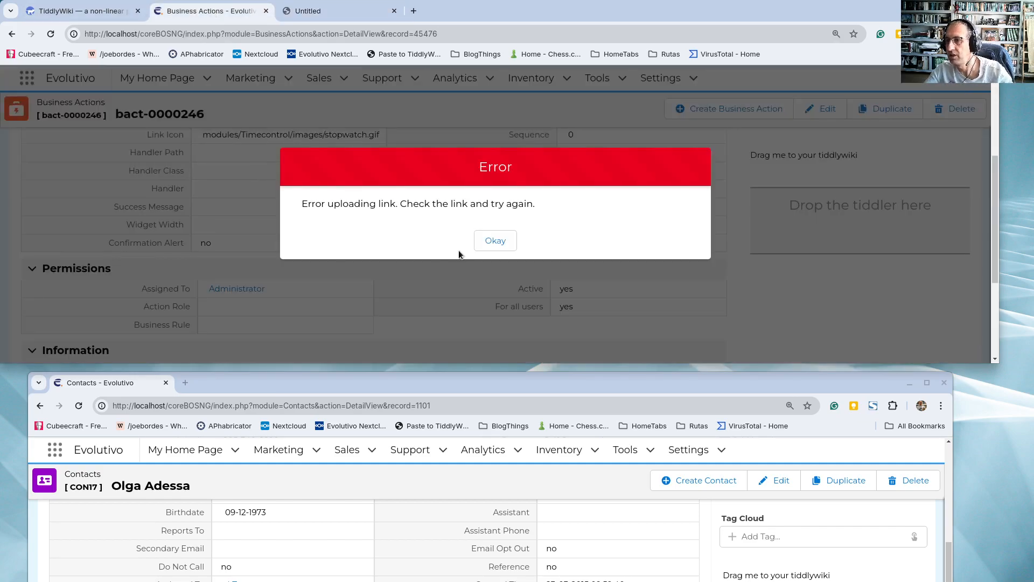
pyautogui.click(493, 241)
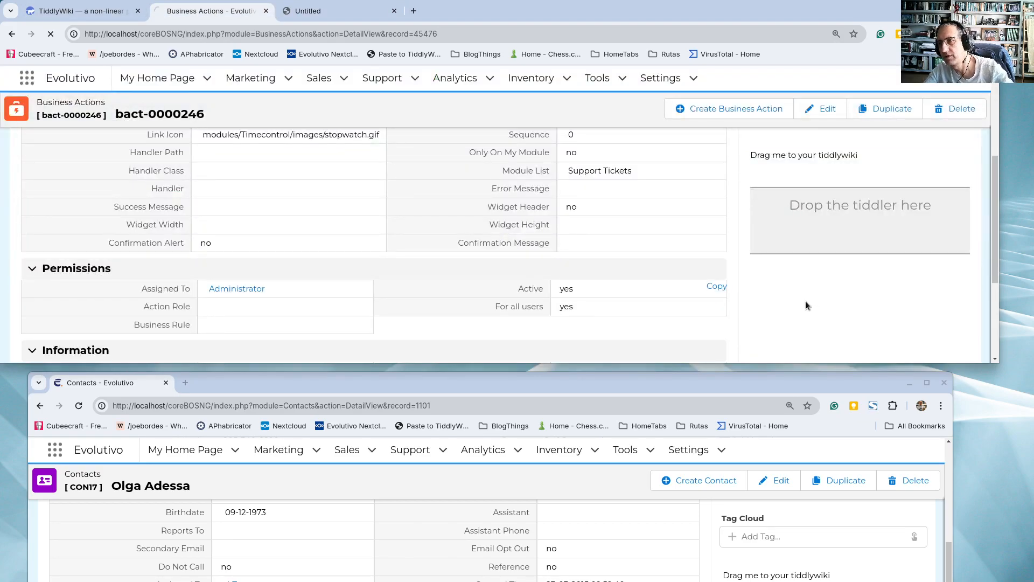
pyautogui.scroll(-1, 806, 300)
pyautogui.moveTo(775, 563); pyautogui.dragTo(841, 178)
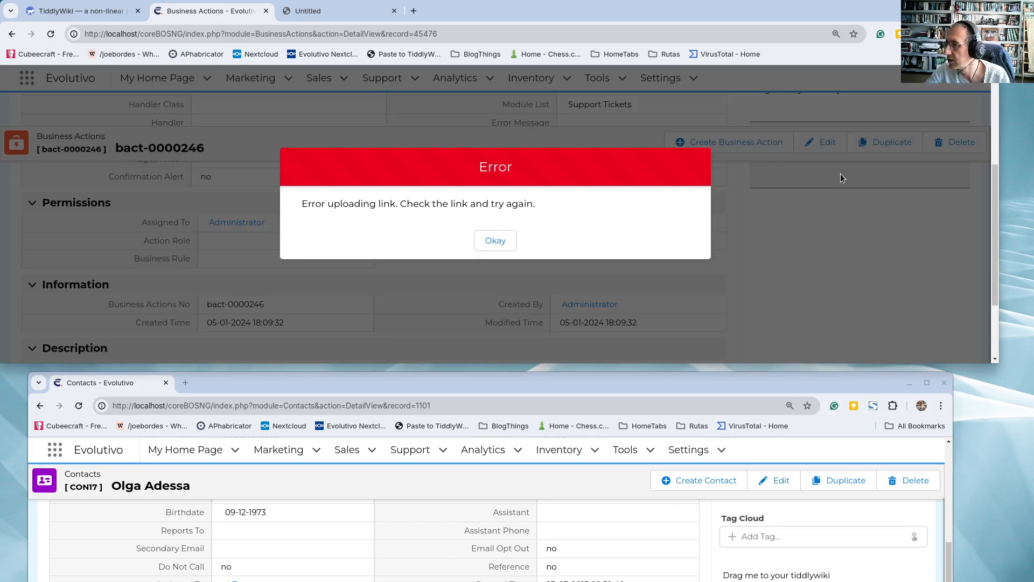
pyautogui.click(499, 241)
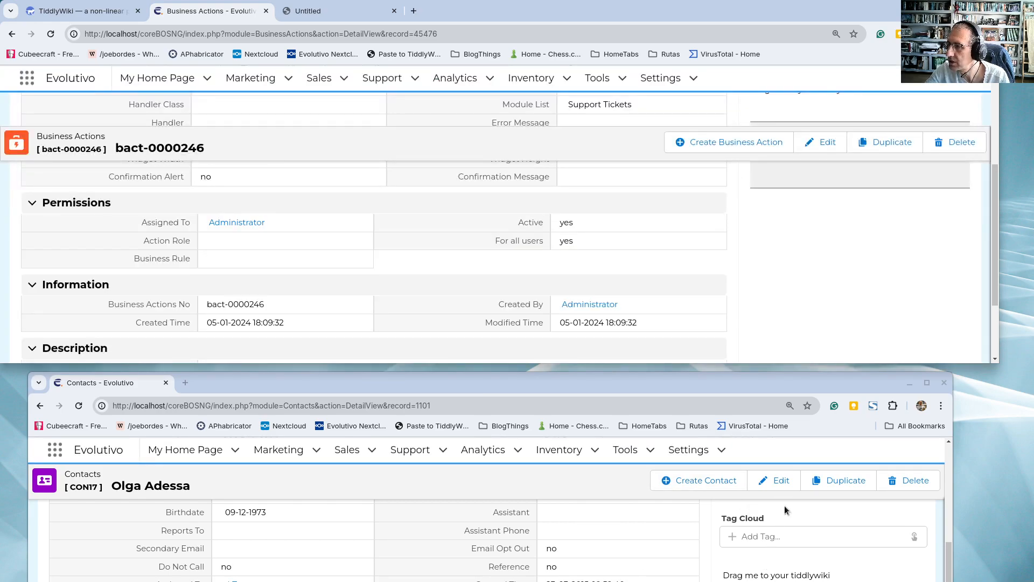
# - Inspect the bact-0000246 page with the browser's developer tools and retry dropping the contact's link on the fully visible drop area
pyautogui.scroll(2, 846, 245)
pyautogui.scroll(2, 832, 294)
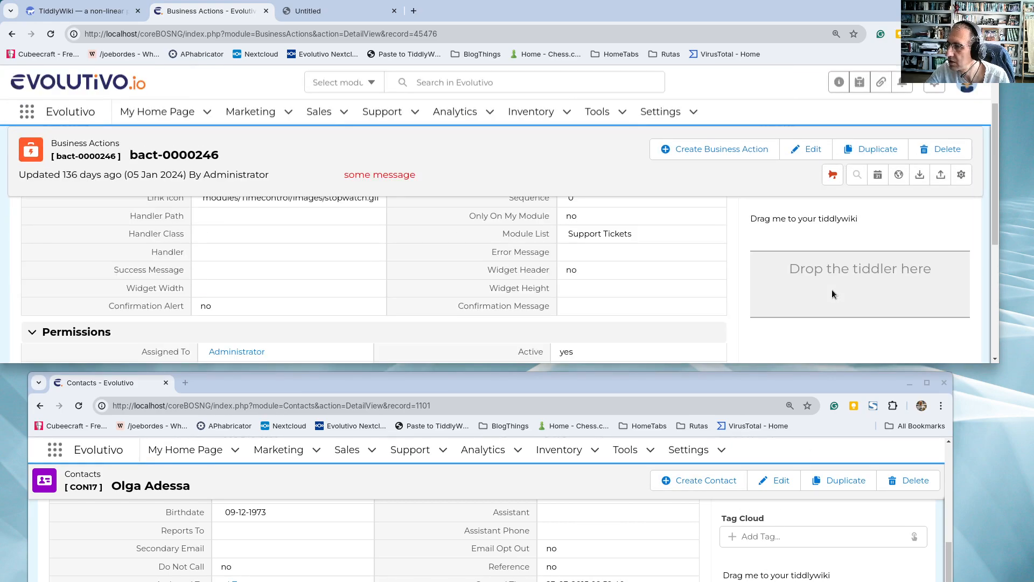
pyautogui.rightClick(738, 231)
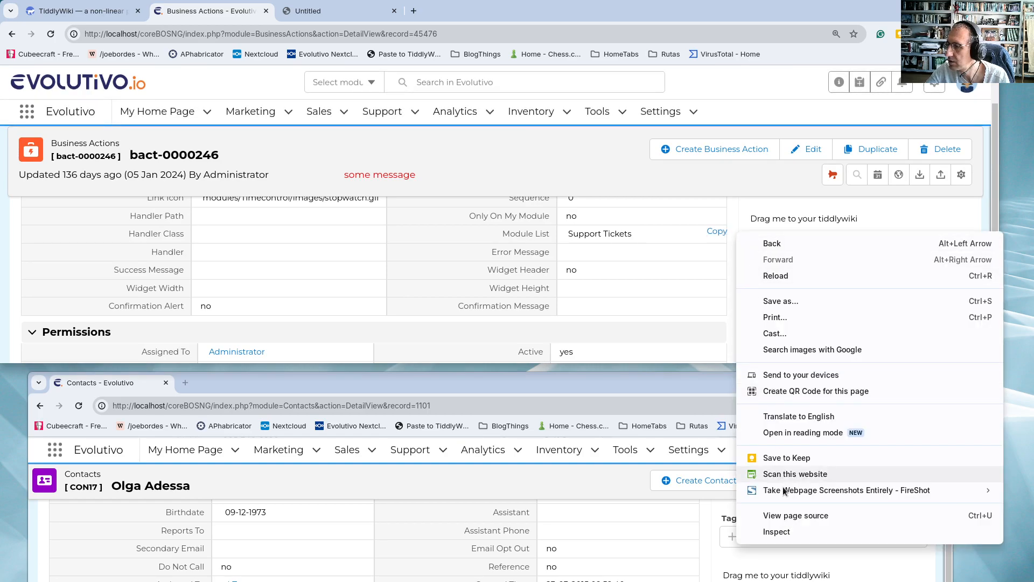
pyautogui.click(788, 536)
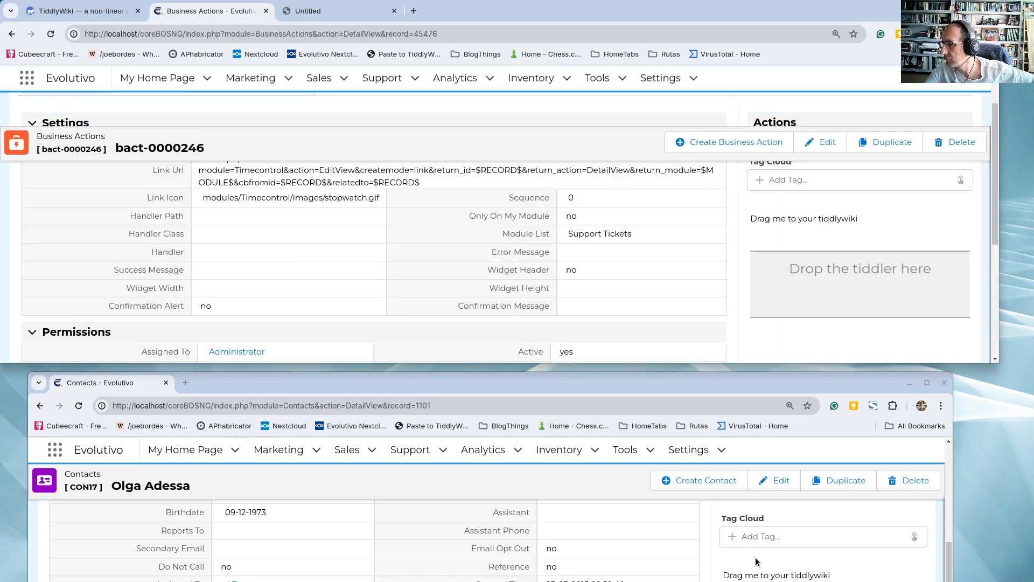
pyautogui.moveTo(786, 577); pyautogui.dragTo(835, 278)
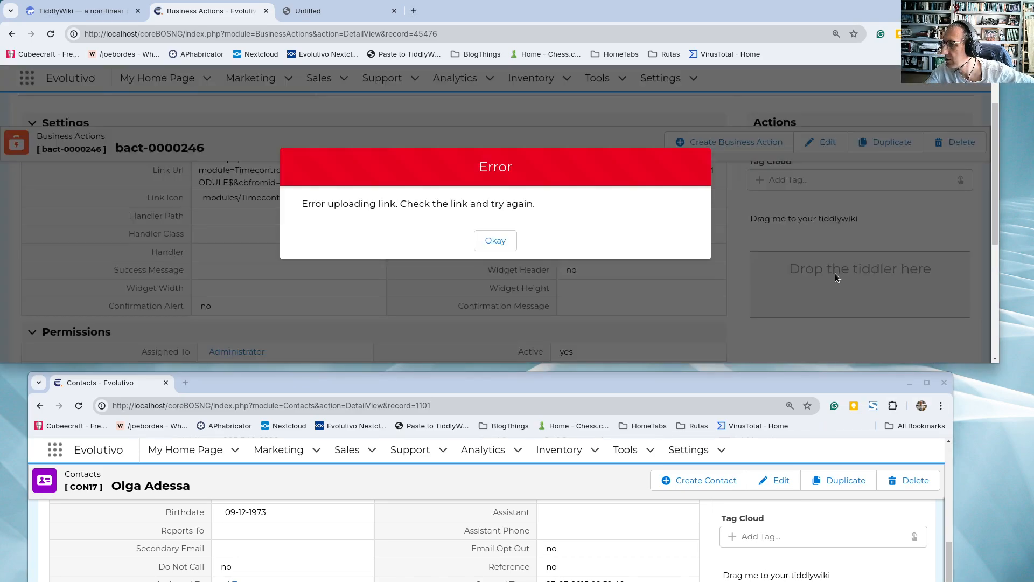
pyautogui.click(494, 244)
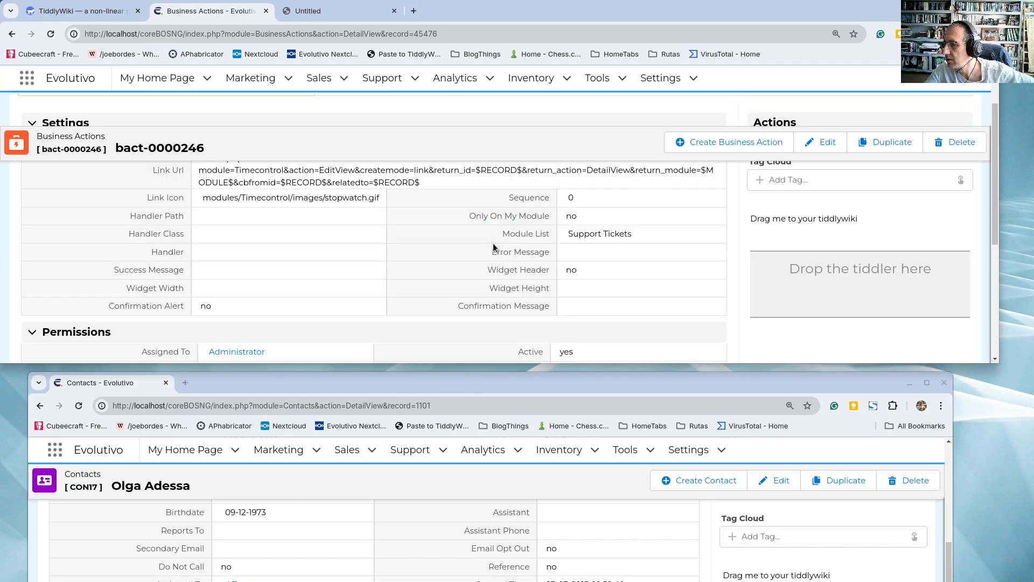
# - Raise the Contacts window slightly so it overlaps the Business Actions window, and bring the Business Actions window to the front
pyautogui.moveTo(483, 449)
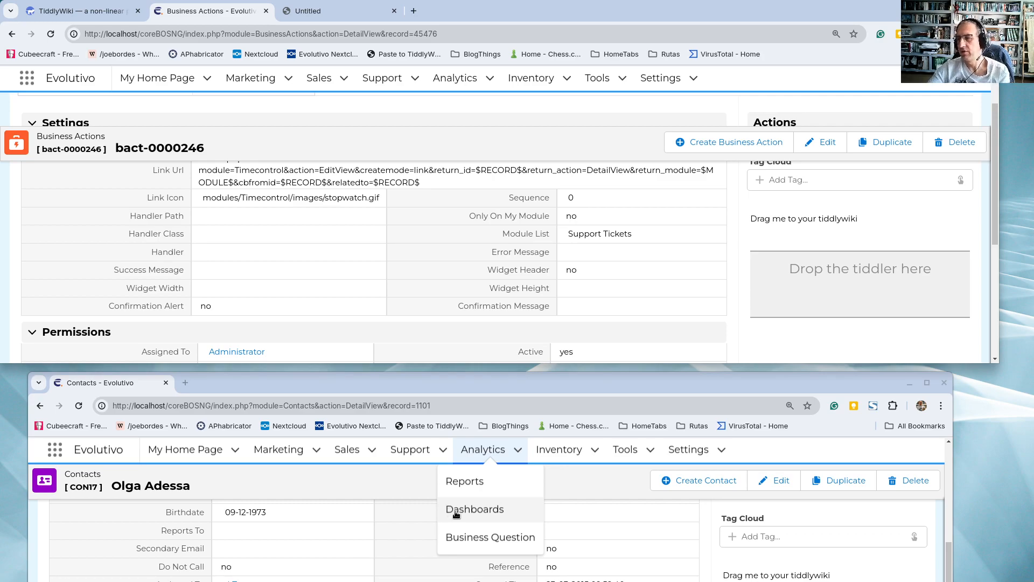
pyautogui.moveTo(460, 384); pyautogui.dragTo(471, 338)
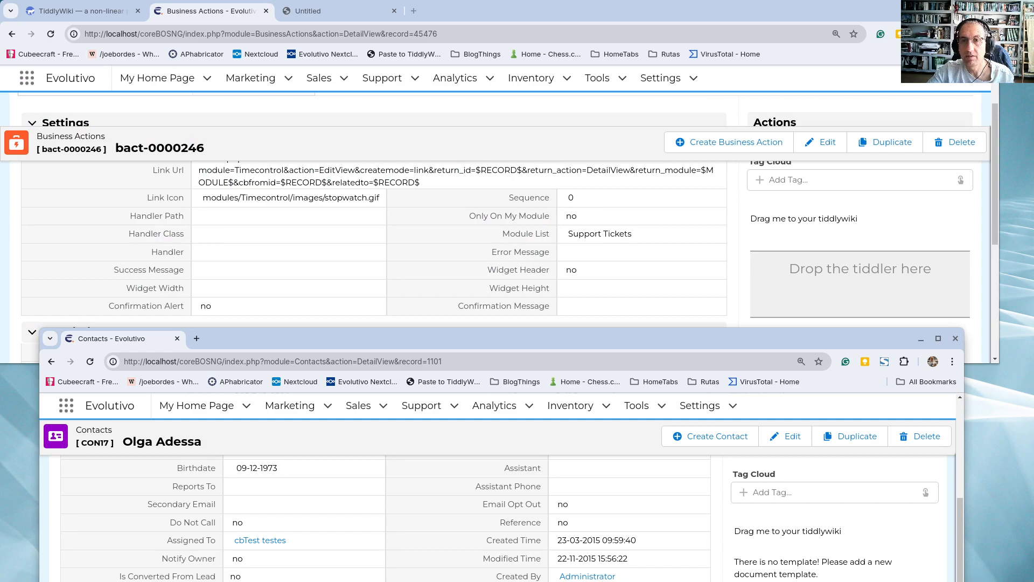
pyautogui.hotkey('alt', 'Tab')
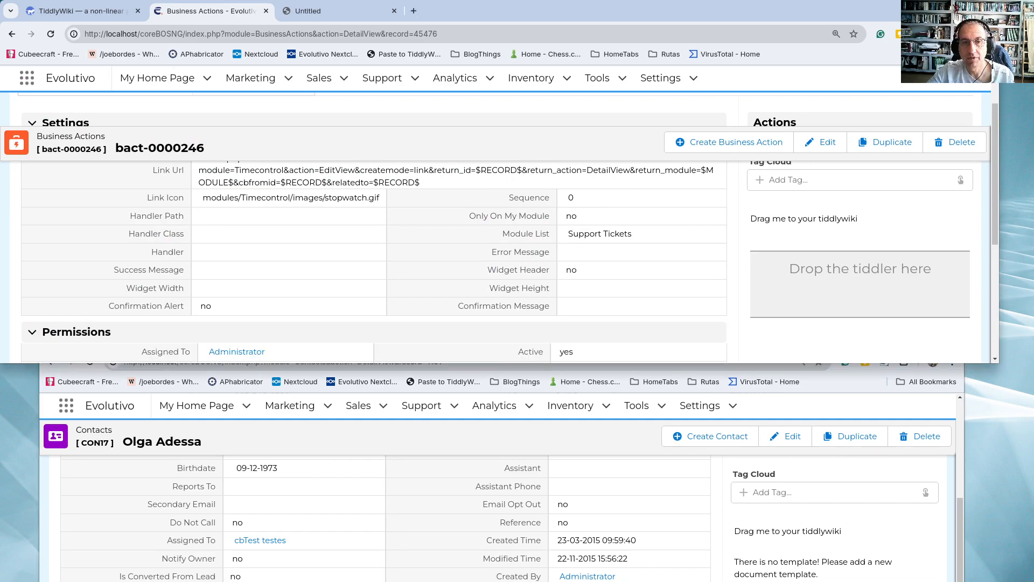